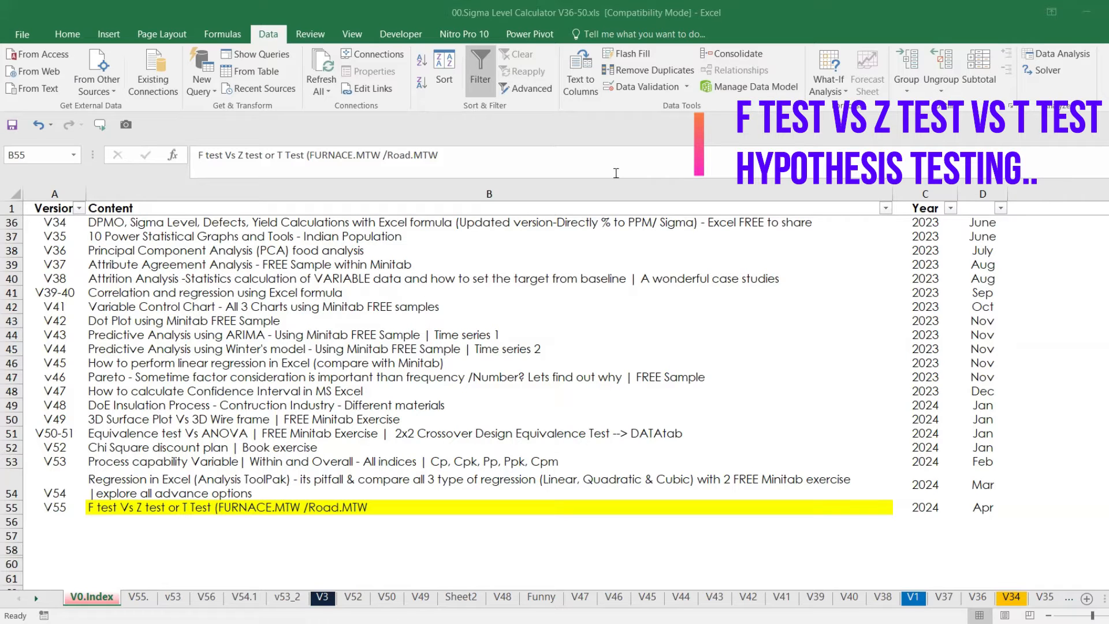
Open the list of Data Analysis tools for the F test Vs Z test or T Test topic
left_click(132, 506)
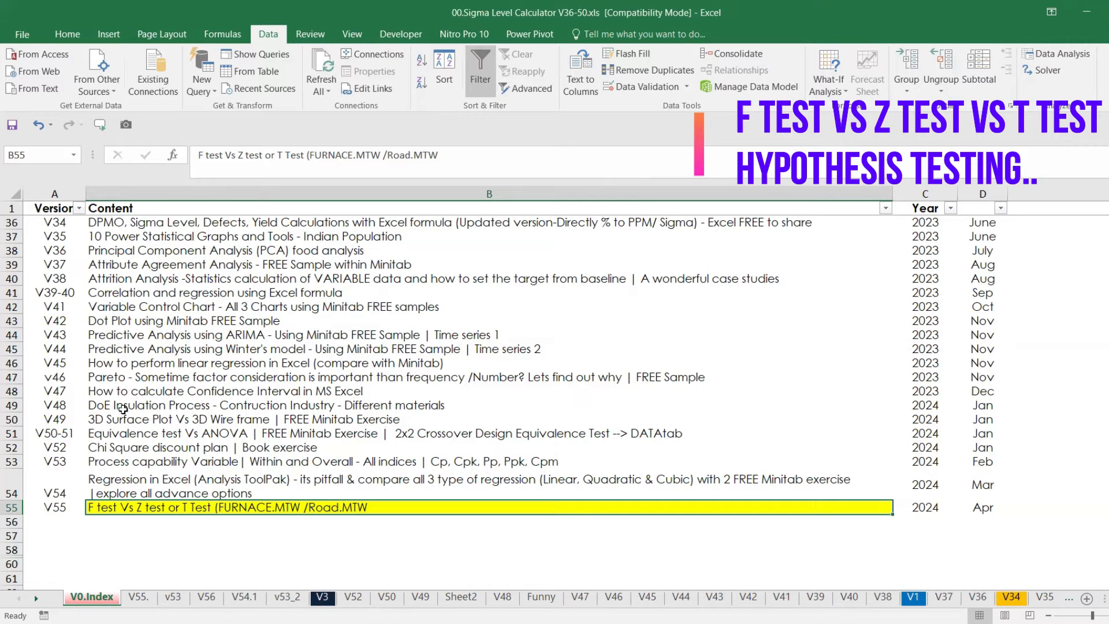
left_click(1061, 54)
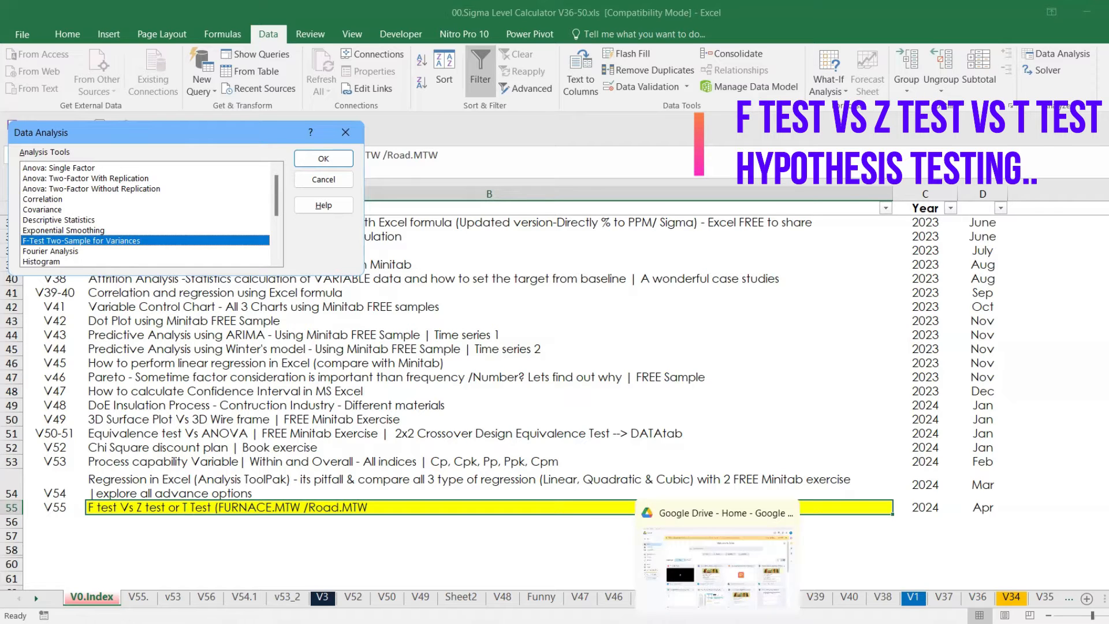
Launch Minitab 17 Statistical Software through the Windows search
key("m")
key("super+s")
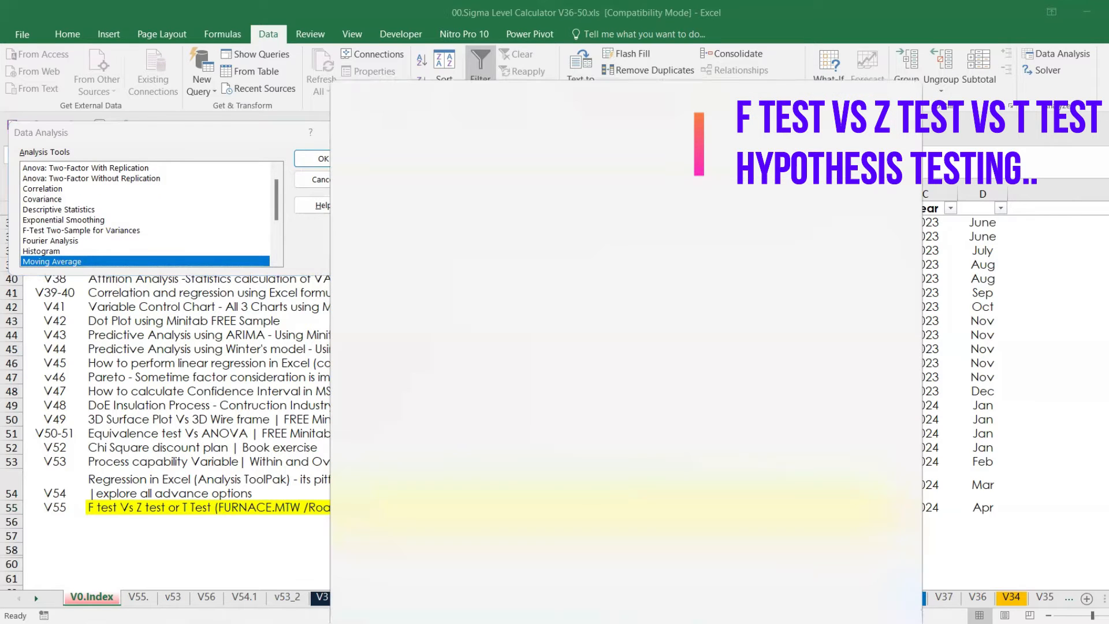
type("MIN")
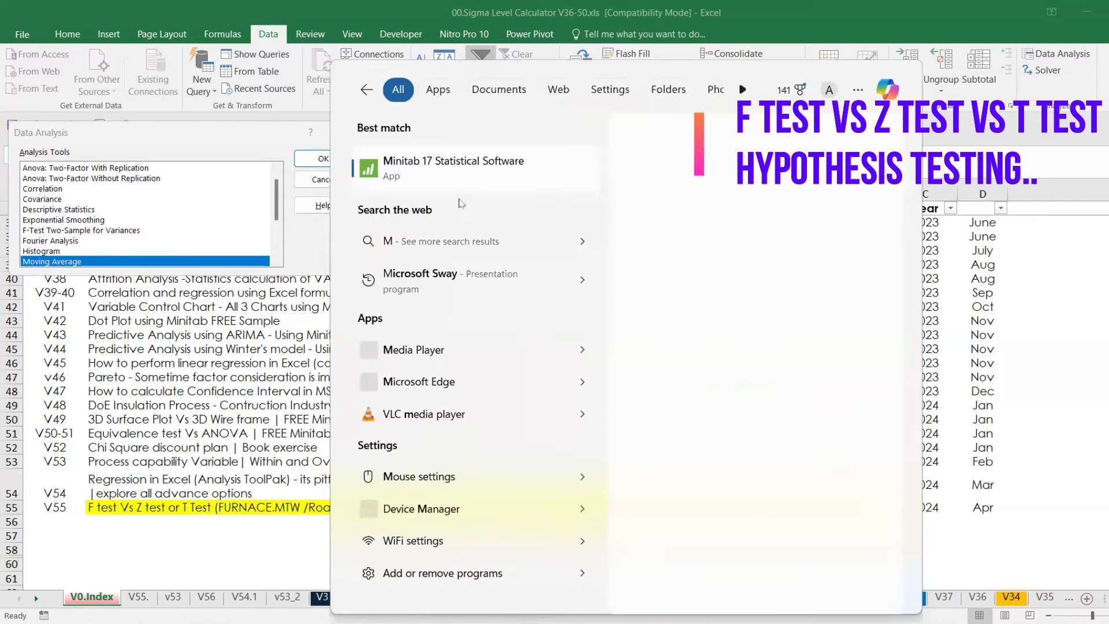
left_click(467, 151)
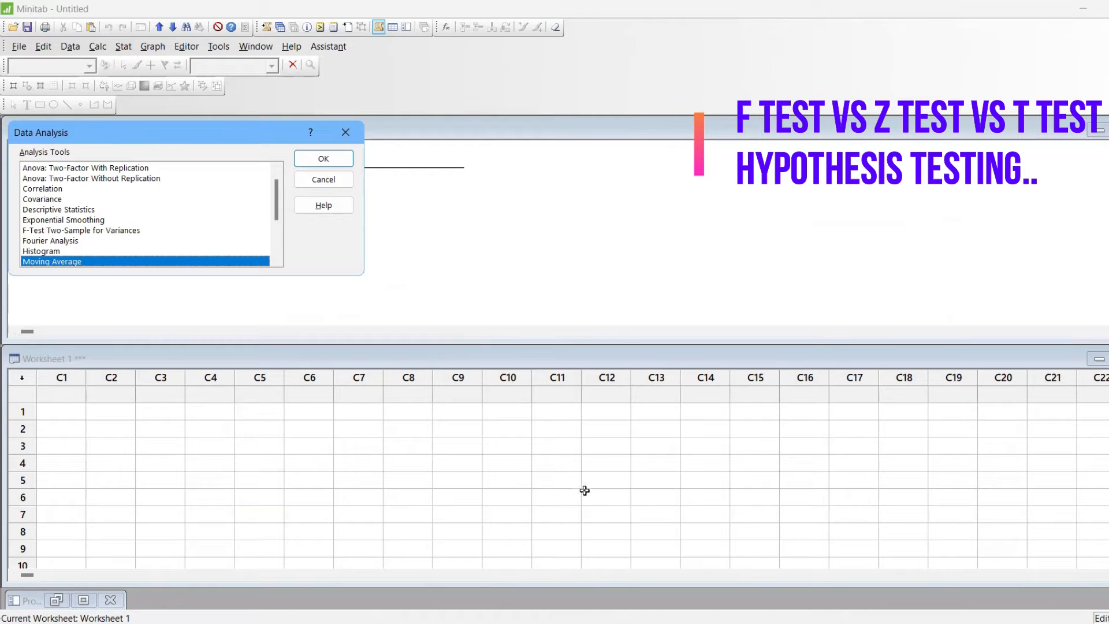
Switch back to the Sigma Level Calculator workbook in Excel and close the Data Analysis dialog
left_click(623, 623)
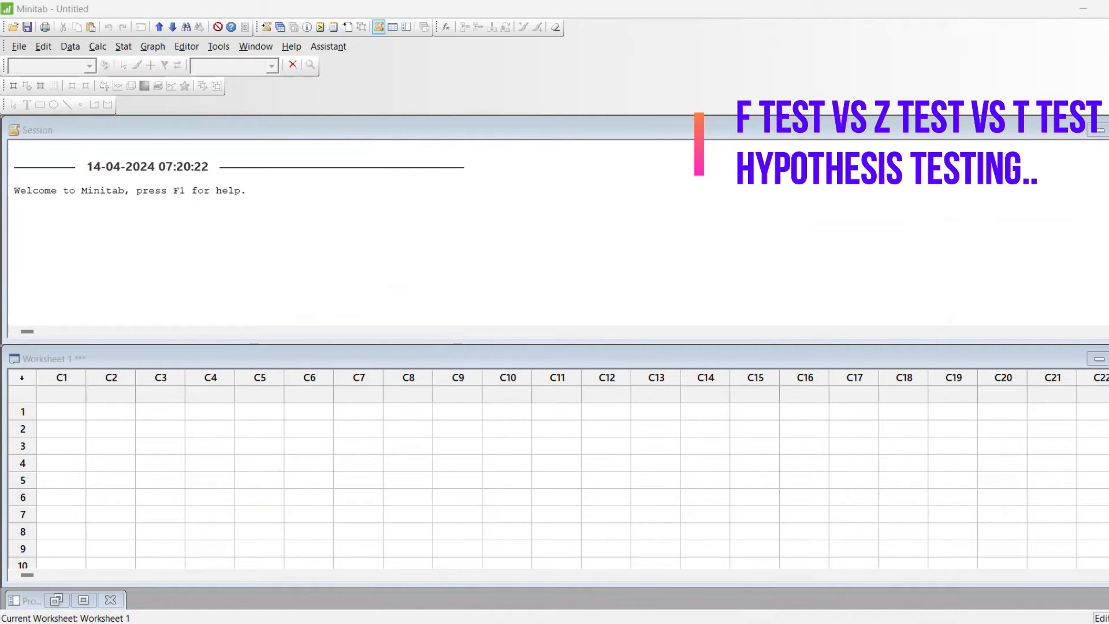
mouse_move(623, 623)
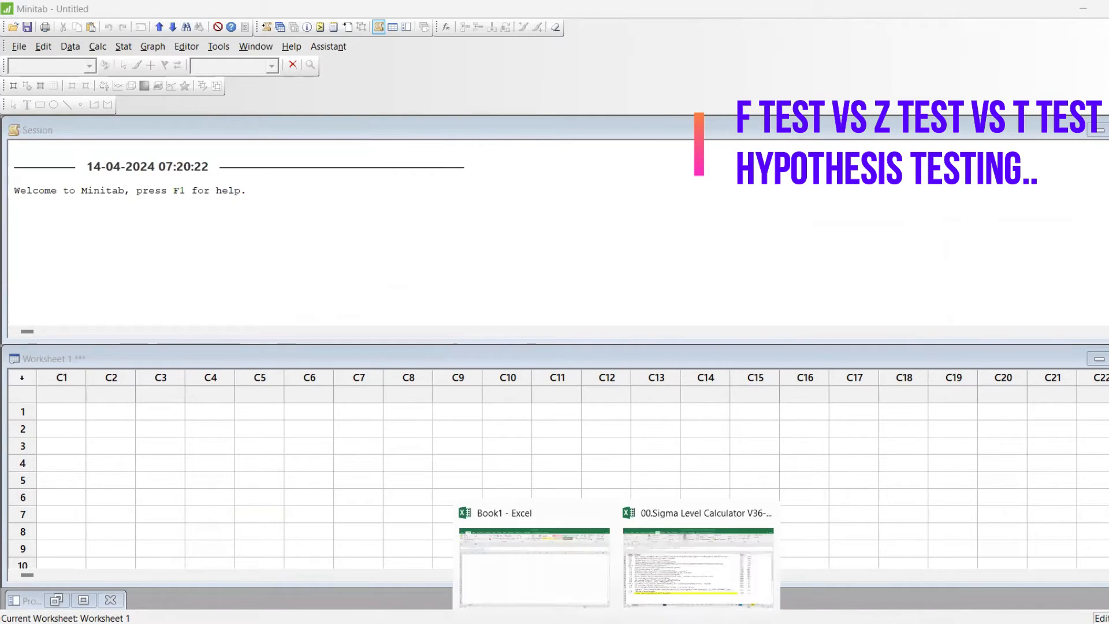
left_click(665, 575)
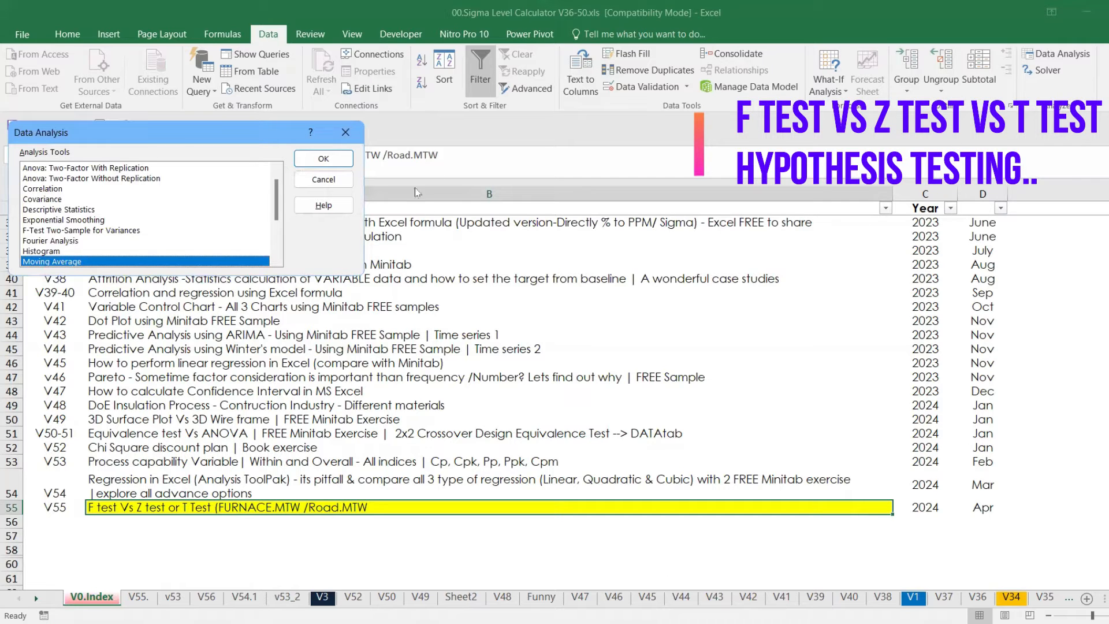
left_click(348, 130)
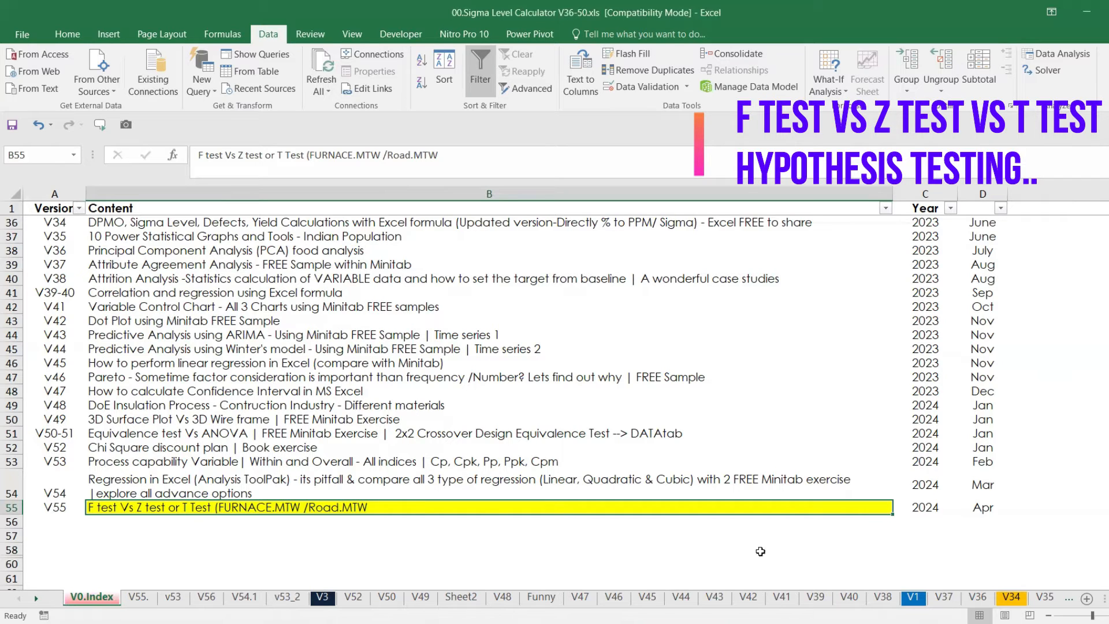
Switch to Minitab, maximize the empty worksheet and open Furnace.MTW from the Minitab Sample Data folder
left_click(837, 611)
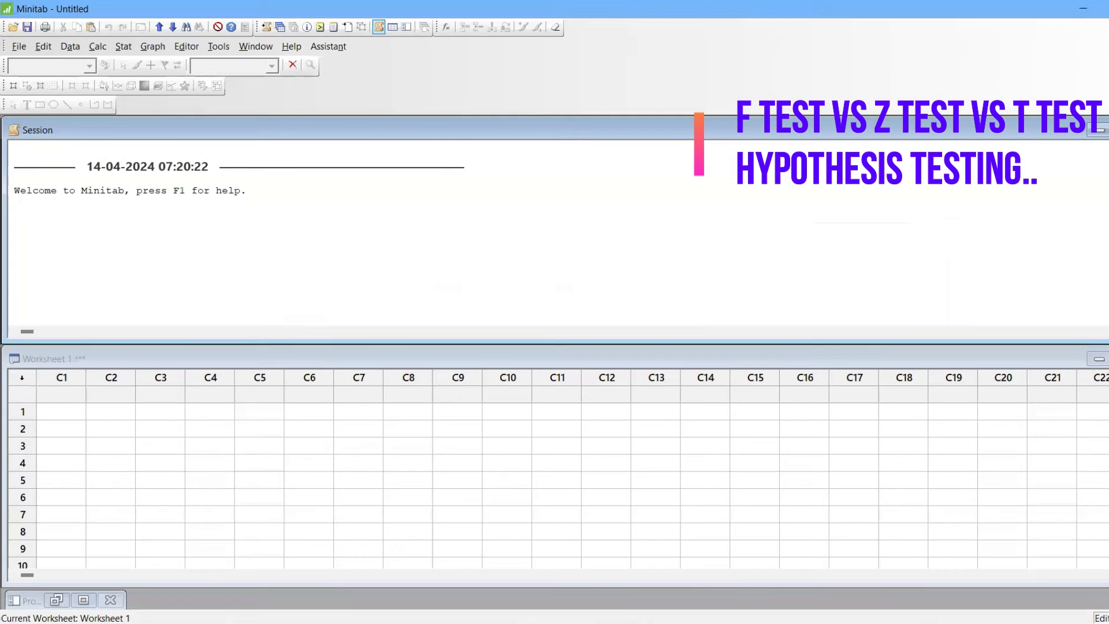
left_click(1108, 359)
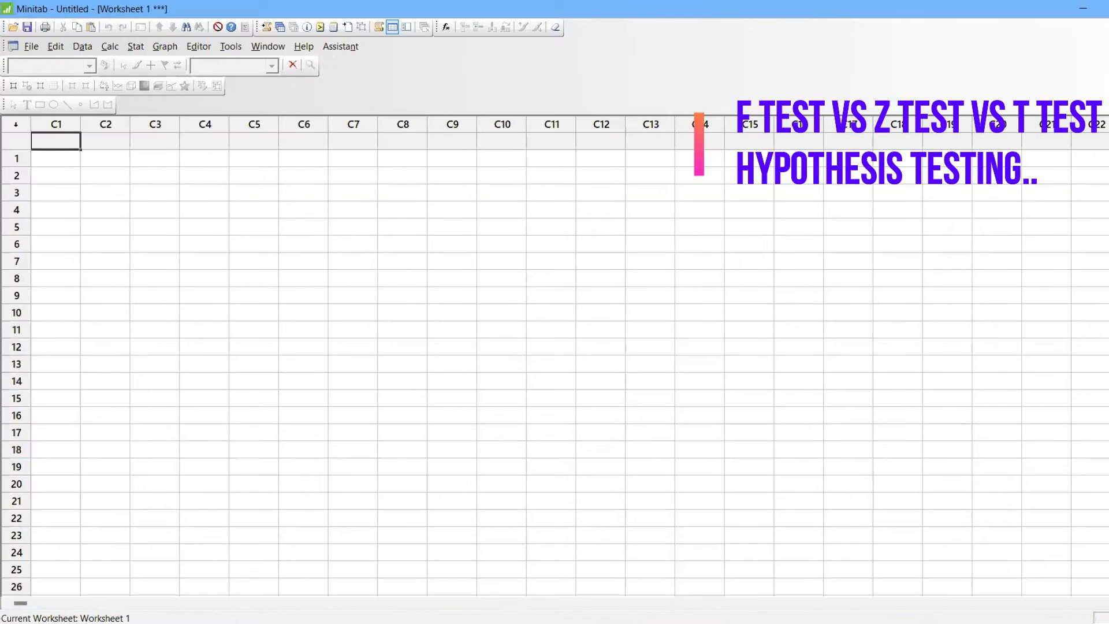
left_click(23, 47)
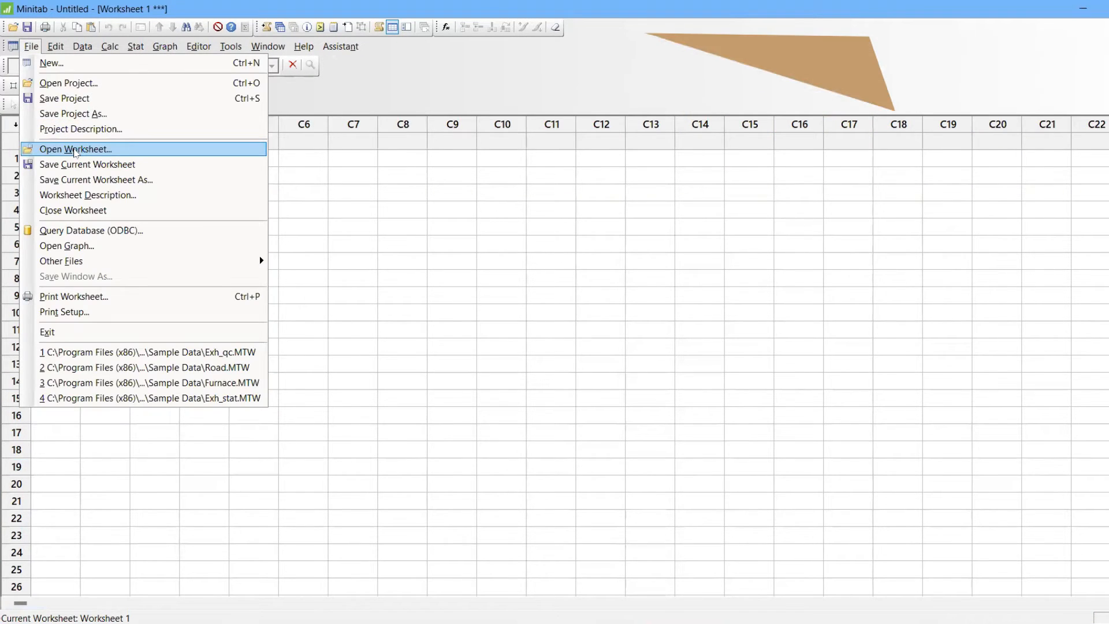
left_click(74, 150)
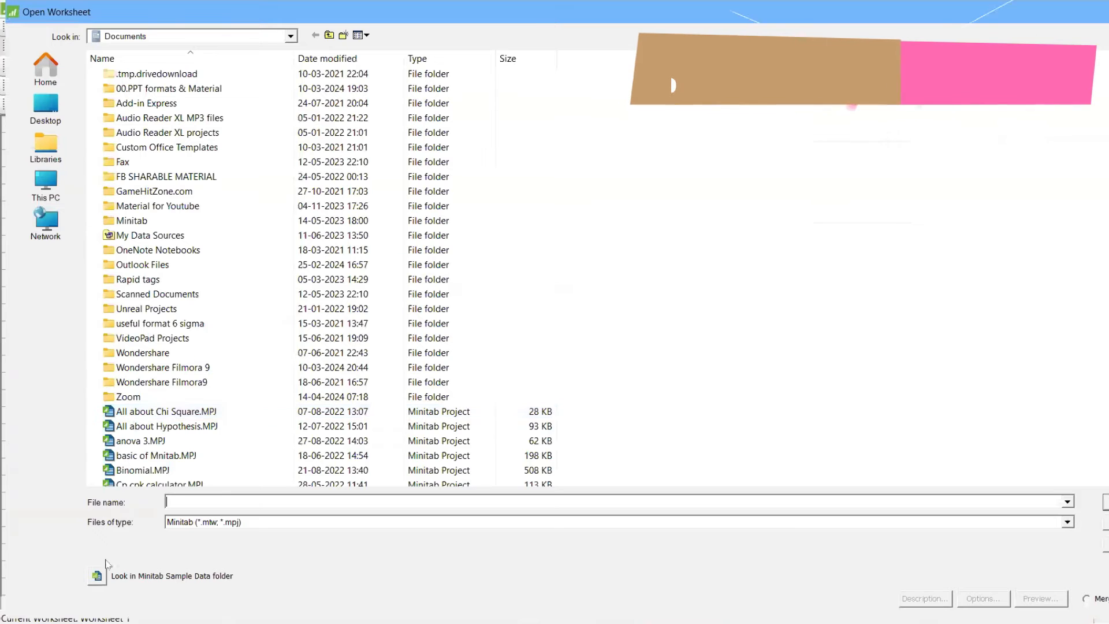
left_click(97, 576)
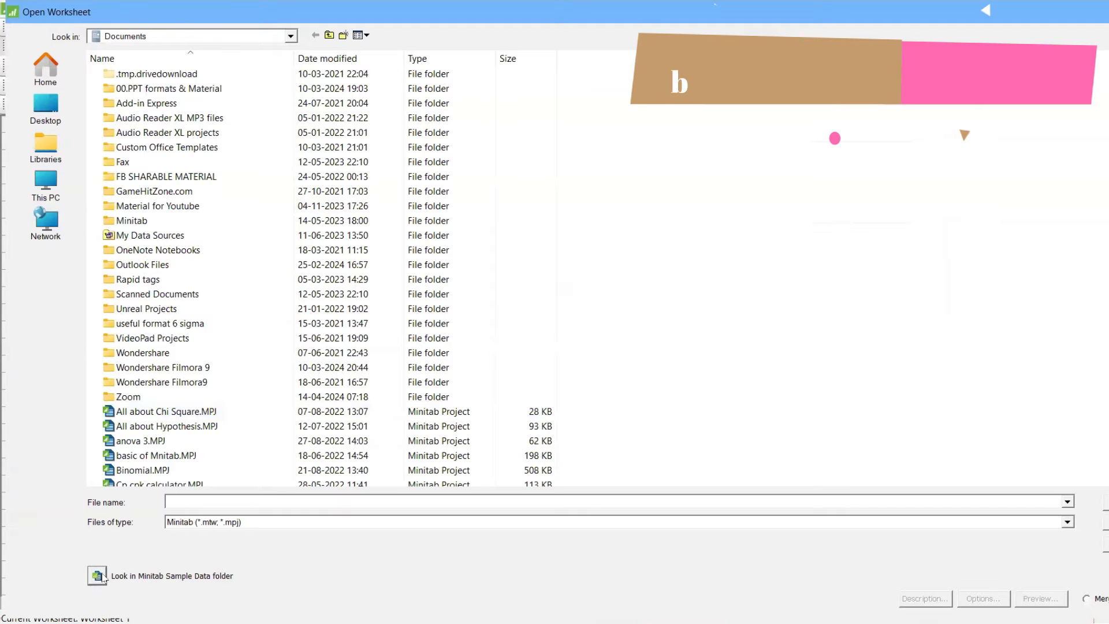
type("FUR")
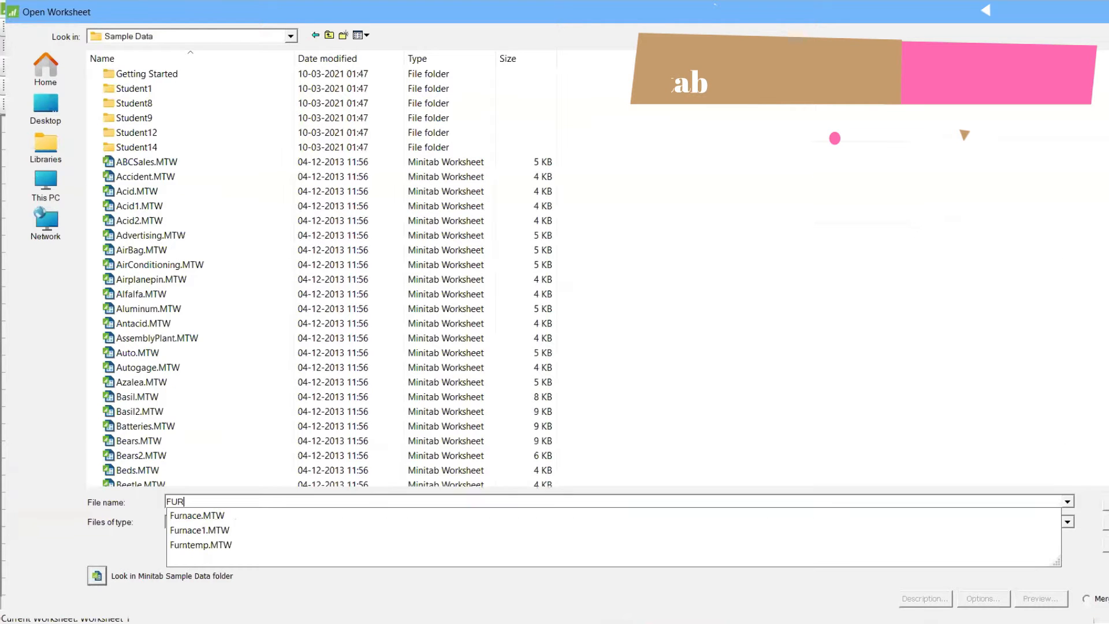
left_click(241, 515)
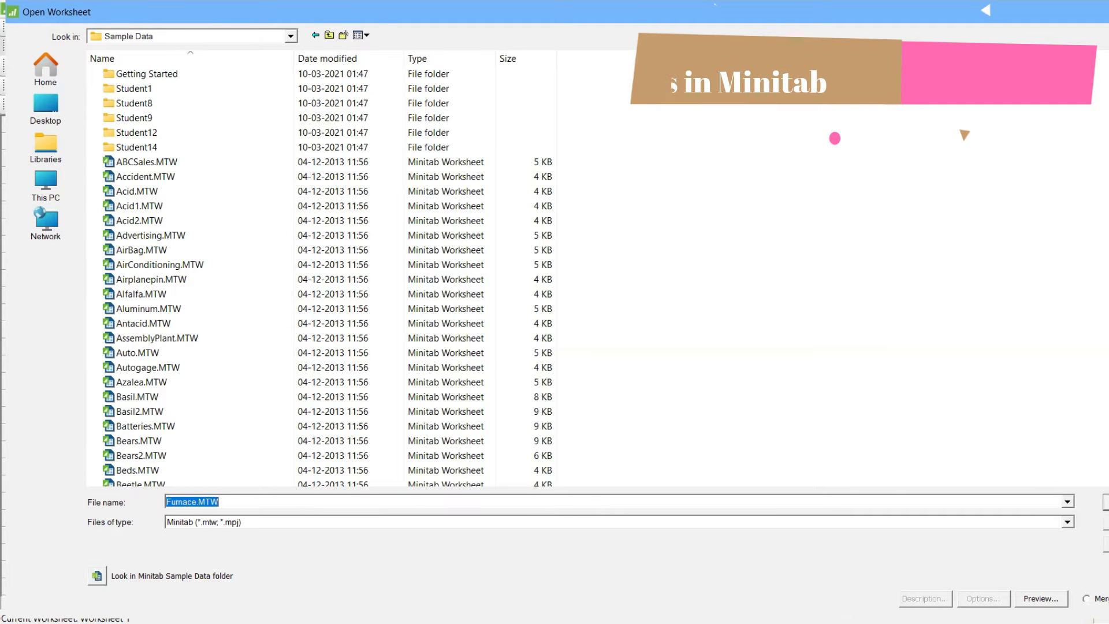
key("Return")
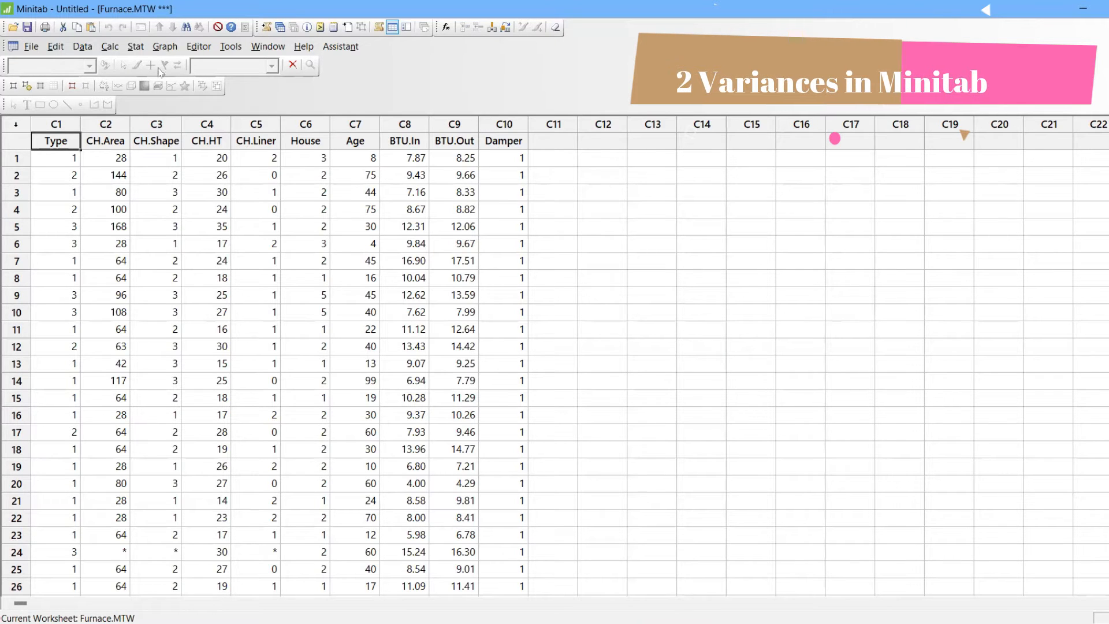
left_click(134, 47)
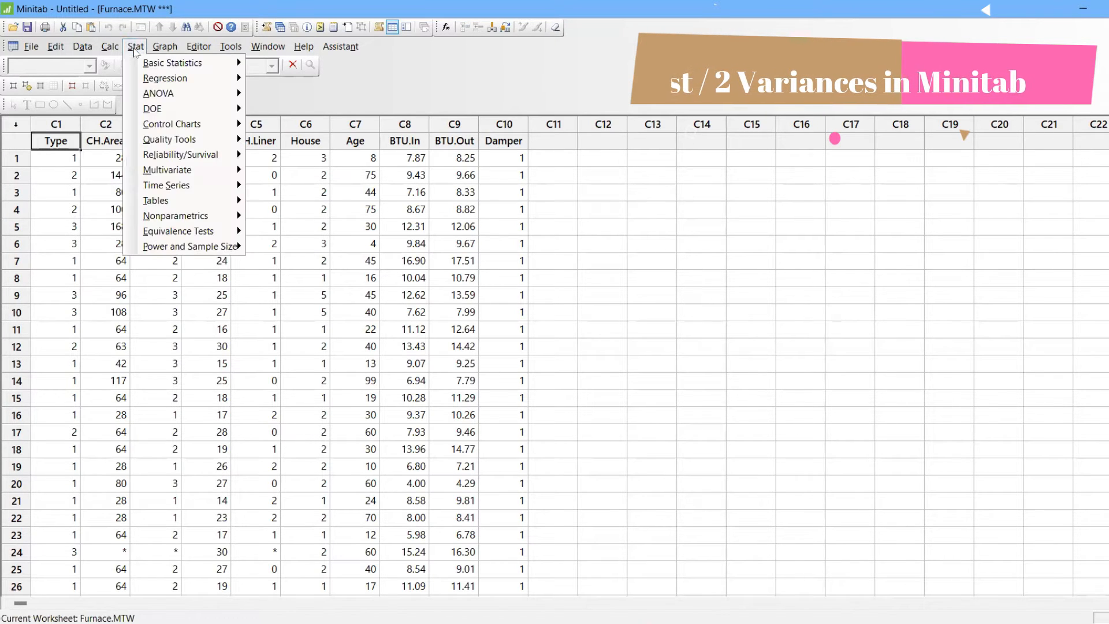
mouse_move(167, 63)
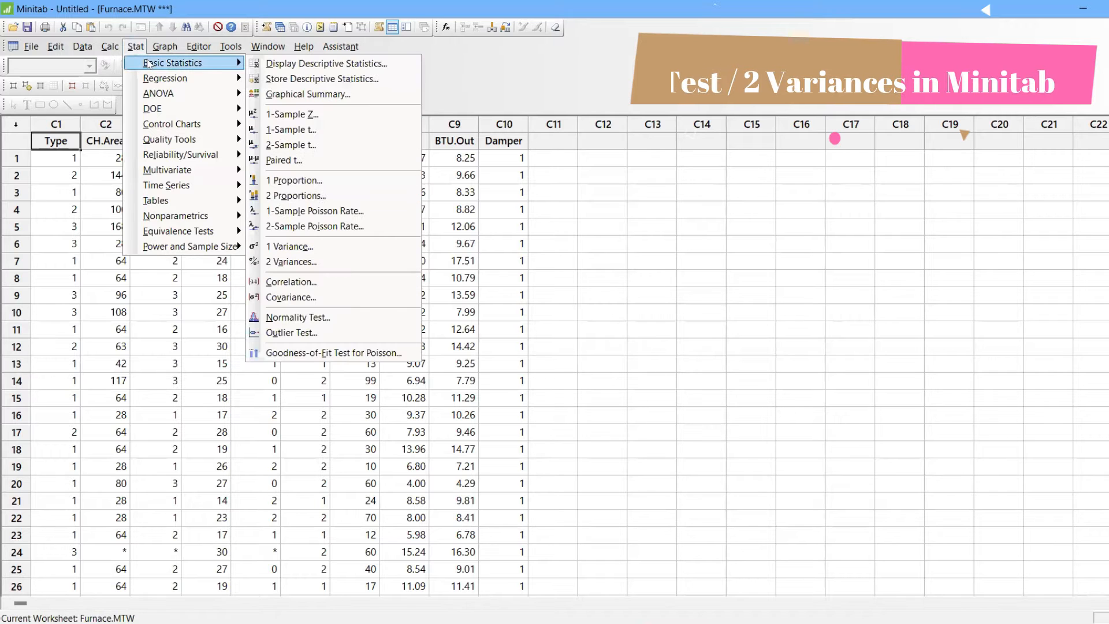
key("Escape")
key("Escape")
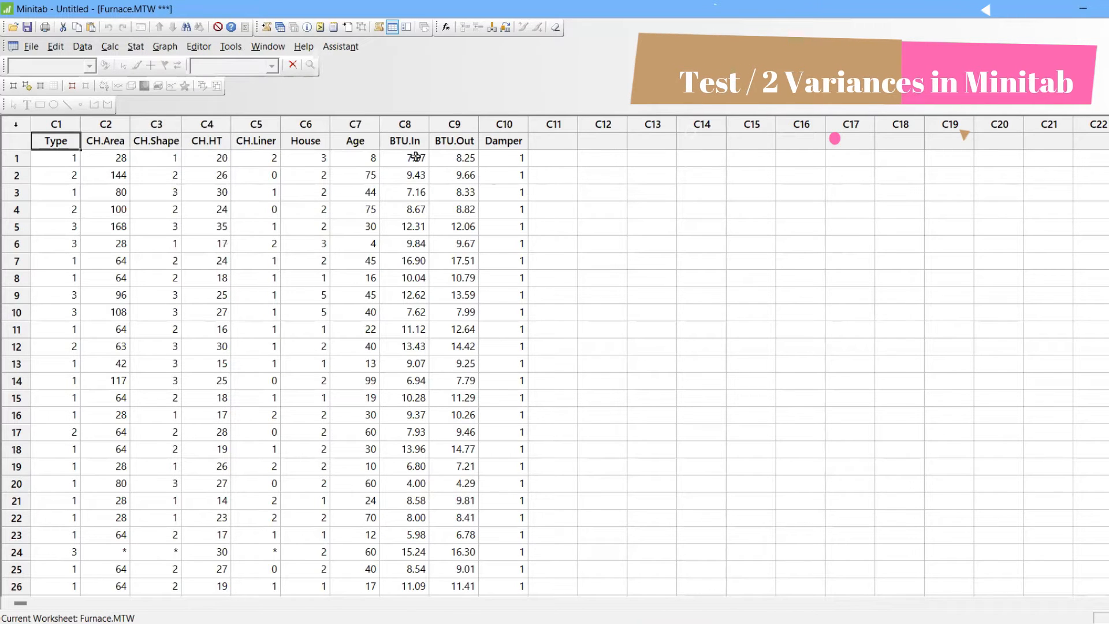
Look through the Furnace data rows, from the Type column to the Damper column
left_click(489, 162)
key("Down")
key("Down")
key("Down")
key("Down")
key("Down")
key("Down")
key("Down")
key("Down")
key("Down")
key("Down")
key("Down")
key("Down")
key("Down")
key("Down")
key("Down")
key("Down")
key("Down")
key("Down")
key("Down")
key("Down")
key("Down")
key("Down")
key("Down")
key("Down")
key("Down")
key("Down")
key("Down")
key("Down")
key("Down")
key("Down")
key("Down")
key("Down")
key("Down")
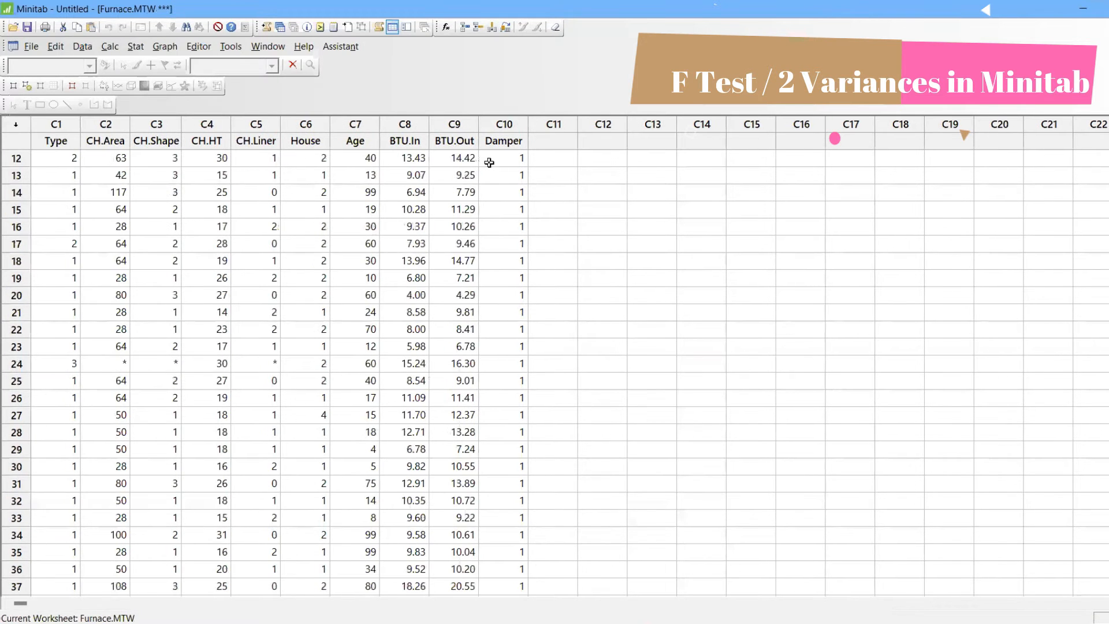
key("Up")
key("Up")
key("Up")
key("Up")
key("Up")
key("Up")
key("Up")
key("Up")
key("Up")
key("Up")
key("Up")
key("Up")
key("Up")
key("Up")
key("Up")
key("Up")
key("Up")
key("Up")
key("Up")
key("Up")
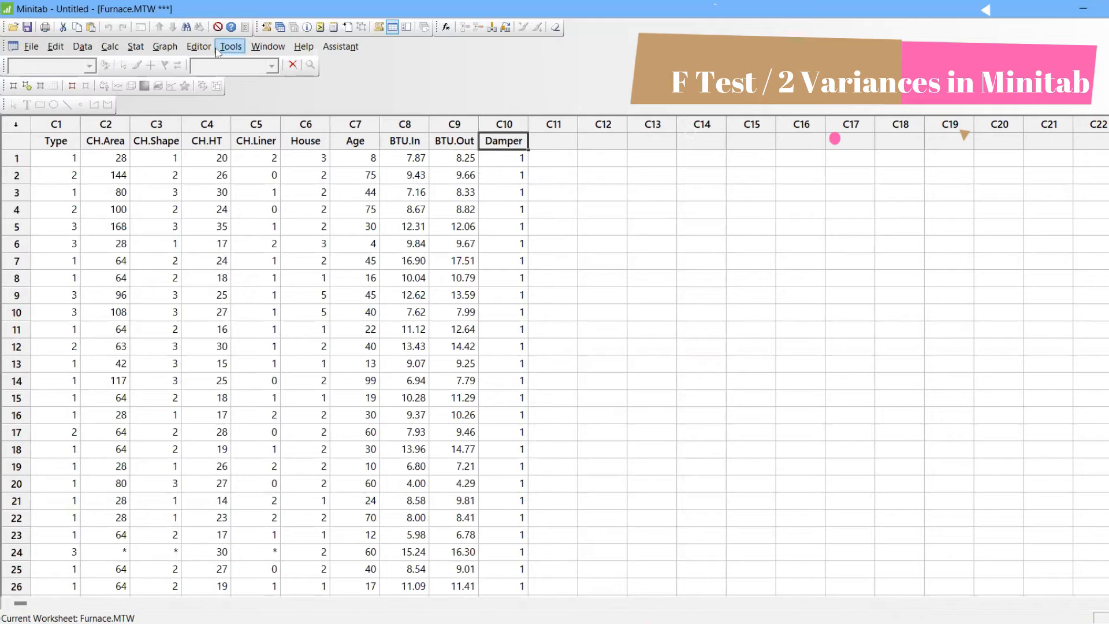
Set up a 2 Variances test with each sample in its own column, BTU.In as sample 1 and BTU.Out as sample 2
left_click(136, 47)
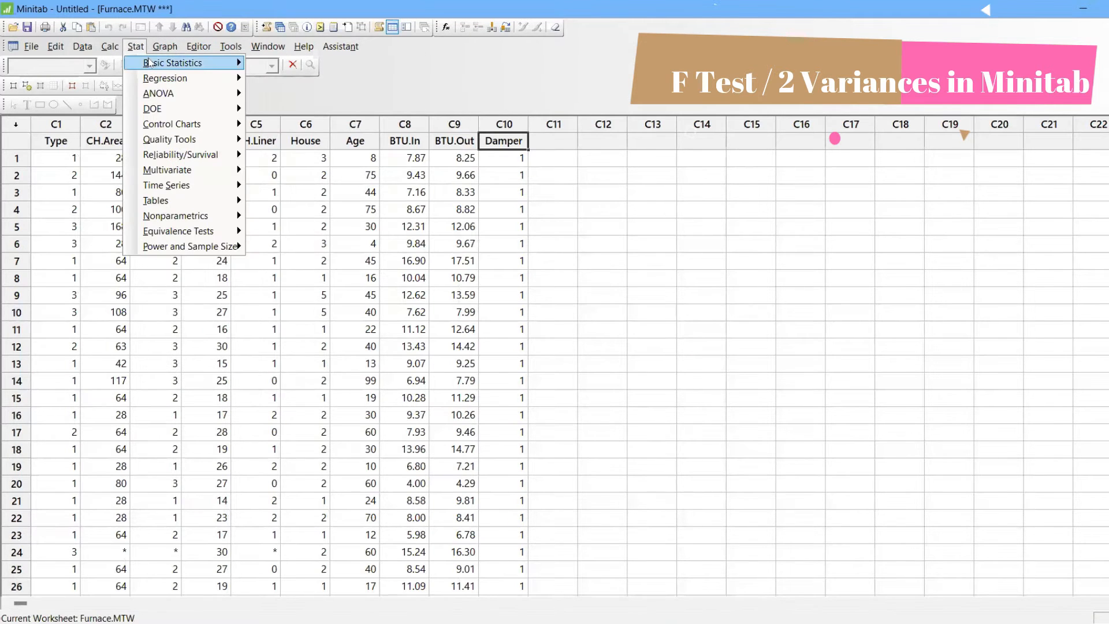
mouse_move(151, 62)
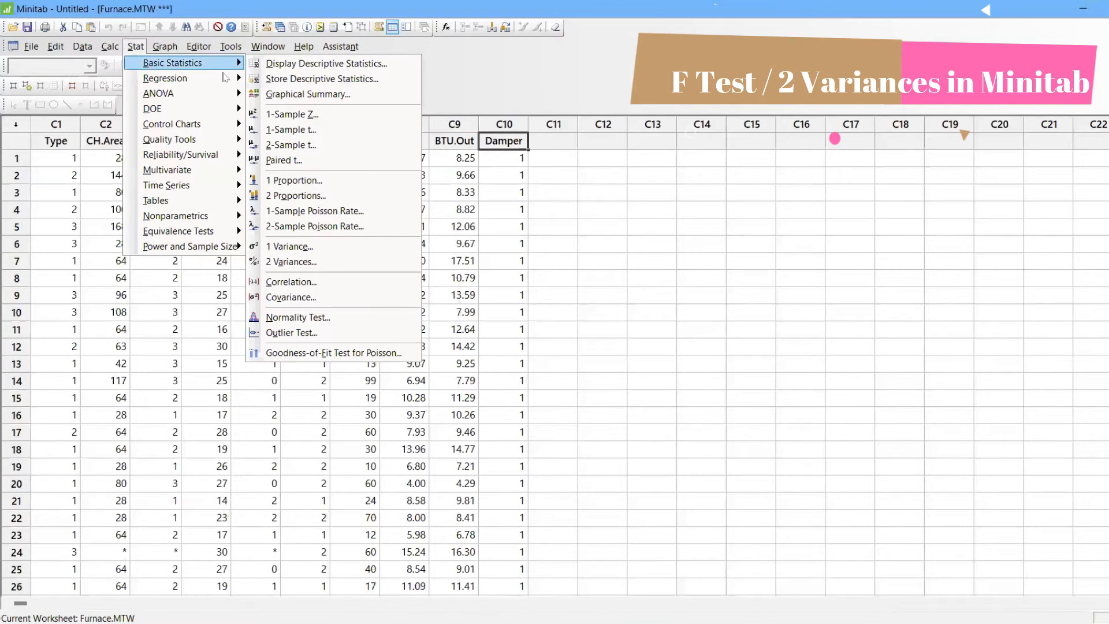
left_click(332, 264)
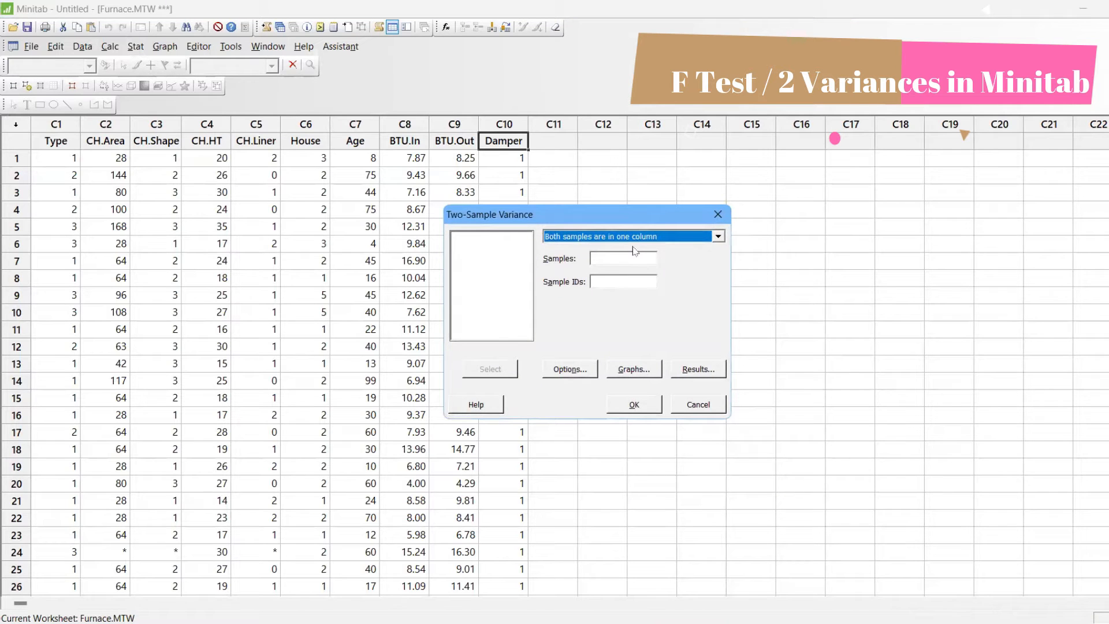
left_click(605, 261)
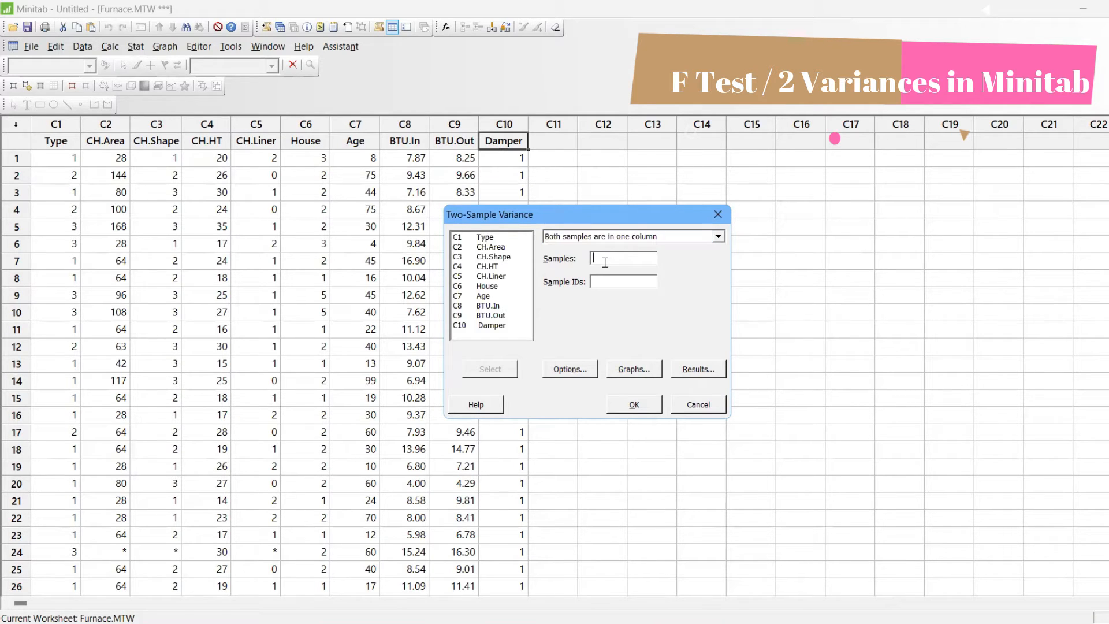
left_click(621, 241)
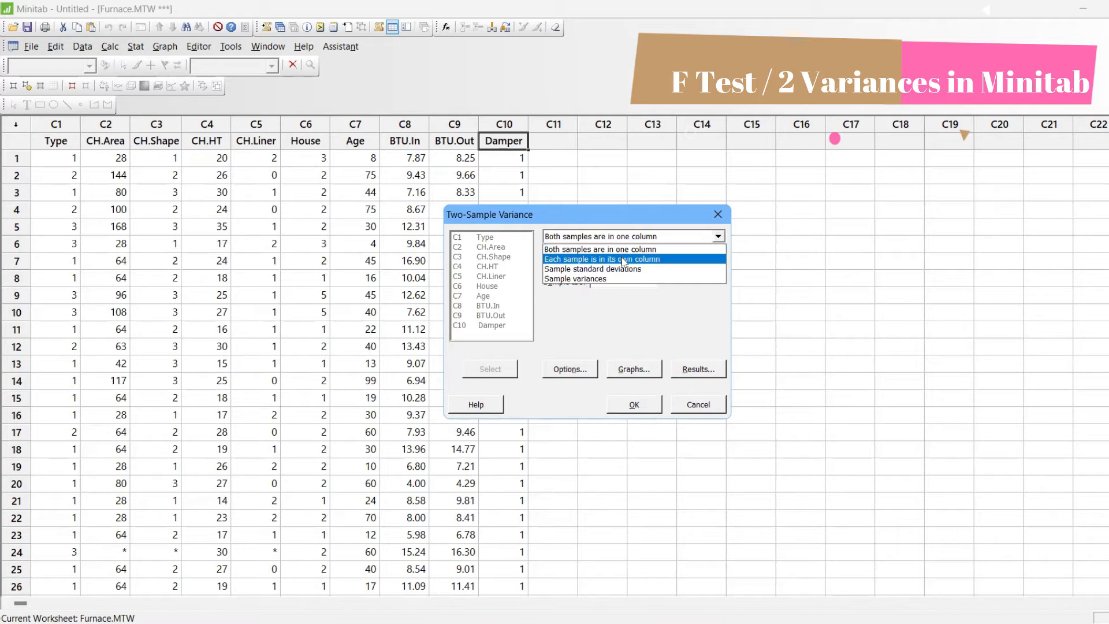
left_click(624, 257)
left_click(623, 257)
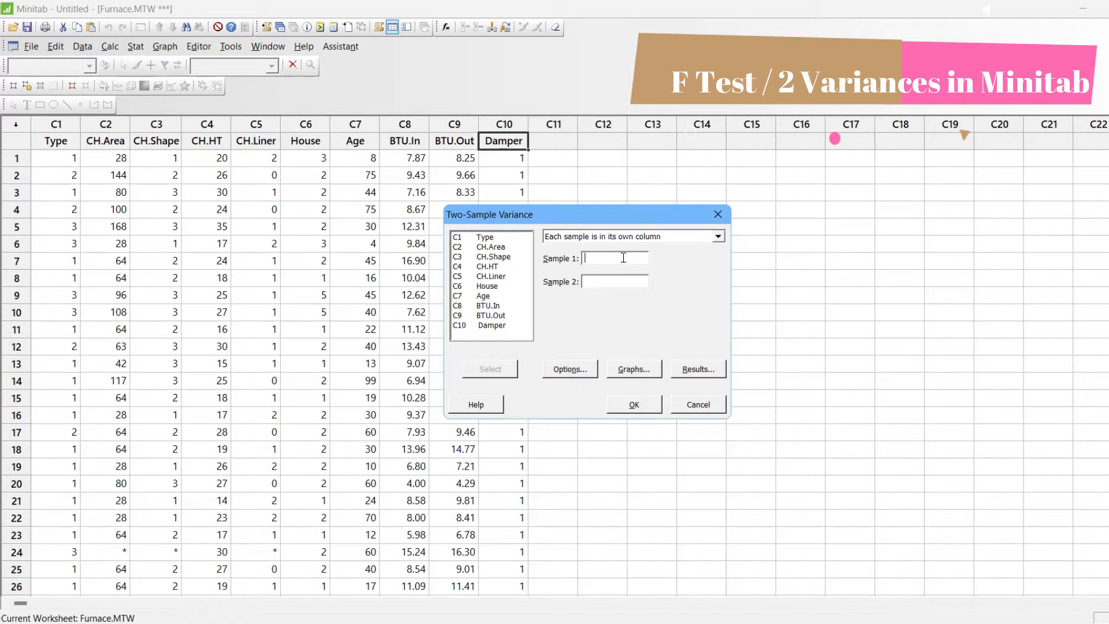
double_click(479, 310)
double_click(491, 316)
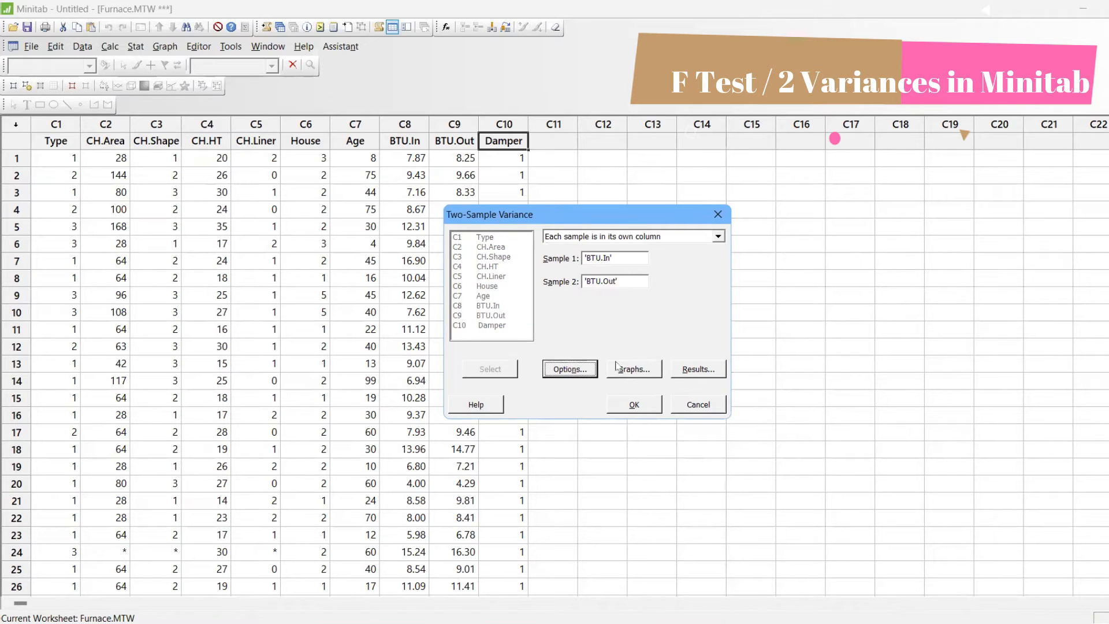
Accept the default test options, add a histogram to the graphs and run the two-sample variance test
left_click(577, 369)
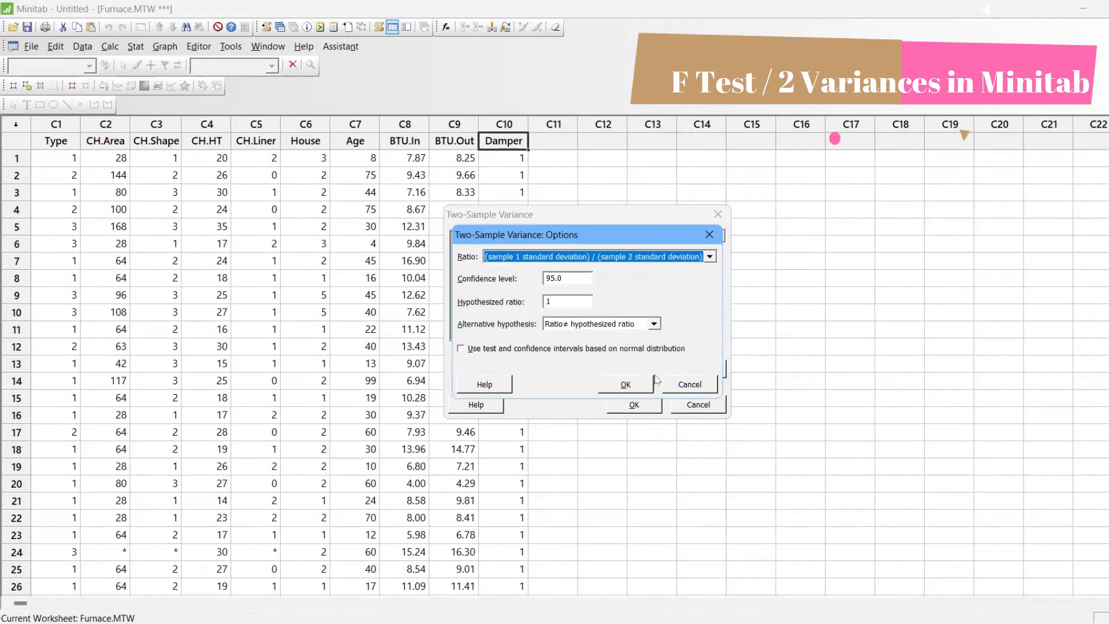
left_click(632, 385)
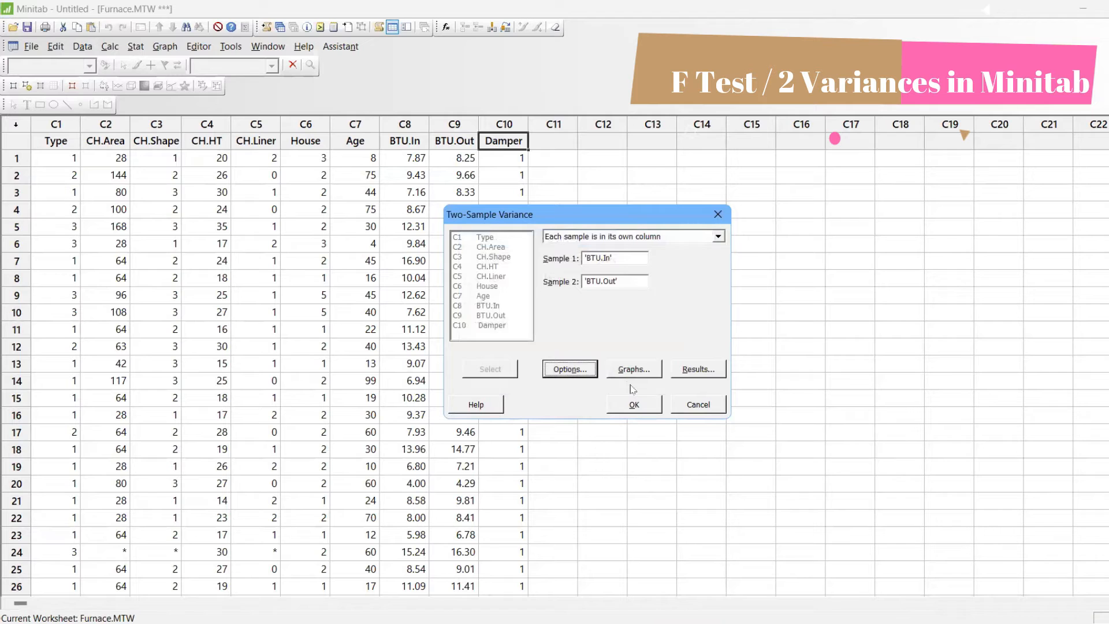
left_click(628, 372)
left_click(508, 307)
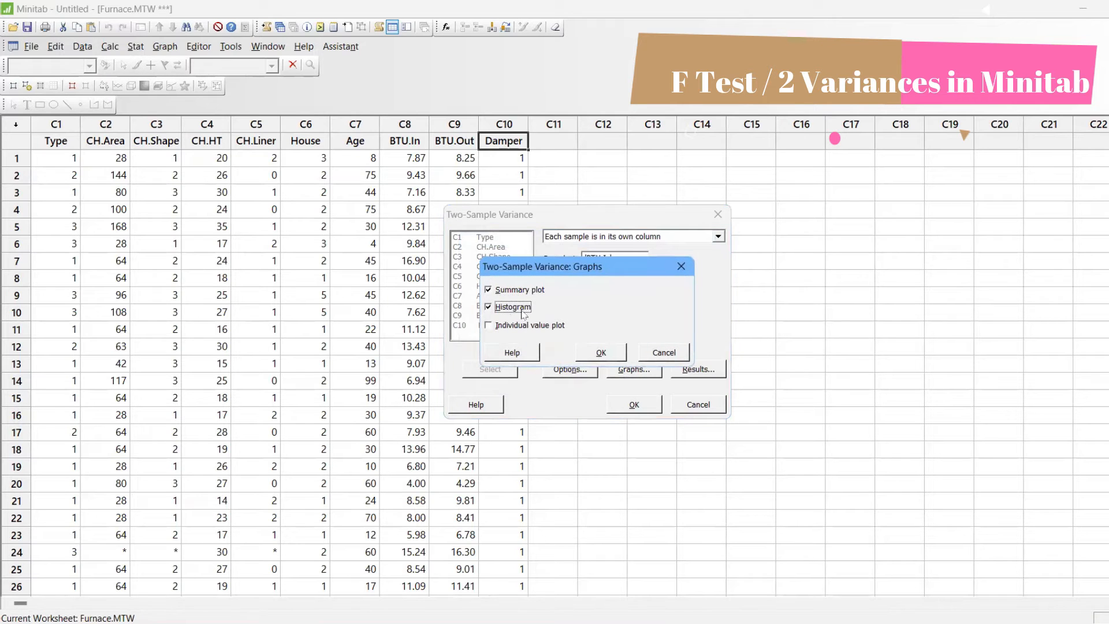
left_click(622, 355)
left_click(635, 407)
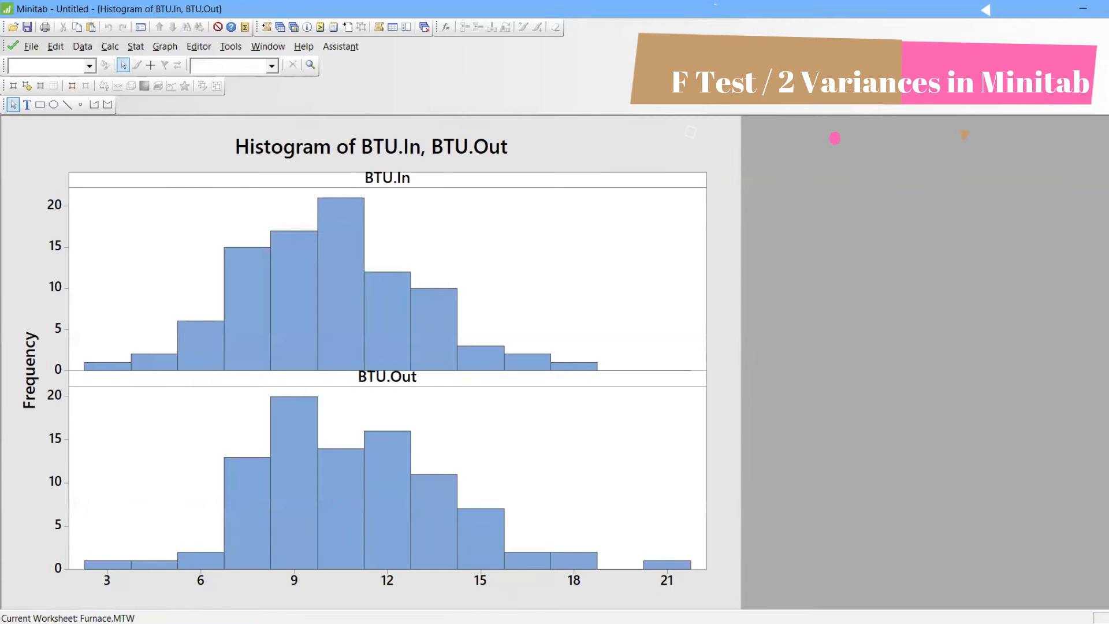
Restore the histogram window and enlarge the Test and CI for Two Variances graph for BTU.In and BTU.Out
left_click(1103, 47)
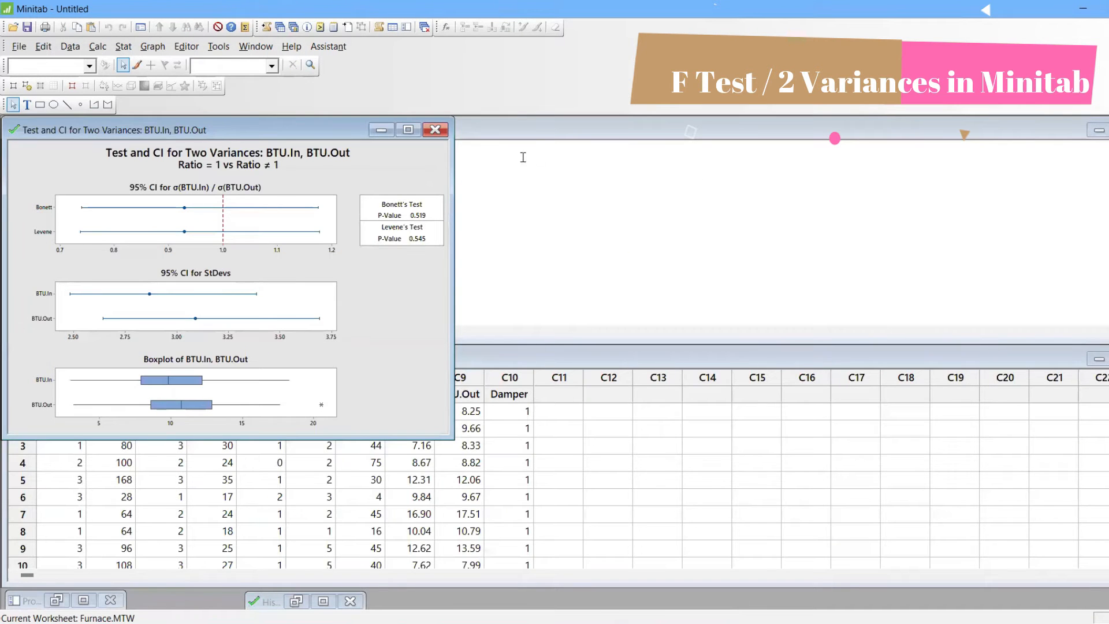
left_click(408, 129)
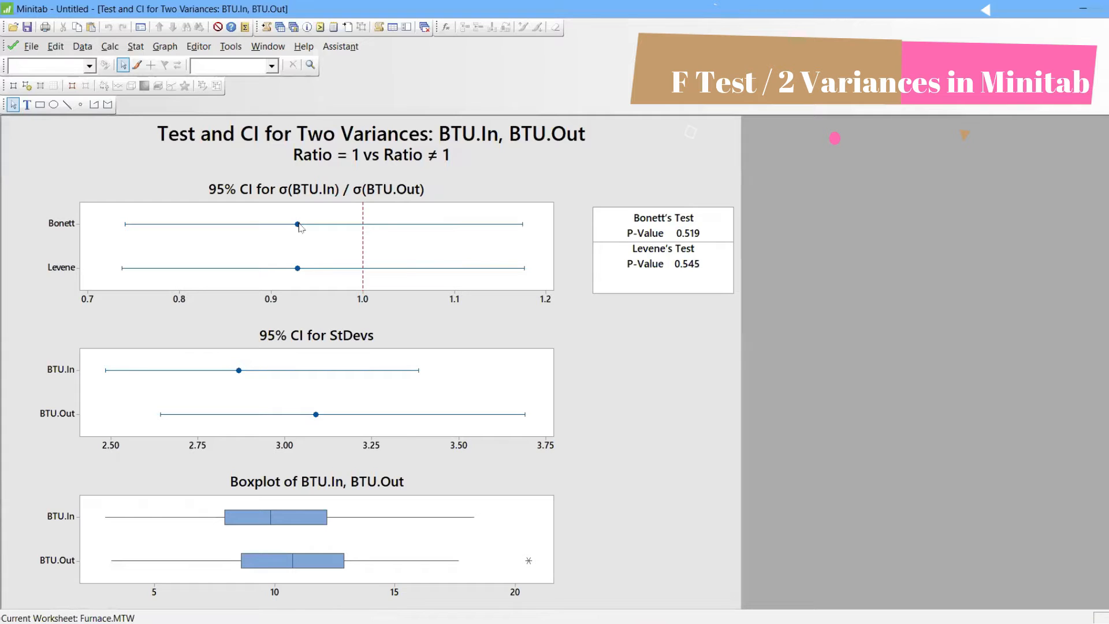
Inspect the interval estimates on the BTU.In and BTU.Out graph and read the test's session output from the beginning
mouse_move(299, 226)
mouse_move(240, 374)
mouse_move(297, 270)
left_click(265, 27)
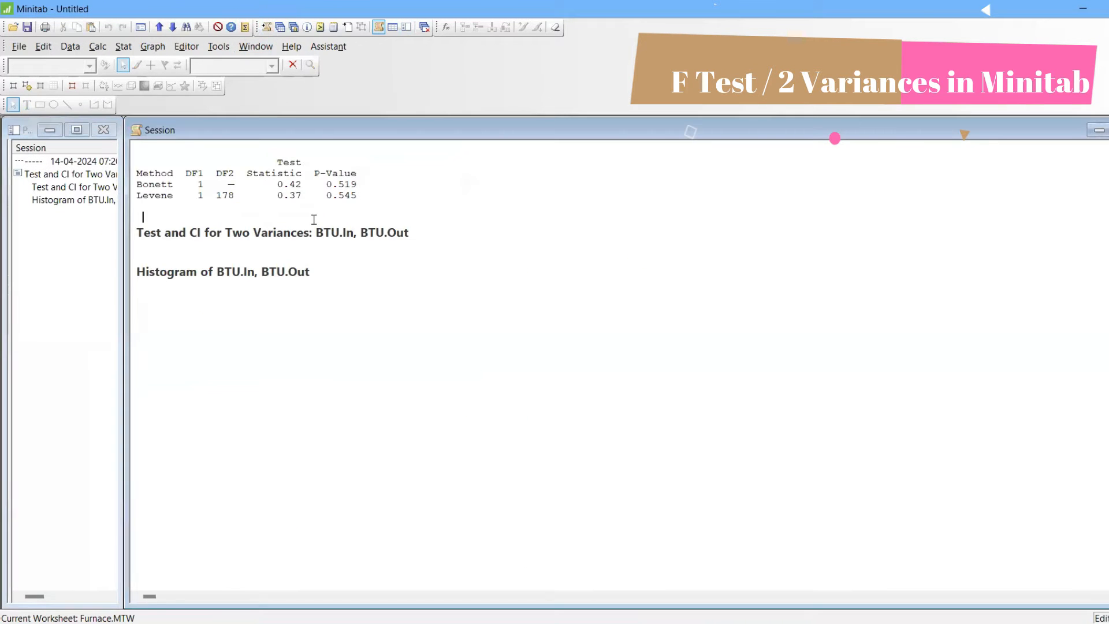
scroll(314, 220, "up", 6)
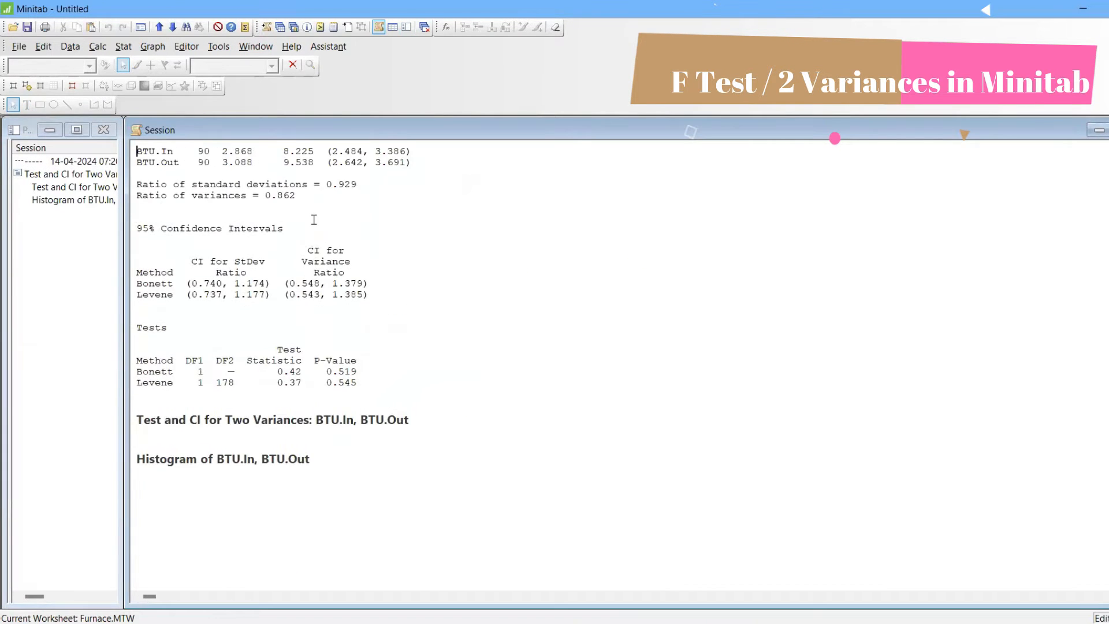
scroll(314, 219, "up", 5)
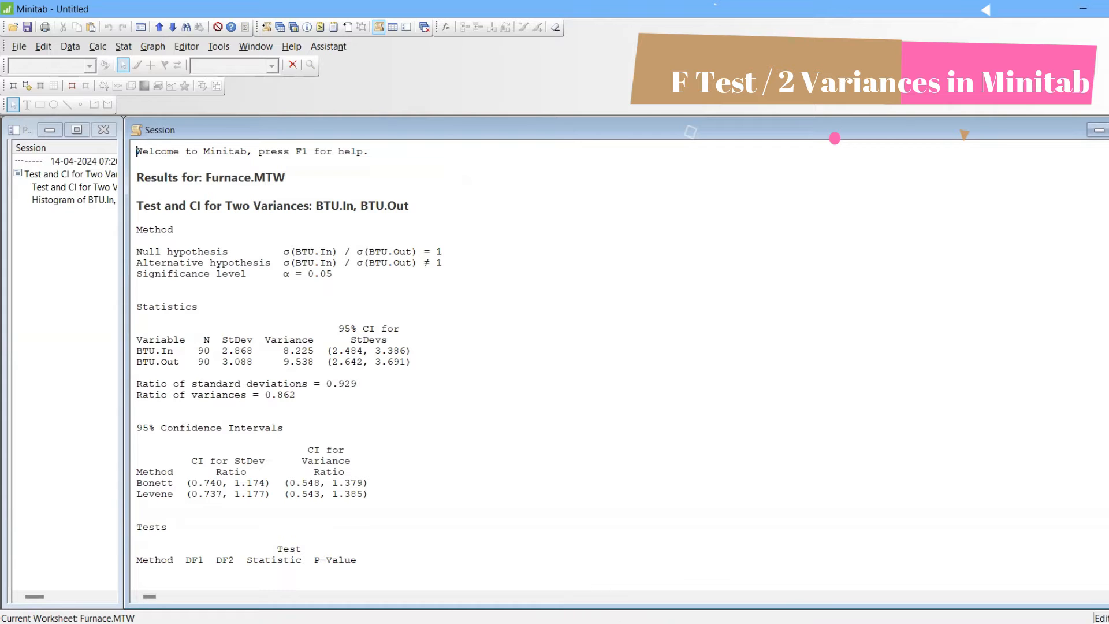
Switch to the Sigma Level Calculator workbook in Excel and consult its V55 sheet
mouse_move(615, 622)
left_click(651, 565)
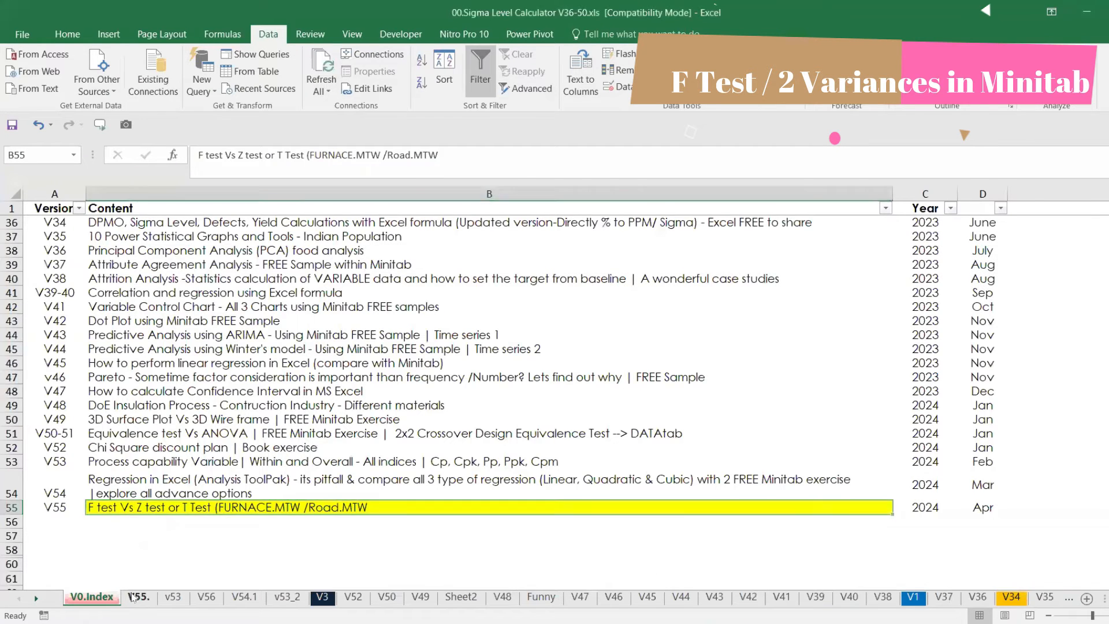
left_click(136, 596)
left_click(299, 387)
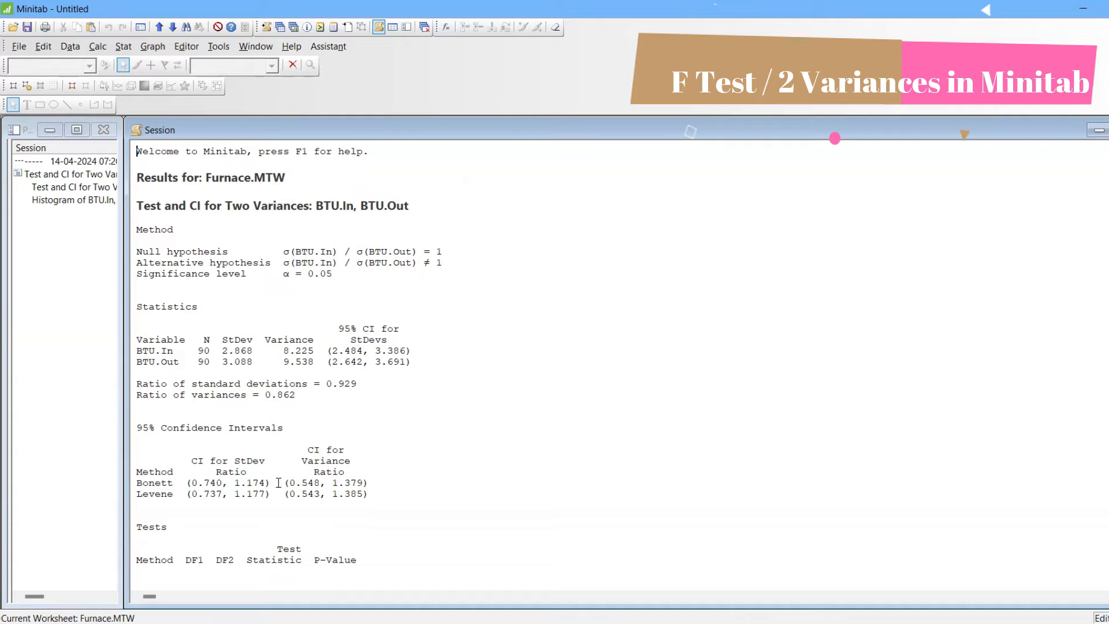
Back in Minitab, review the confidence intervals, Bonett and Levene tests, and hypotheses in the BTU.In and BTU.Out session output
left_click(282, 510)
key("Down")
key("Down")
key("Down")
key("Down")
key("Down")
key("Down")
key("Down")
key("Down")
key("Down")
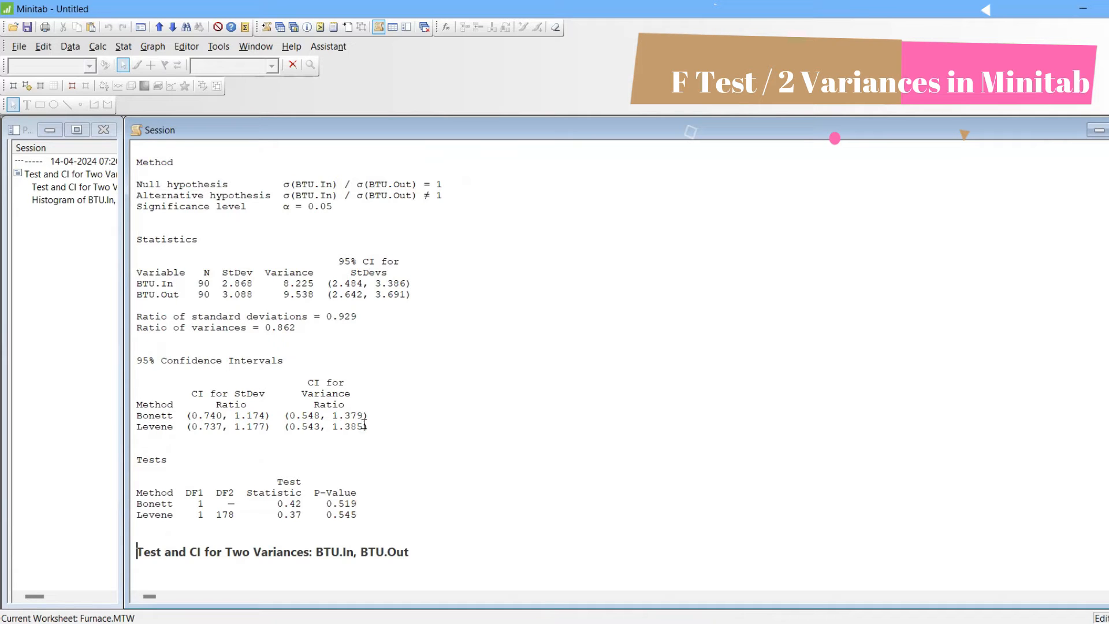
left_click(362, 407)
key("Up")
key("Up")
key("Up")
key("Up")
key("Up")
key("Up")
key("Up")
key("Up")
key("Up")
key("Up")
key("Up")
key("Up")
key("Up")
key("Up")
key("Up")
key("Up")
key("Up")
key("Up")
key("Up")
key("Up")
left_click(540, 195)
left_click(517, 255)
left_click(520, 227)
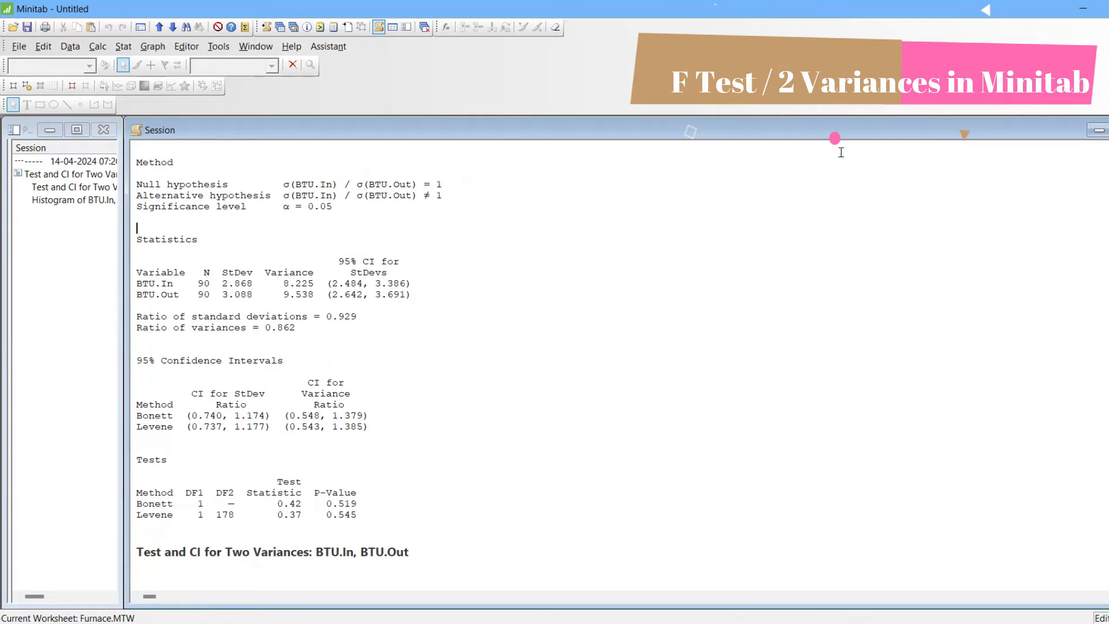
Minimize the session window and maximize the Test and CI for Two Variances graph for BTU.In and BTU.Out
left_click(1098, 131)
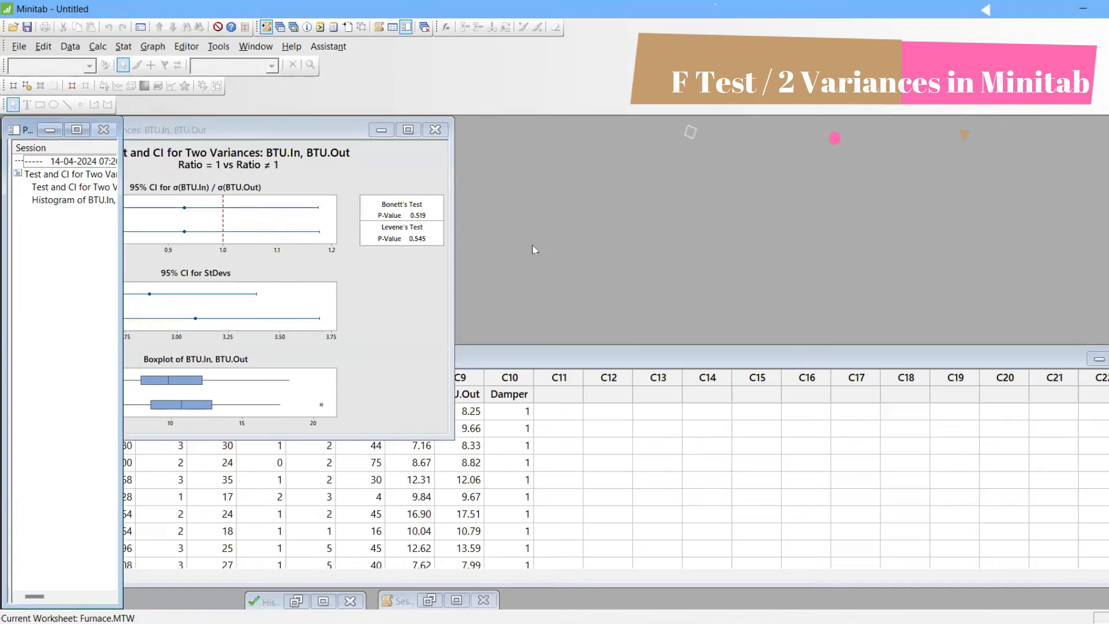
left_click(409, 130)
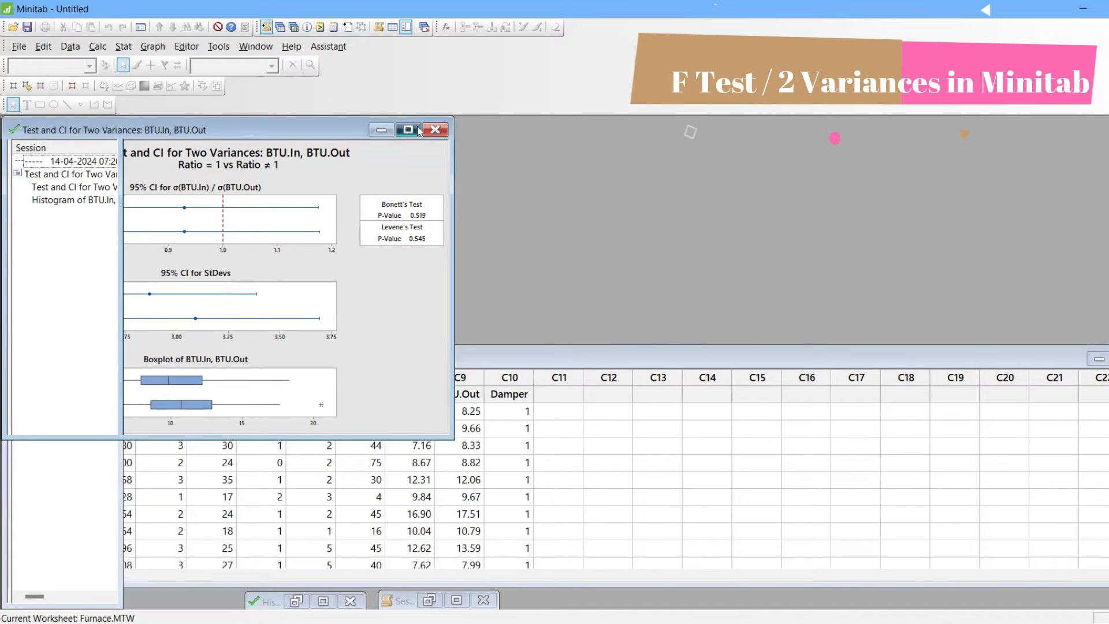
left_click(417, 130)
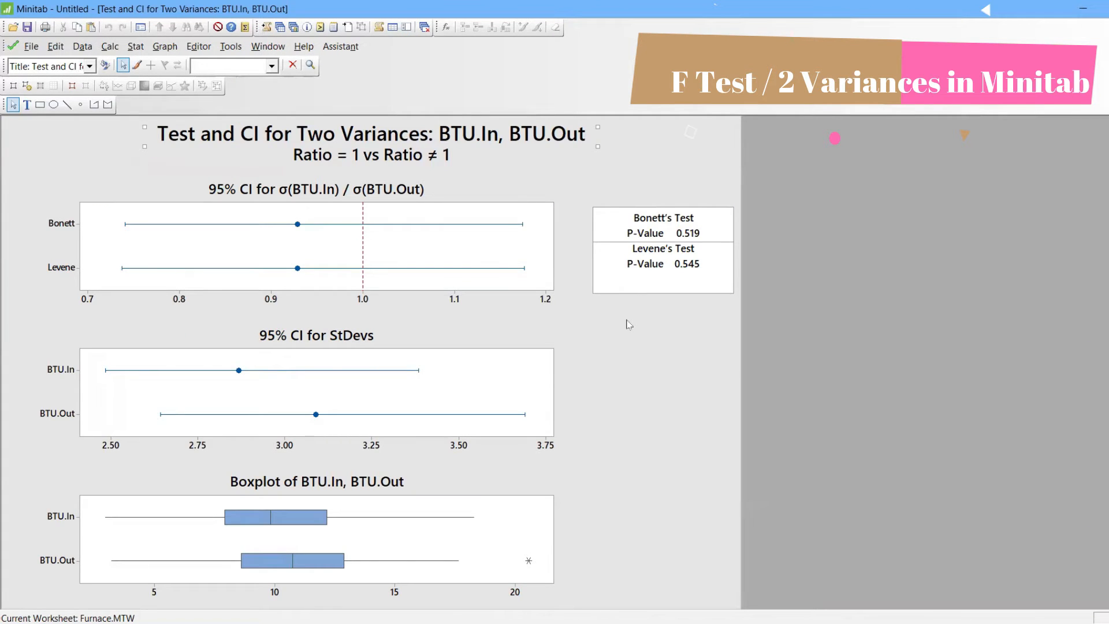
Open the StatGuide for the two-variances graph, read its summary plot interpretation and close the guide
left_click(629, 357)
right_click(613, 340)
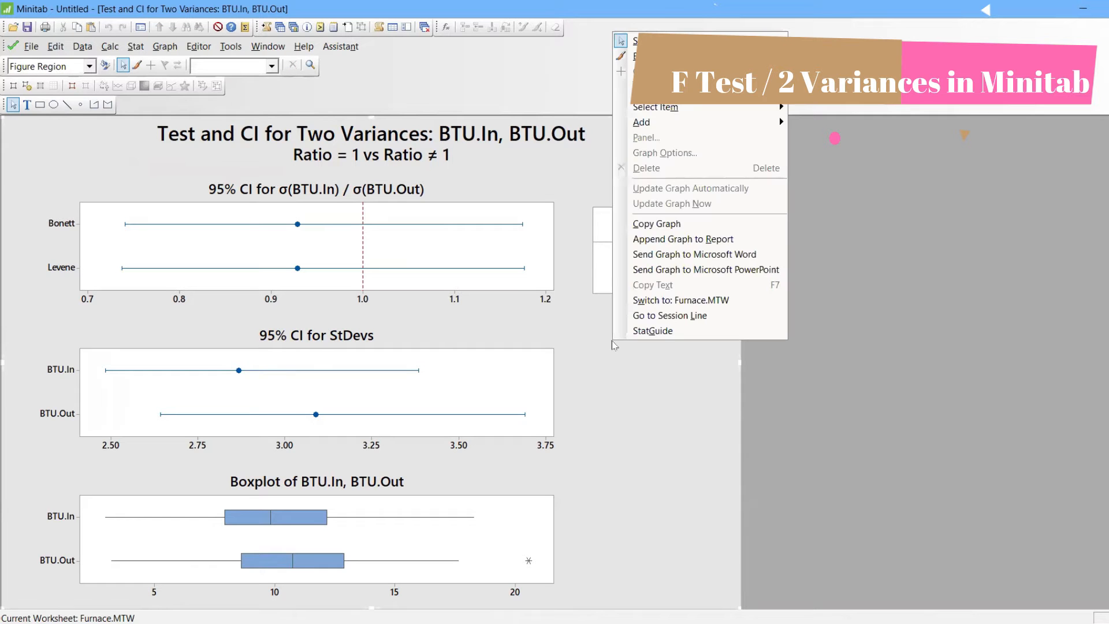
left_click(662, 331)
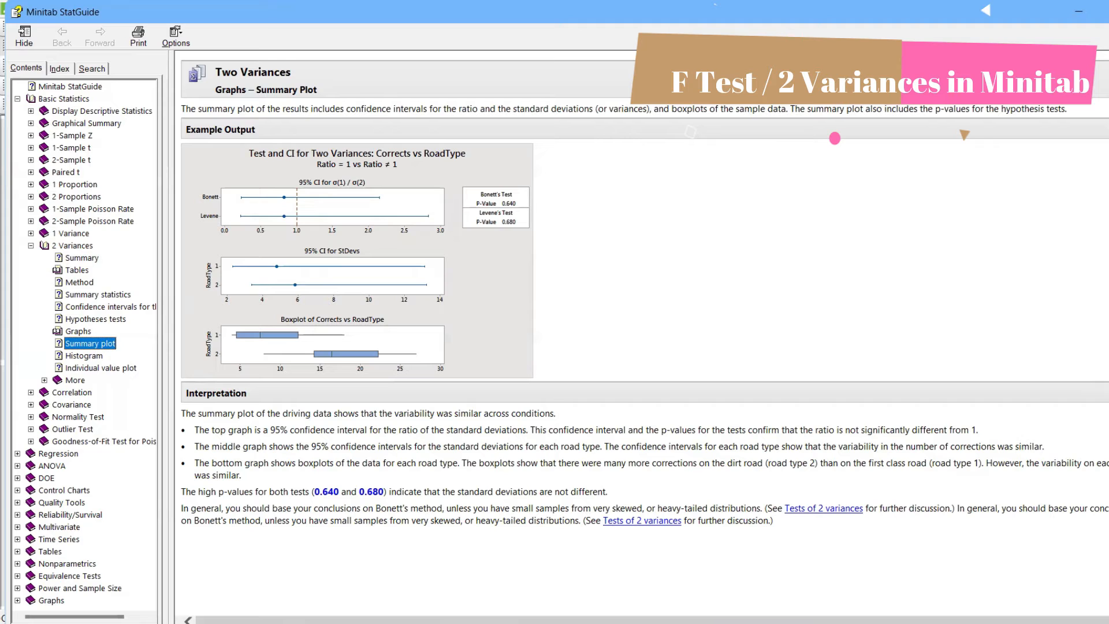
left_click(1106, 130)
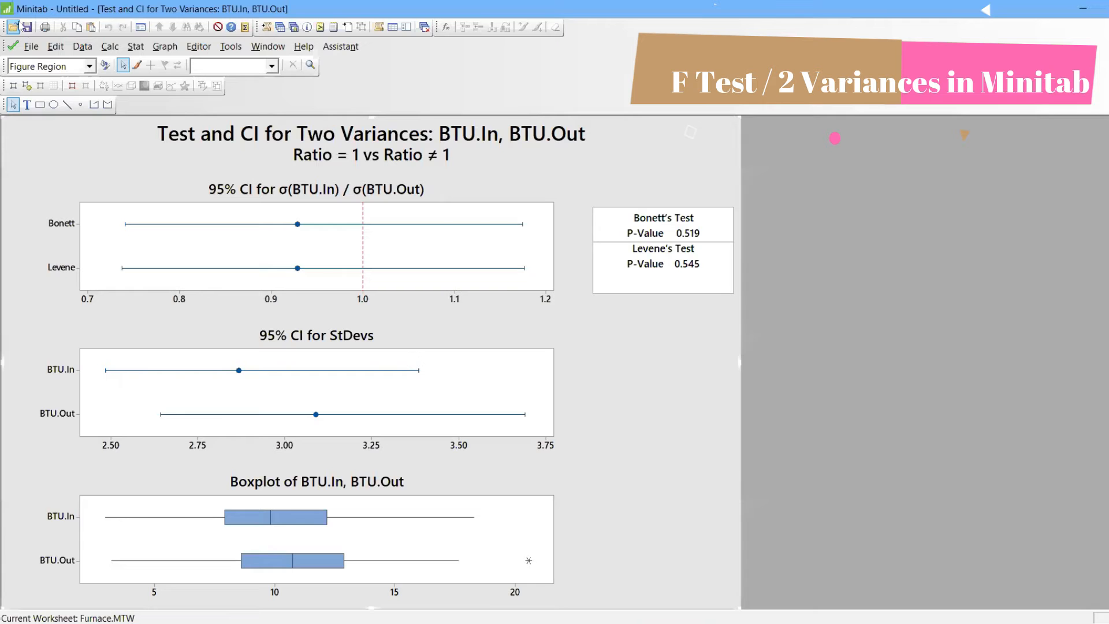
Open the Road.MTW worksheet from the Minitab Sample Data folder
left_click(32, 46)
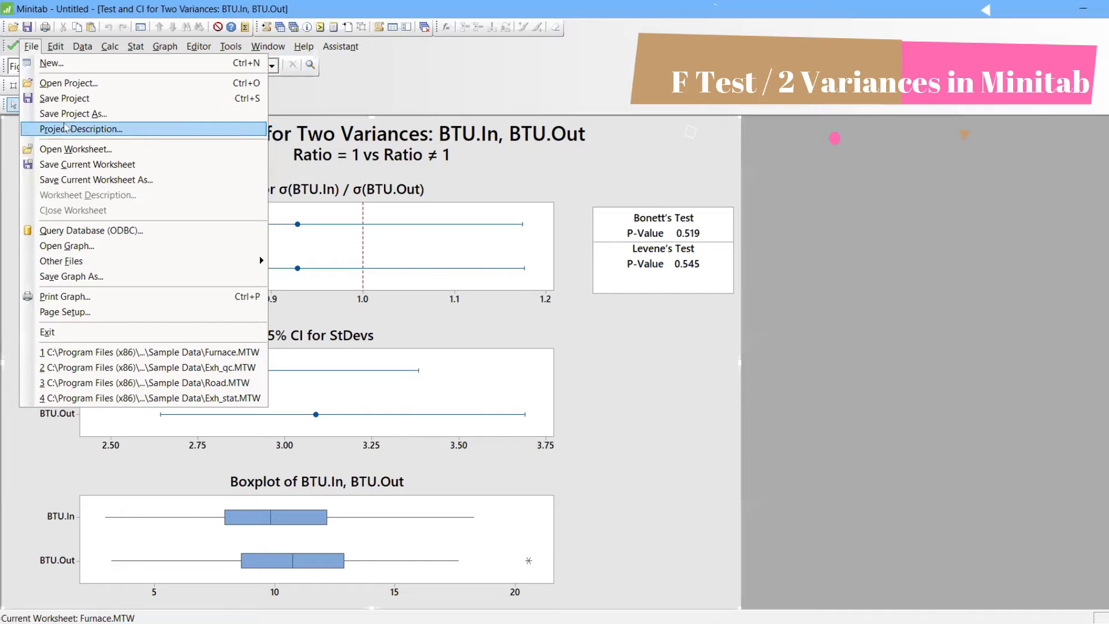
left_click(72, 152)
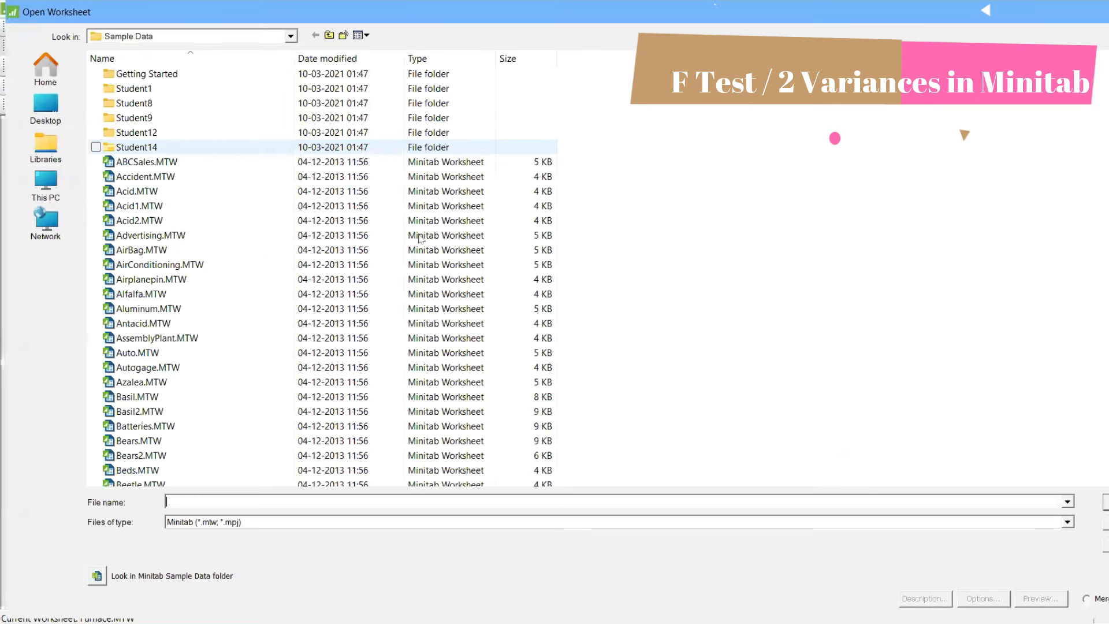
left_click(100, 582)
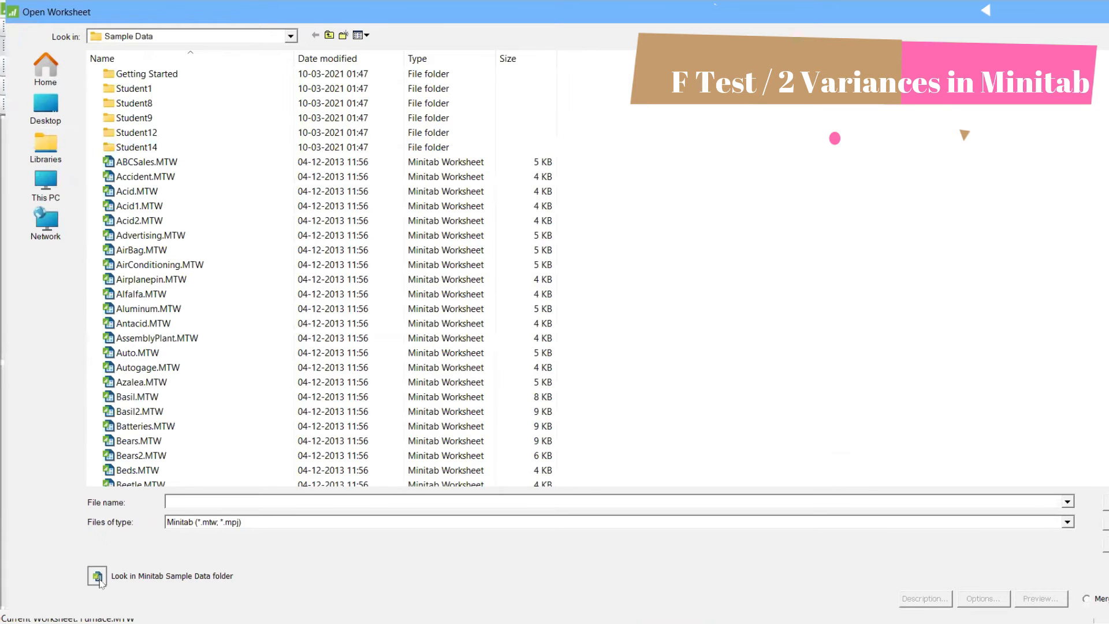
type("RO")
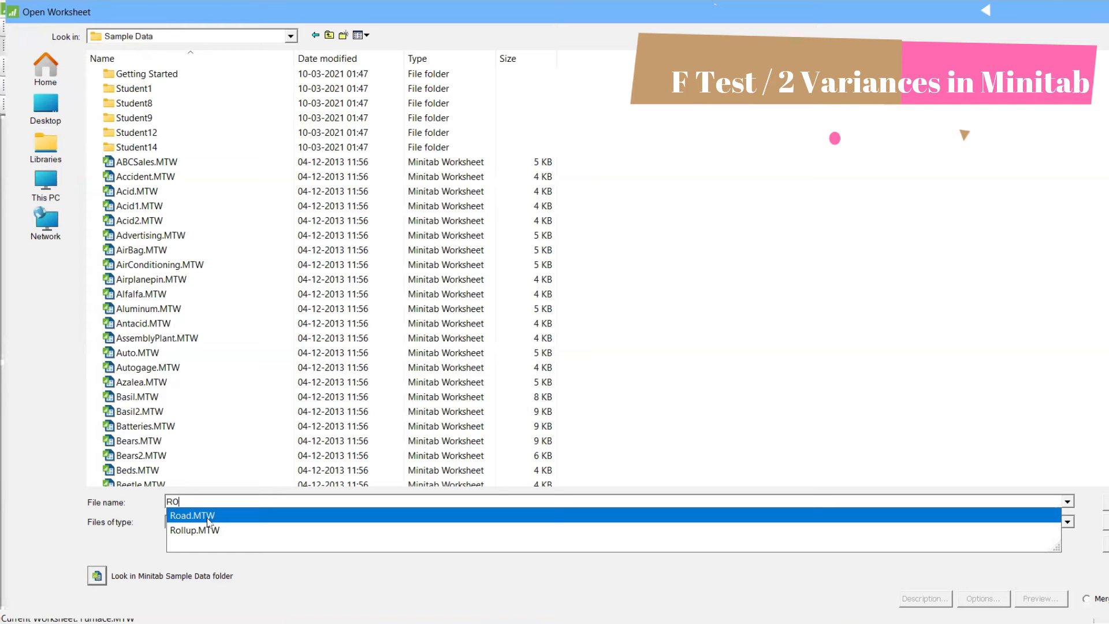
left_click(208, 516)
left_click(209, 522)
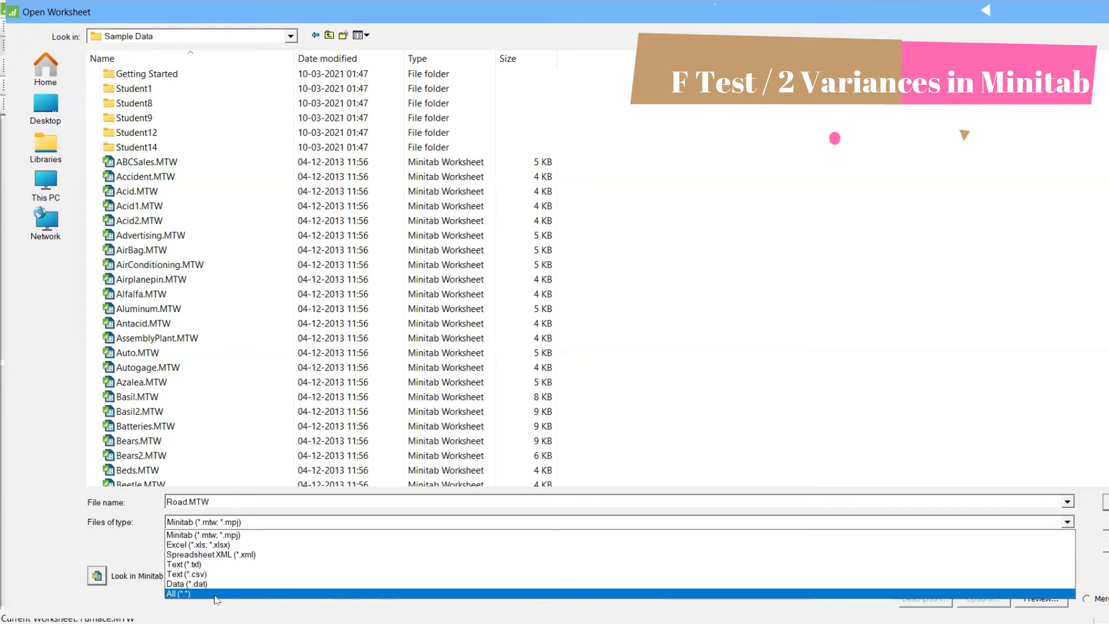
left_click(34, 547)
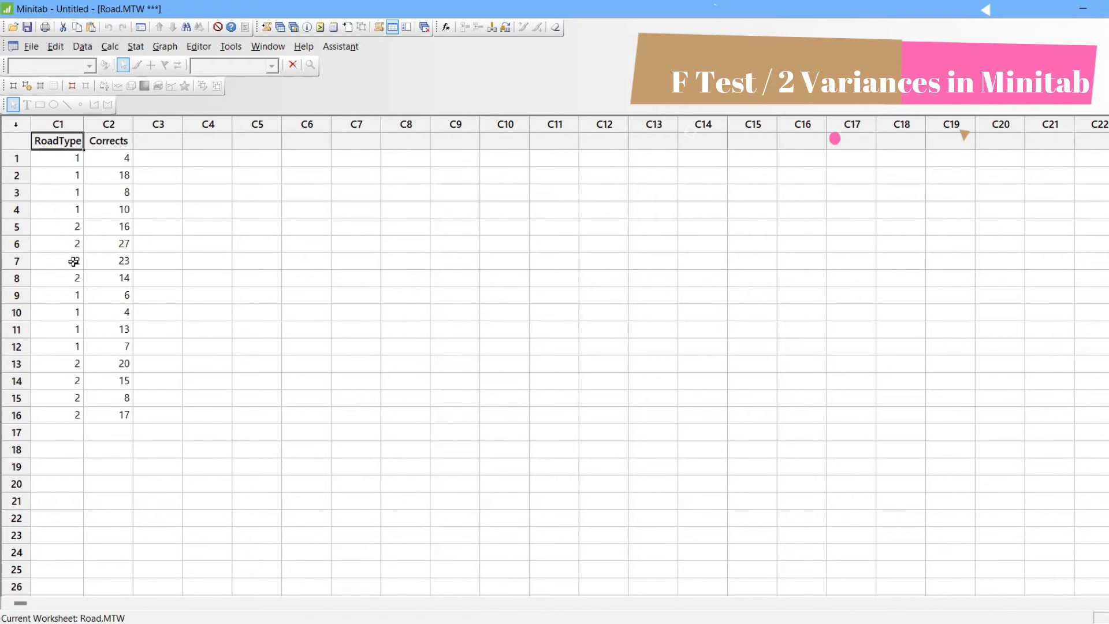
Run a 2 Variances test with both samples in one column, using Corrects as the samples and RoadType as the sample IDs
left_click(133, 49)
mouse_move(143, 62)
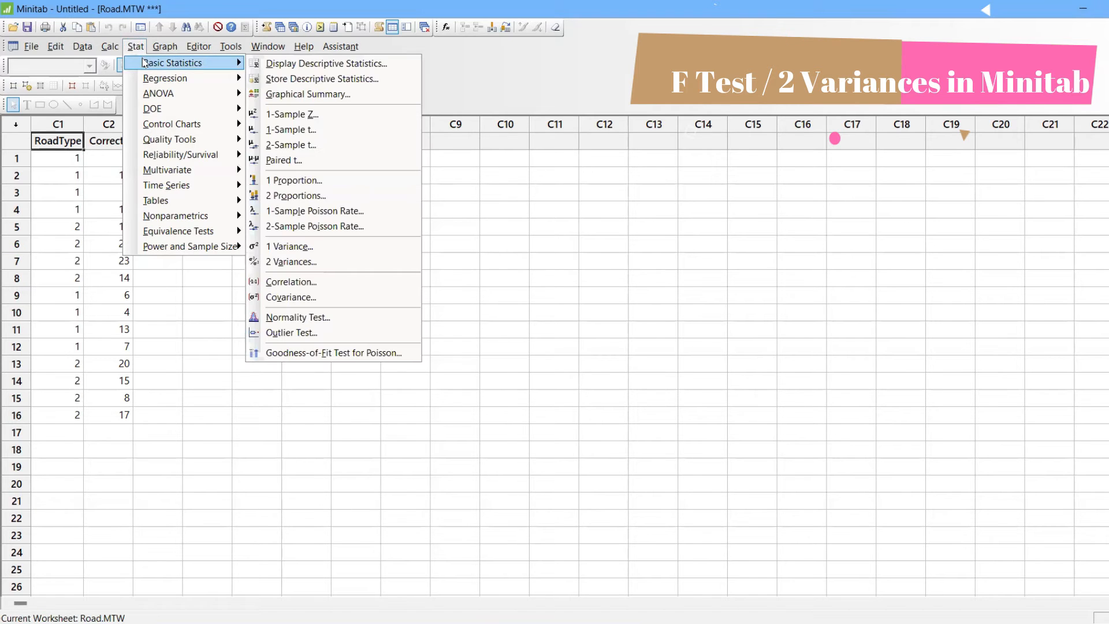
left_click(324, 261)
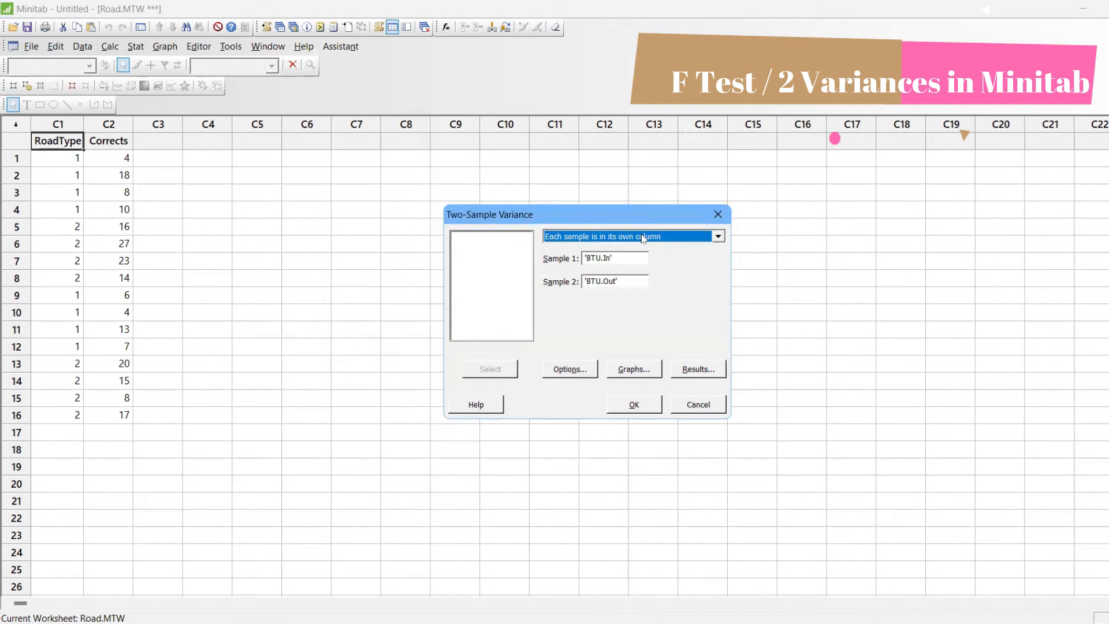
scroll(644, 239, "up", 1)
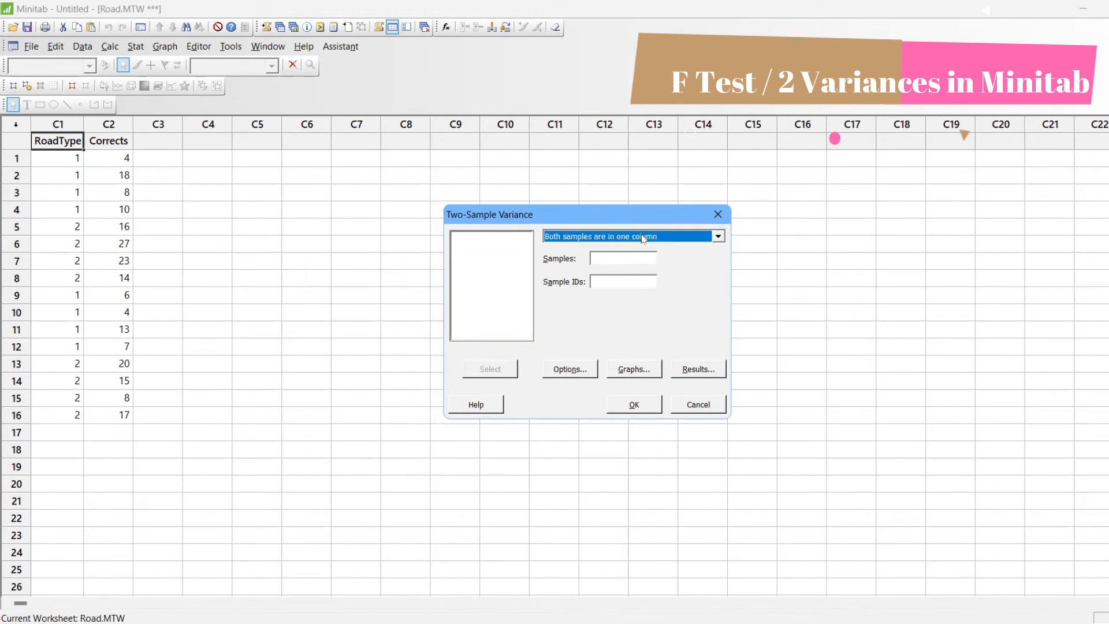
left_click(633, 259)
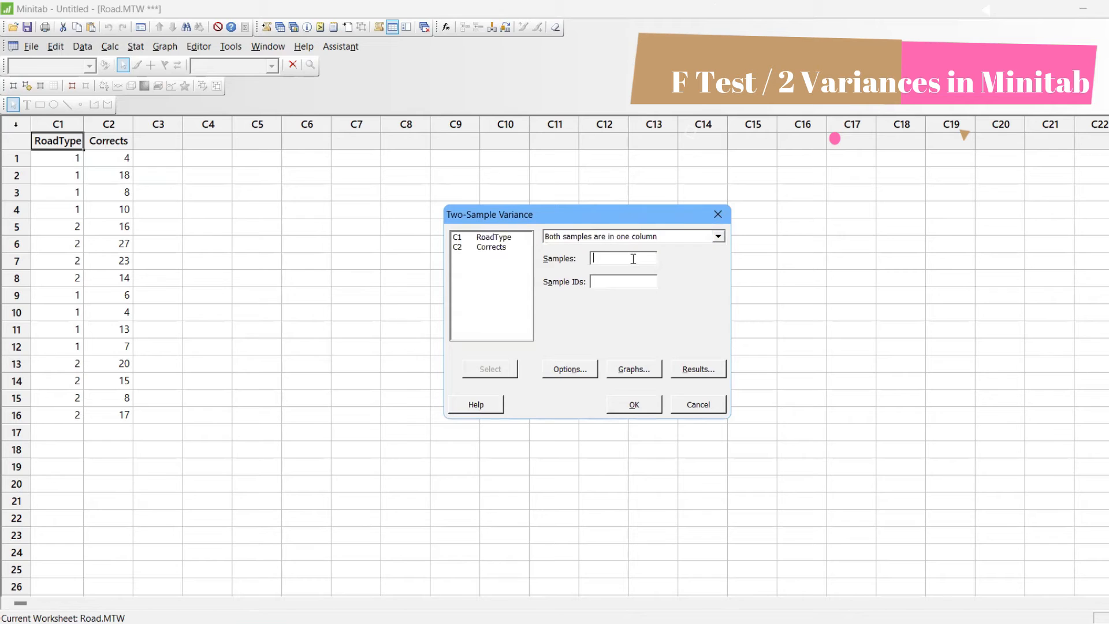
left_click(498, 248)
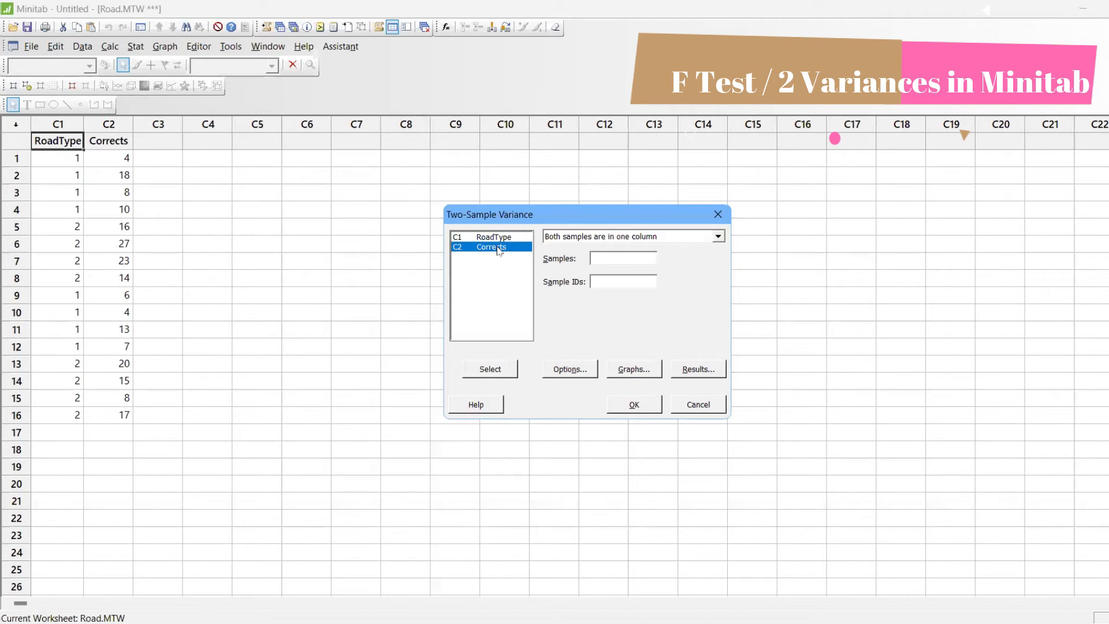
double_click(498, 248)
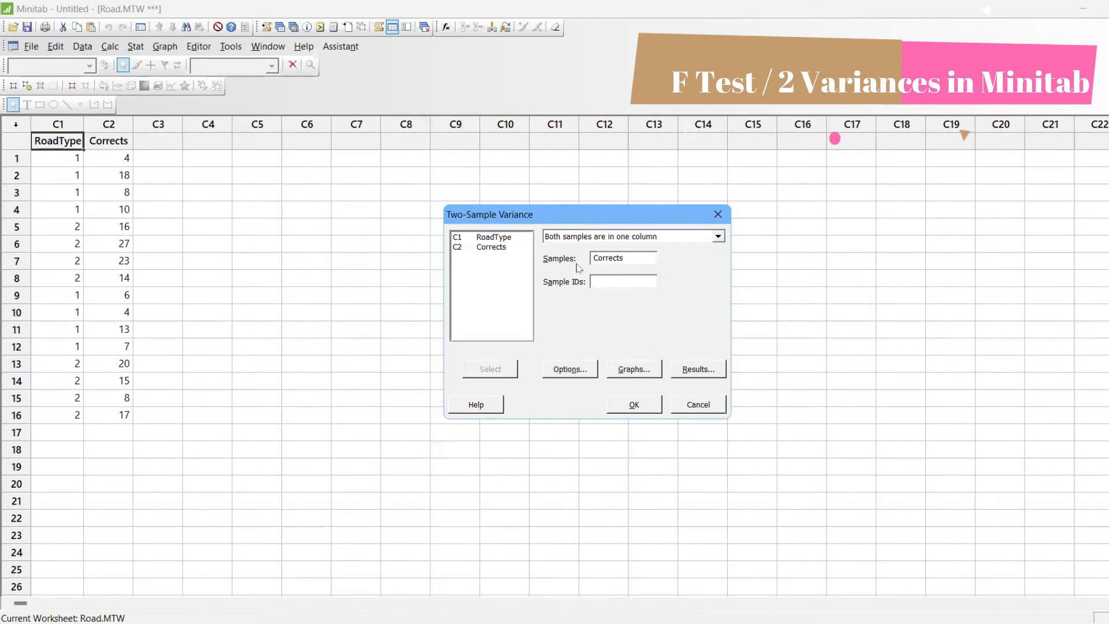
left_click(507, 239)
double_click(506, 238)
left_click(651, 405)
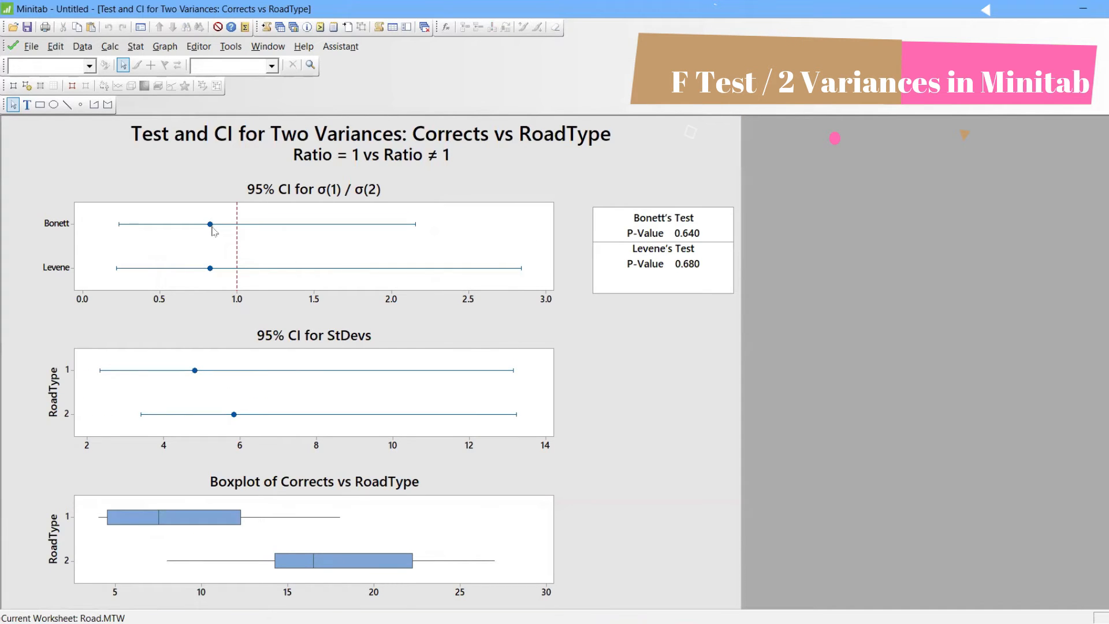
Inspect the interval estimates on the Corrects vs RoadType graph and review the test's hypotheses and statistics in the session output
mouse_move(209, 228)
mouse_move(214, 269)
mouse_move(195, 377)
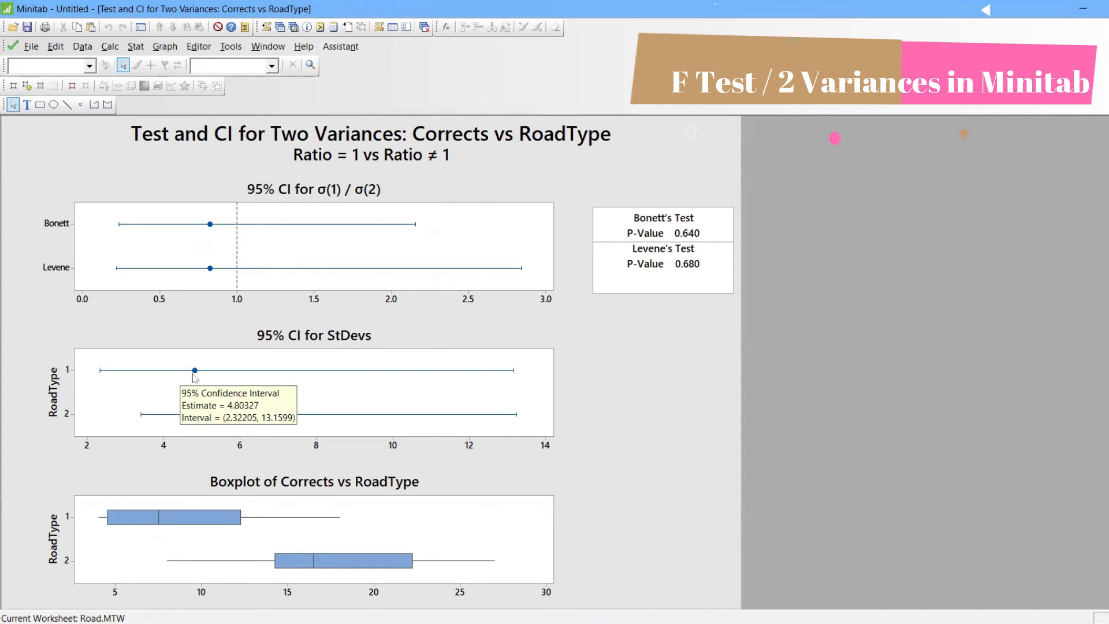
mouse_move(235, 417)
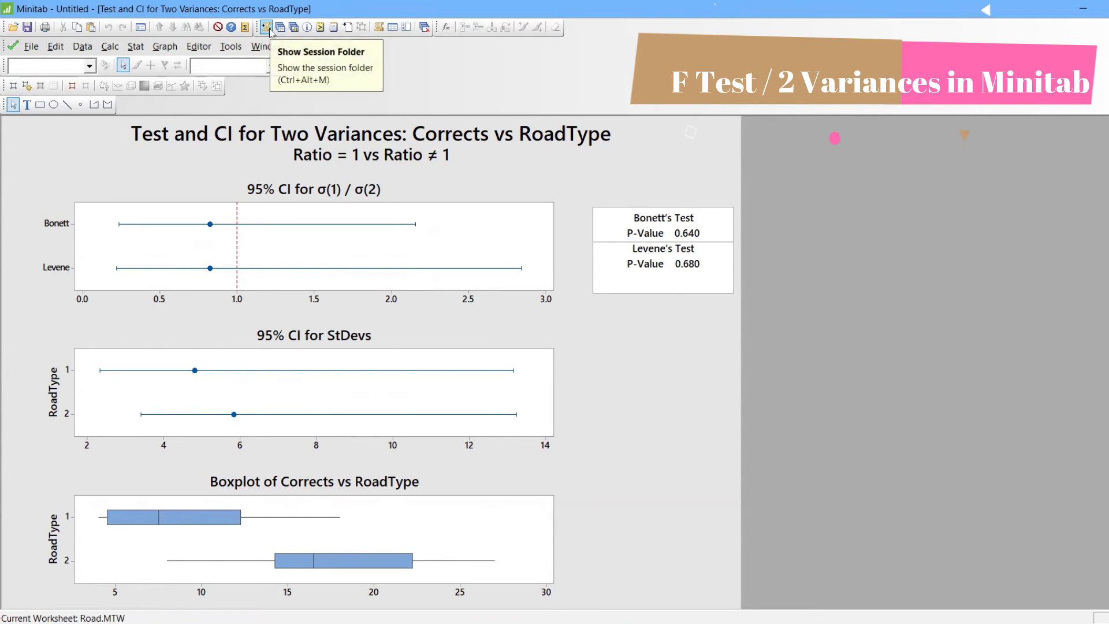
left_click(268, 28)
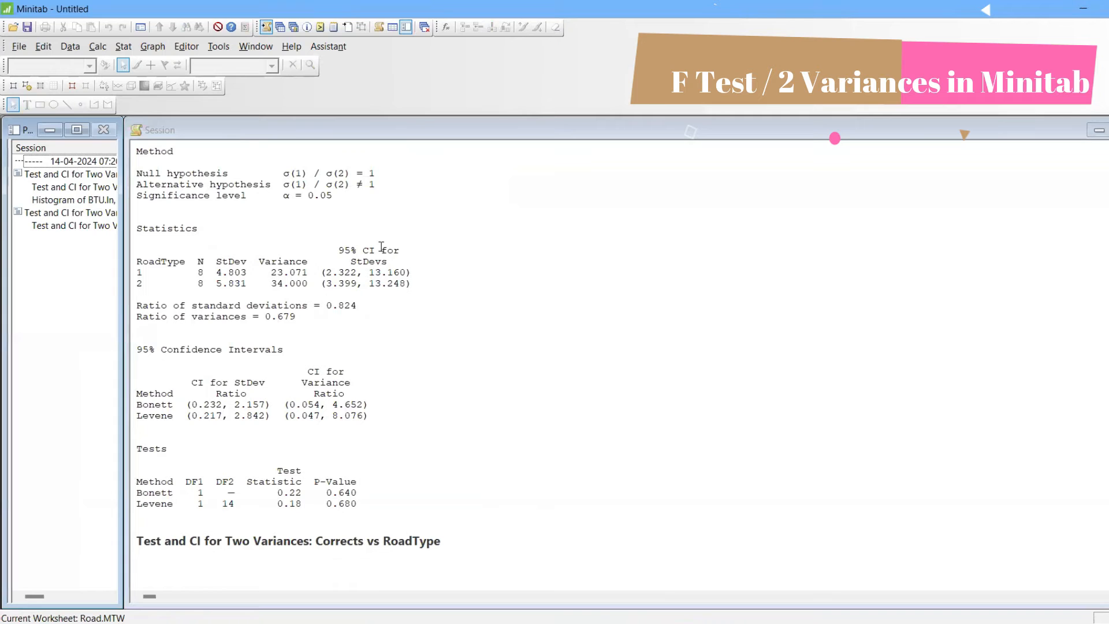
left_click(411, 177)
scroll(412, 177, "up", 1)
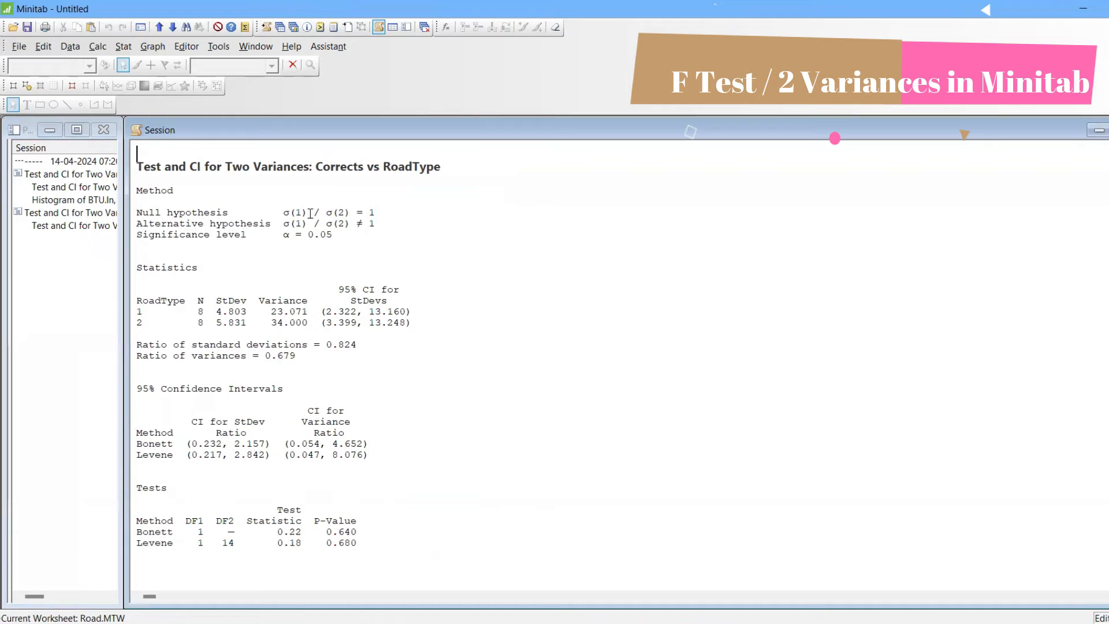
left_click(382, 213)
left_click(382, 223)
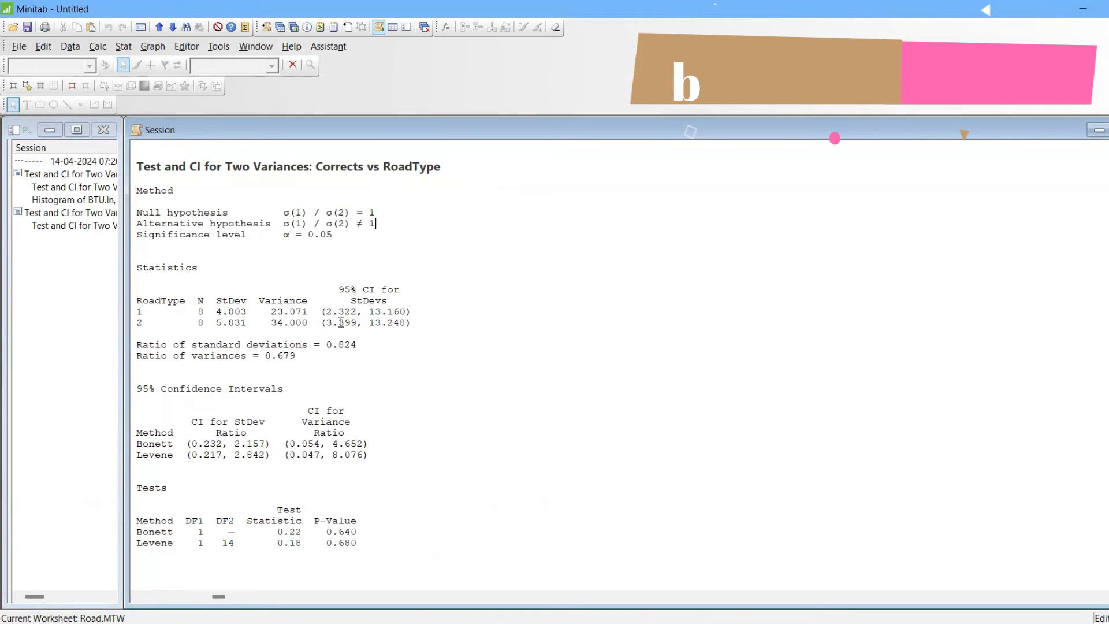
Start a 1-Sample Z test, open its help topic and read the worked example of a Z-test and Z-confidence interval
left_click(126, 49)
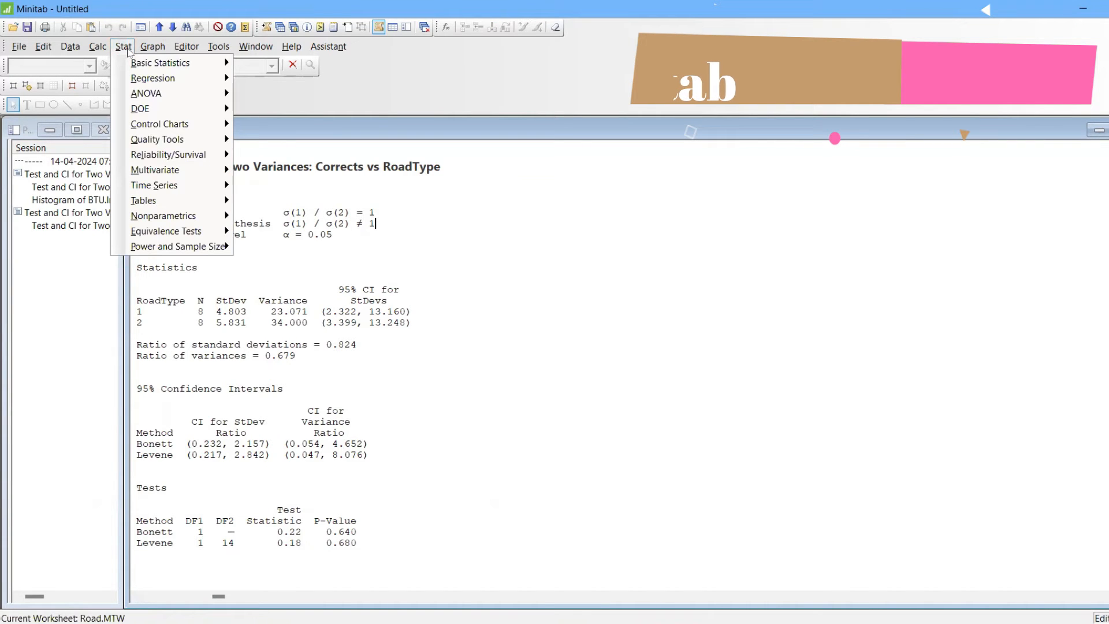
mouse_move(139, 68)
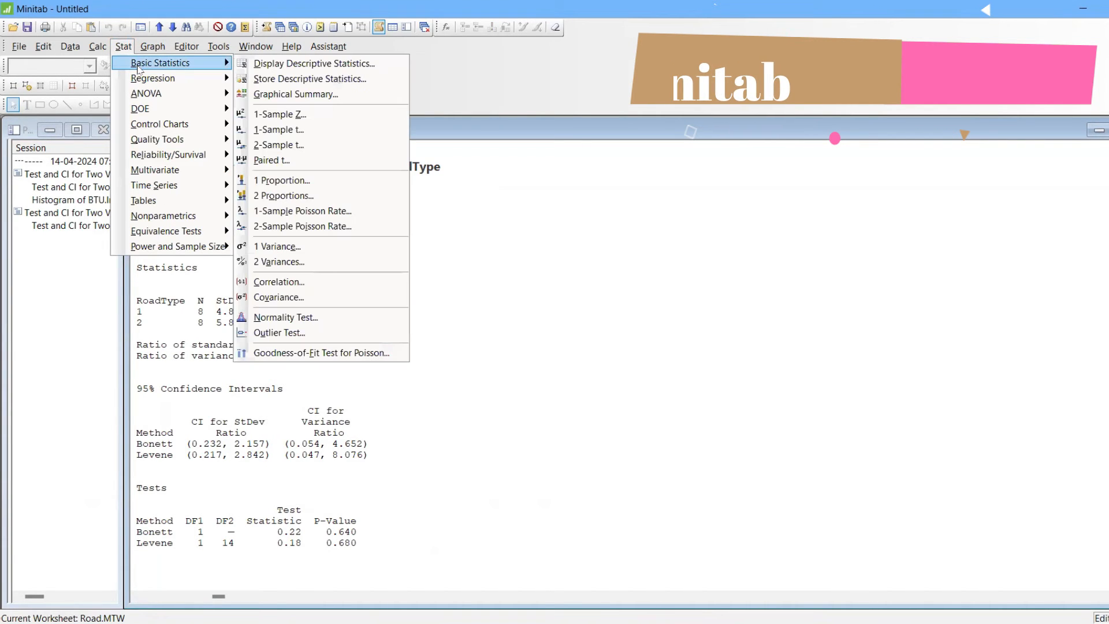
left_click(282, 115)
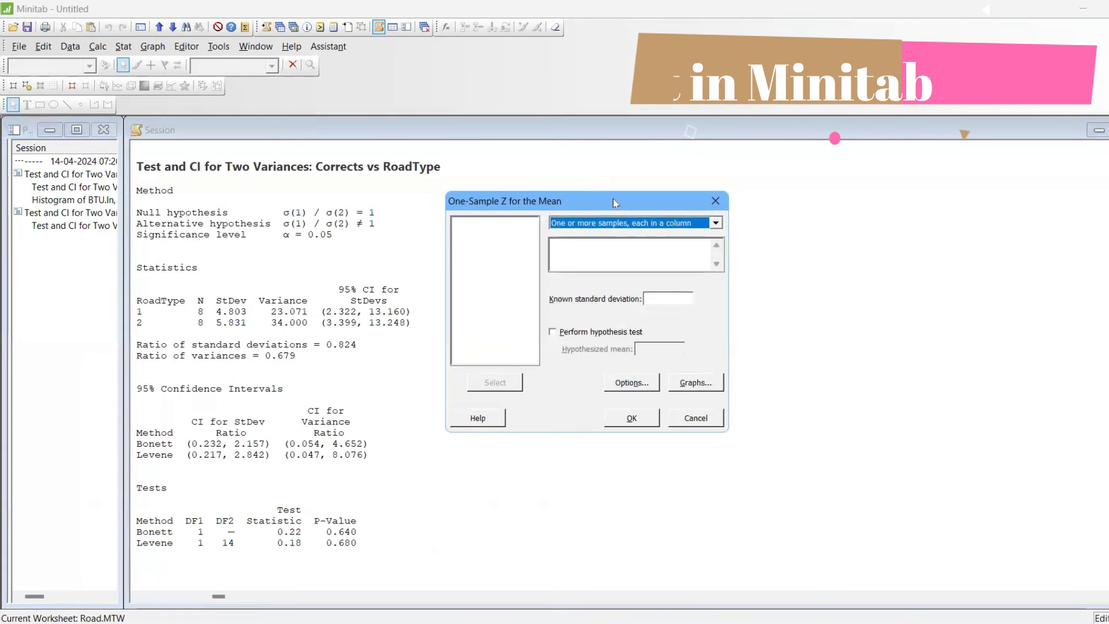
left_click(479, 419)
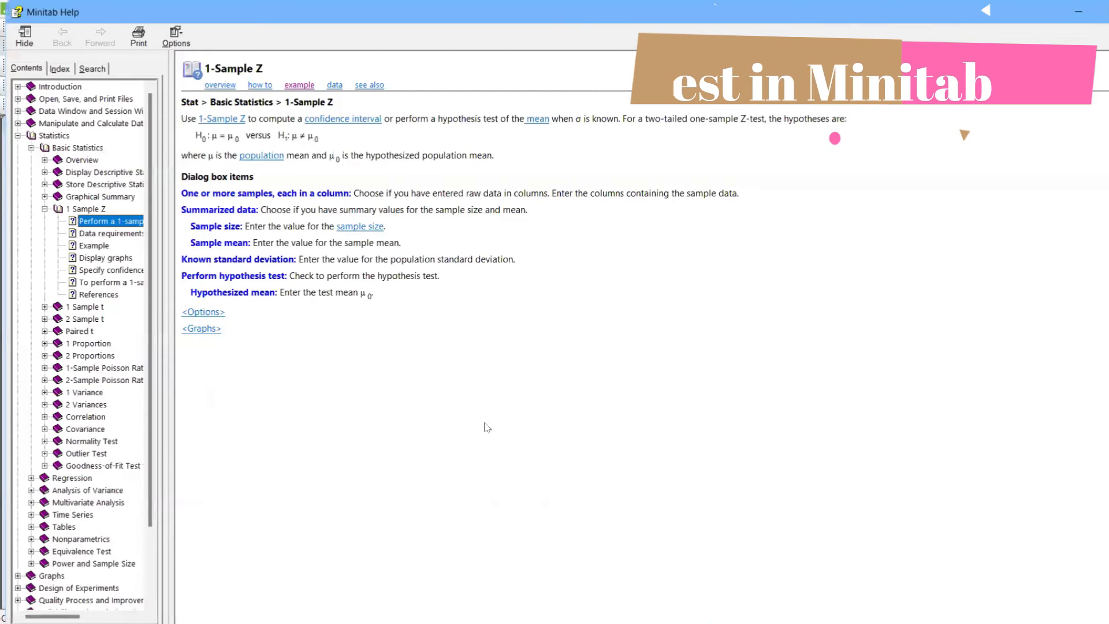
left_click(300, 87)
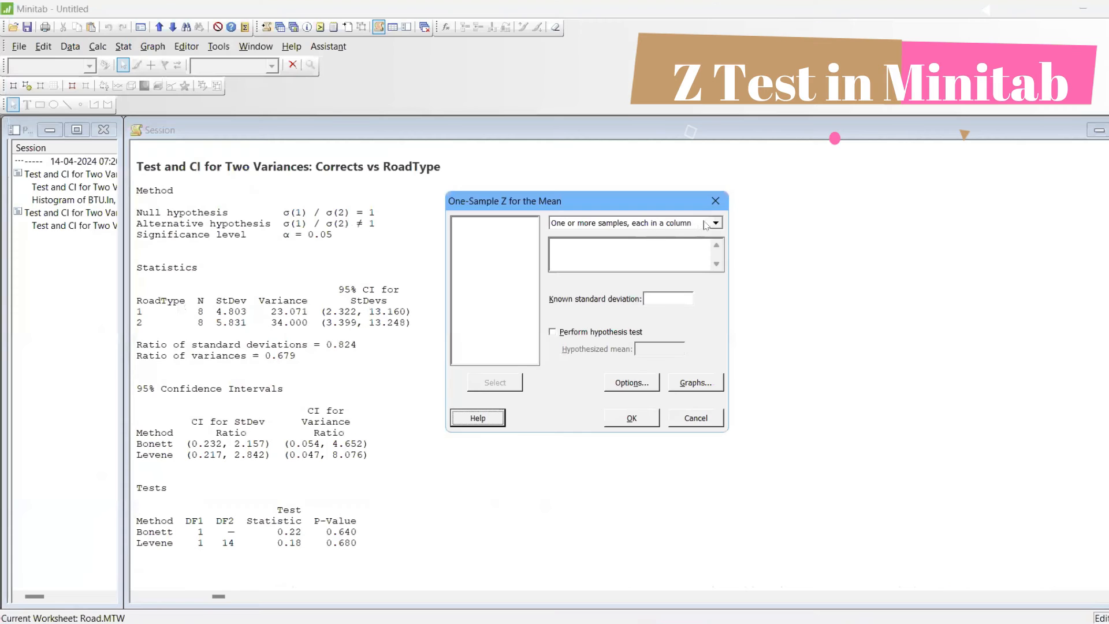
Dismiss the unfinished Z-test setup and open the Exh_stat.MTW worksheet from the Minitab Sample Data folder, maximized
left_click(715, 201)
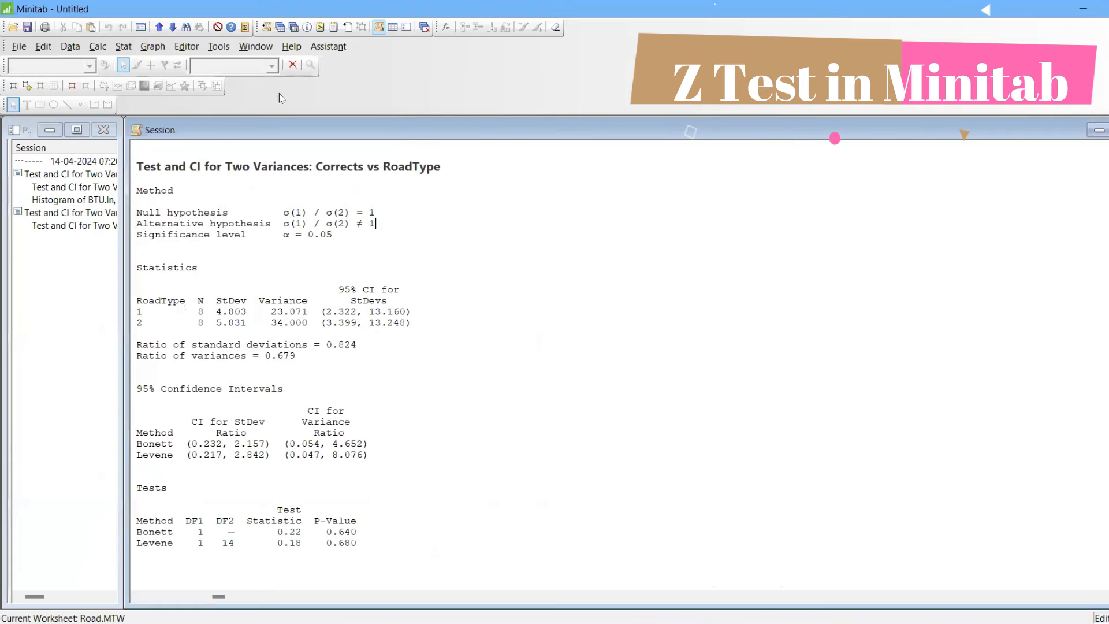
left_click(21, 48)
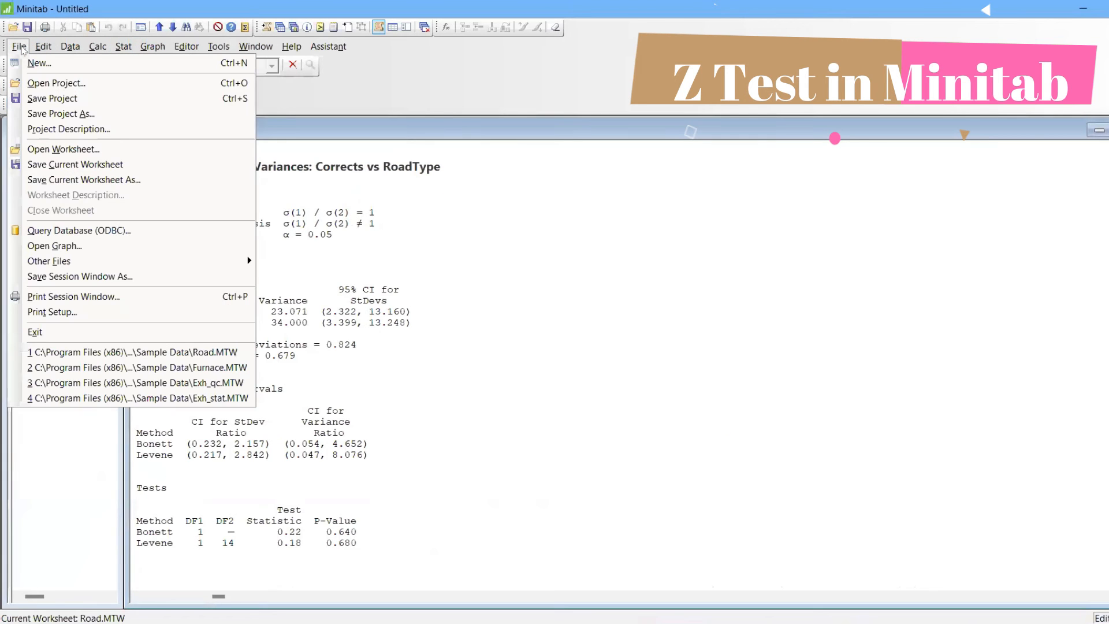
left_click(56, 149)
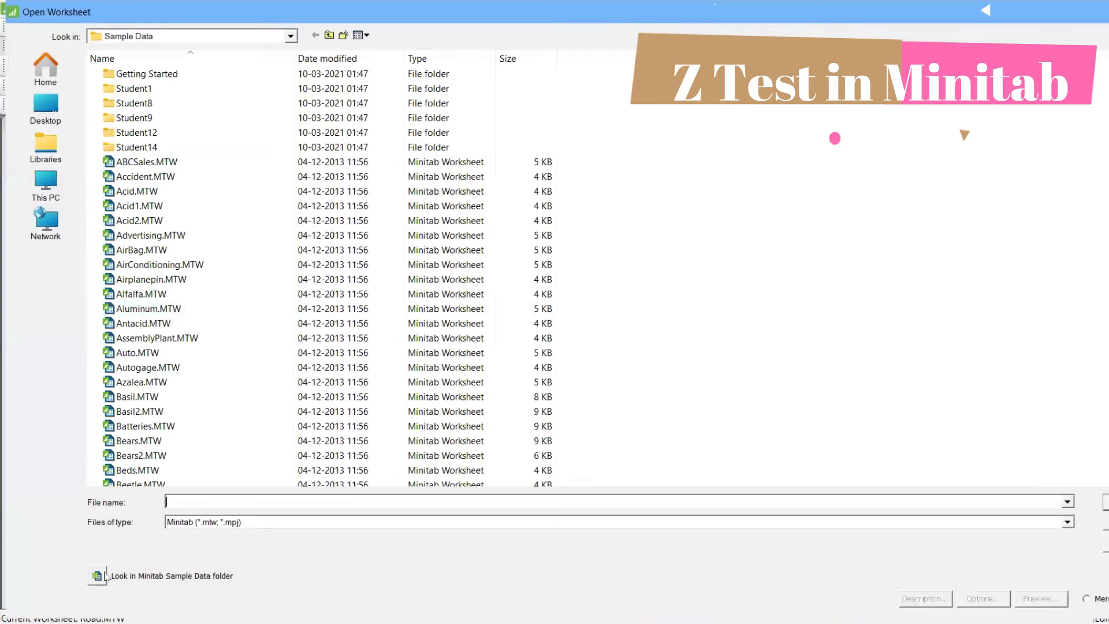
left_click(106, 577)
type("EXH")
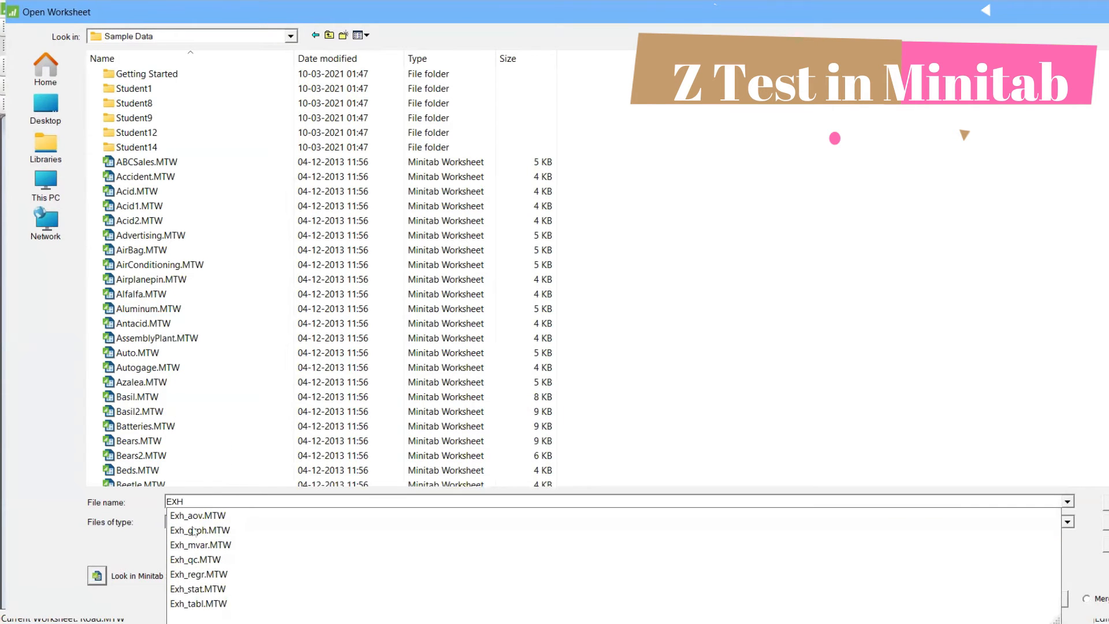
left_click(248, 588)
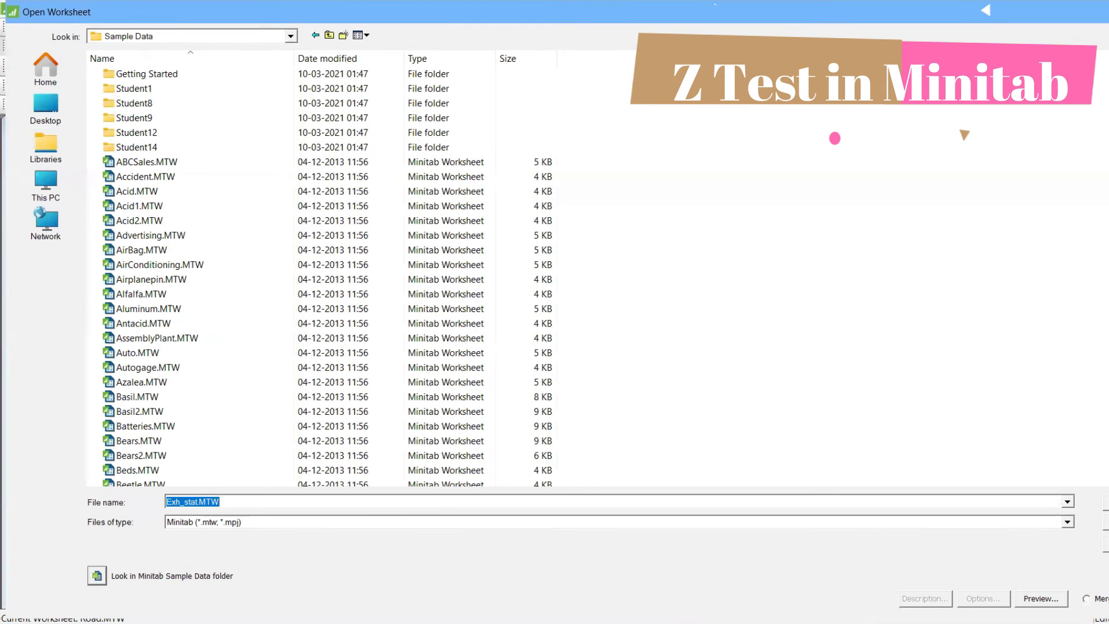
key("Return")
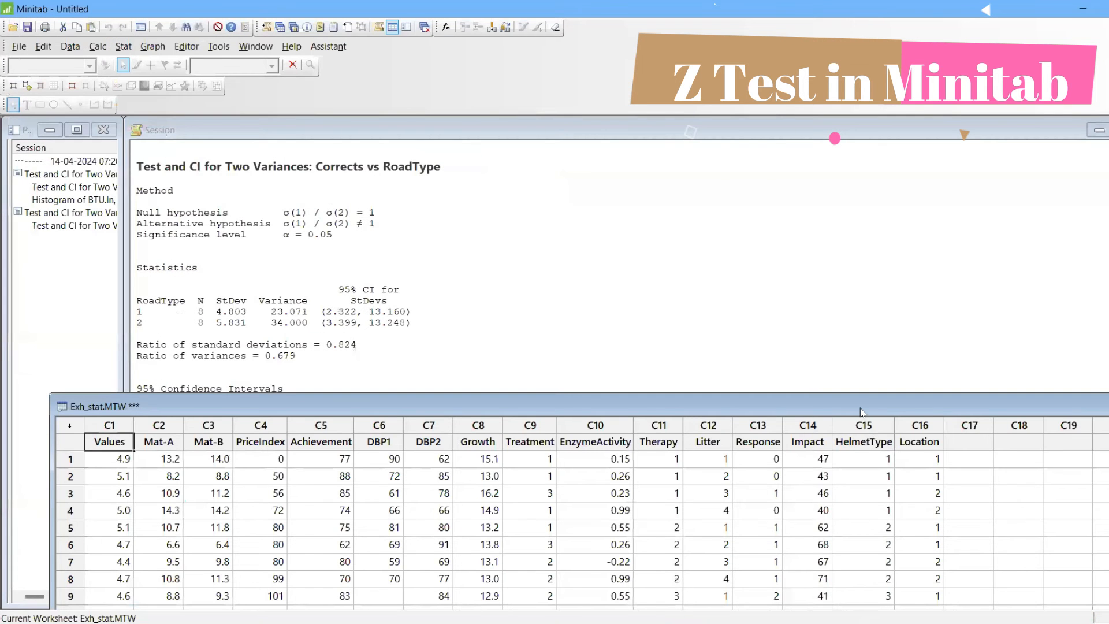
double_click(860, 407)
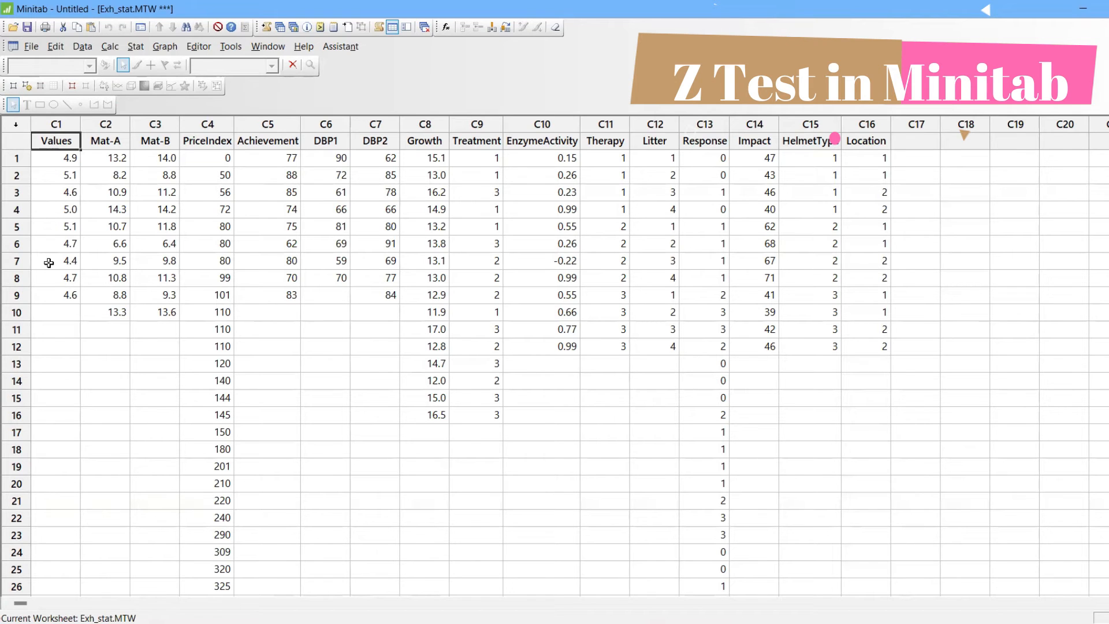
Start a 1-Sample Z test for one or more samples, each in a column, with Values as the sample
left_click(136, 47)
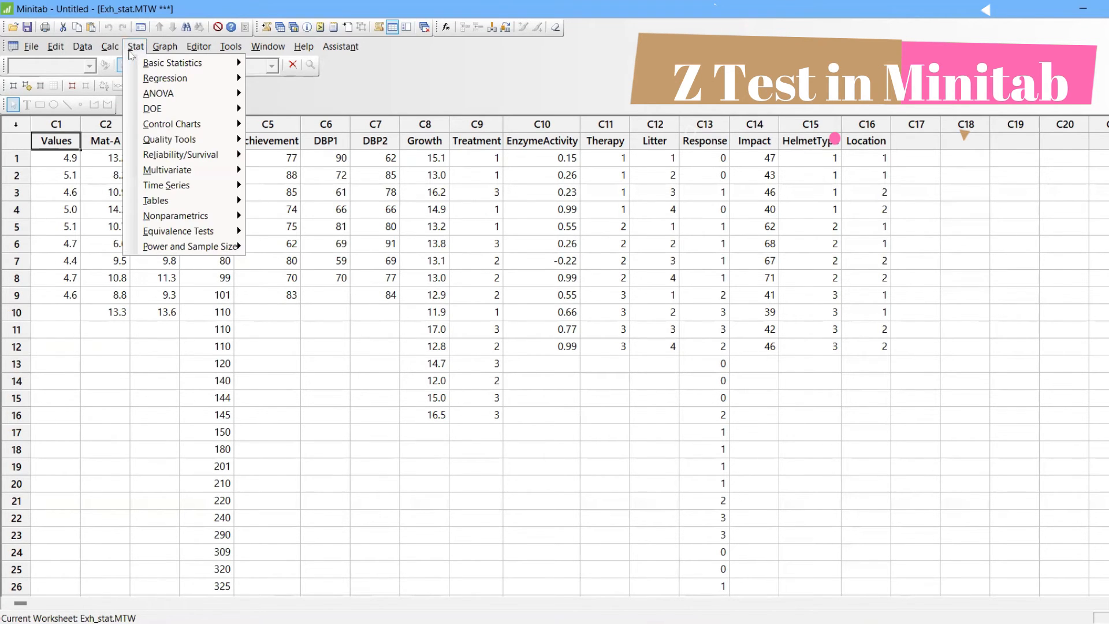
mouse_move(145, 63)
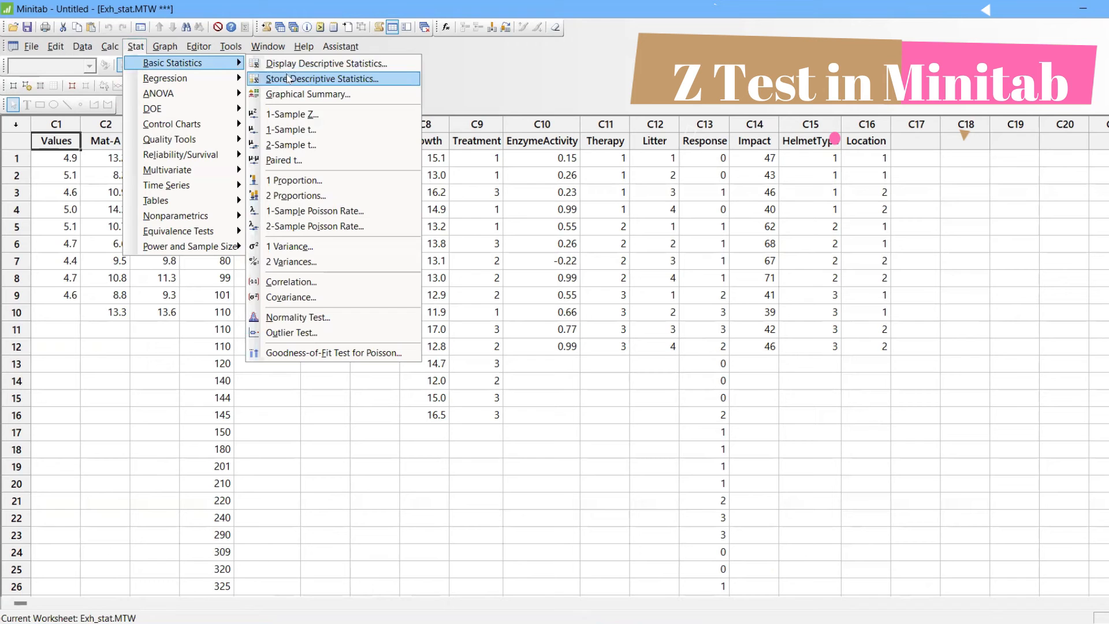
left_click(304, 116)
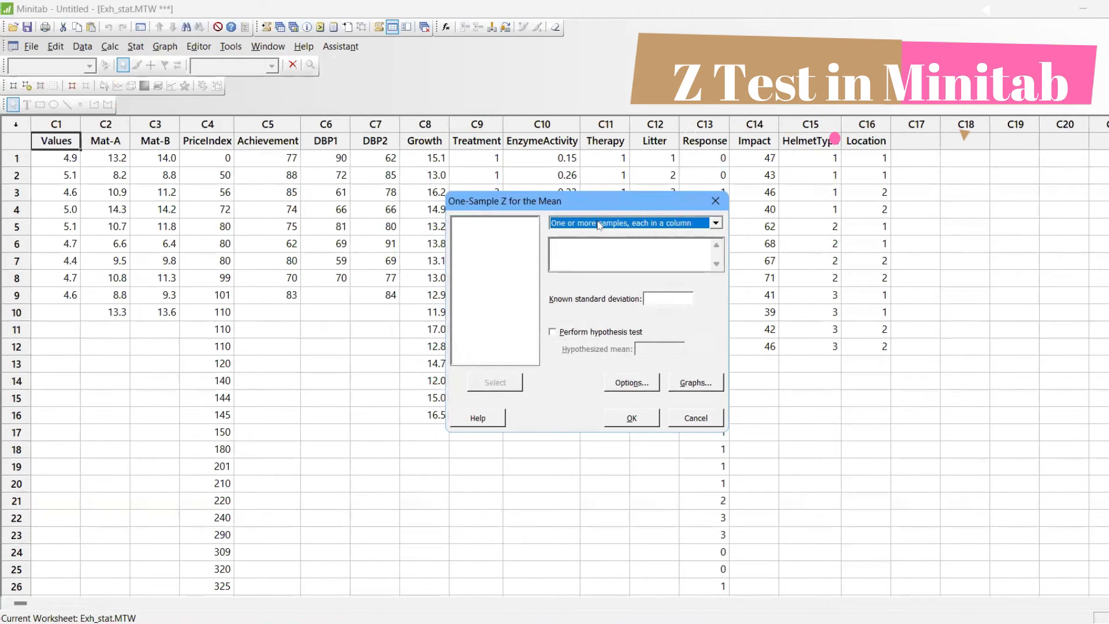
left_click(599, 231)
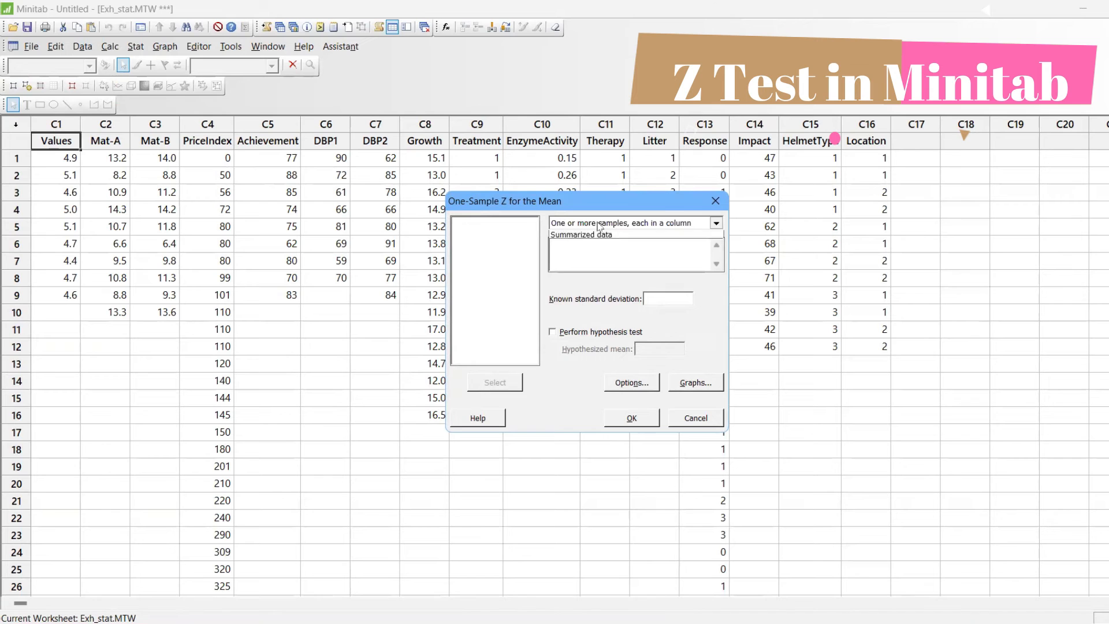
left_click(600, 266)
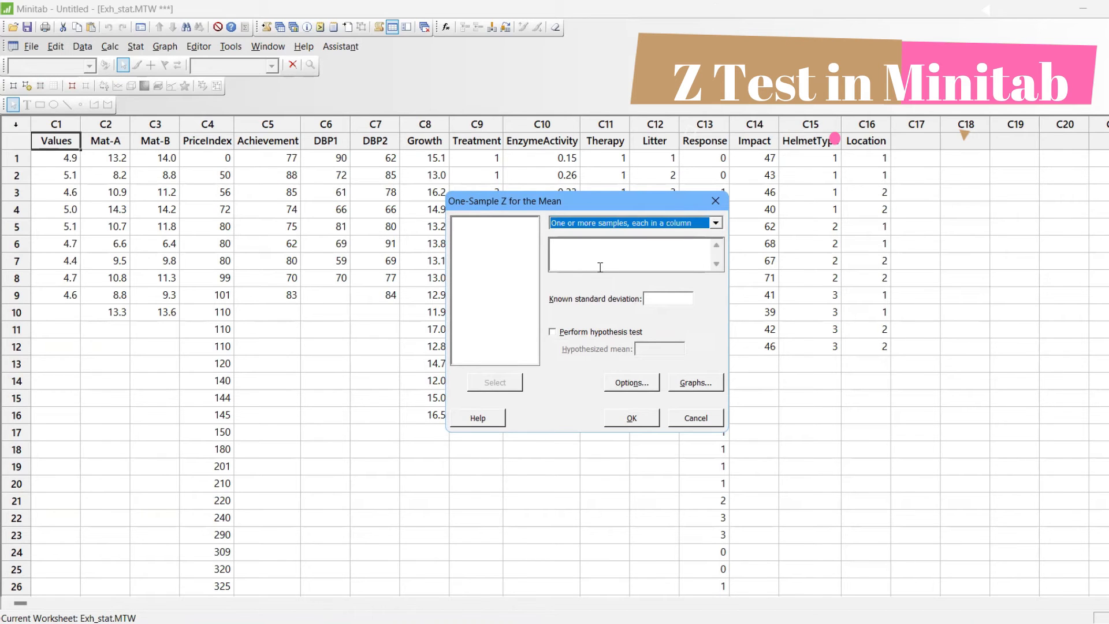
left_click(595, 253)
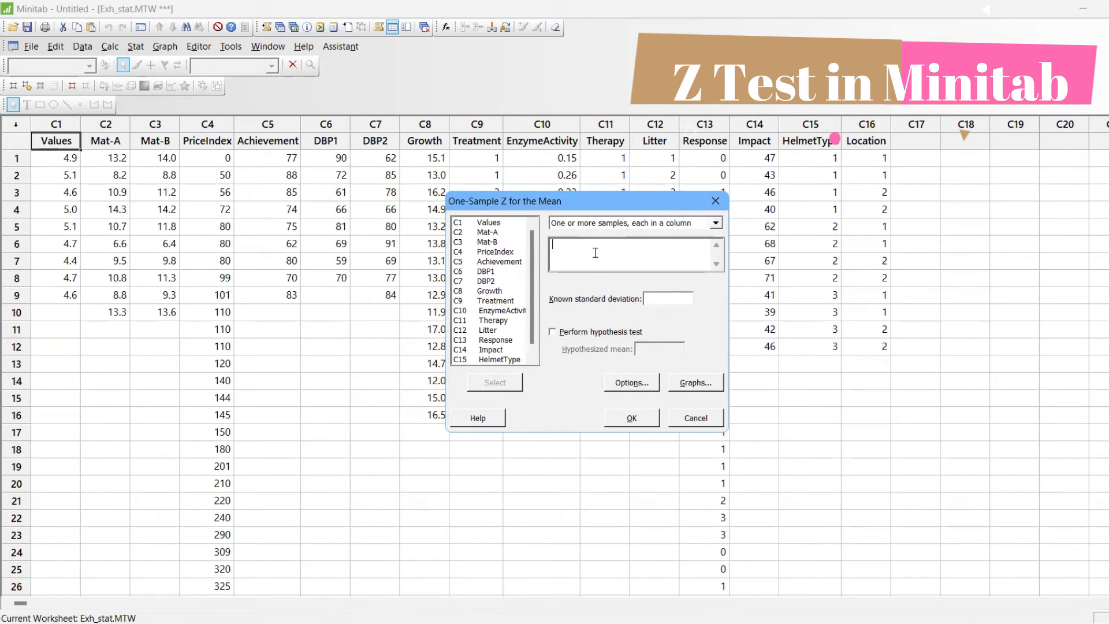
left_click(494, 223)
double_click(494, 223)
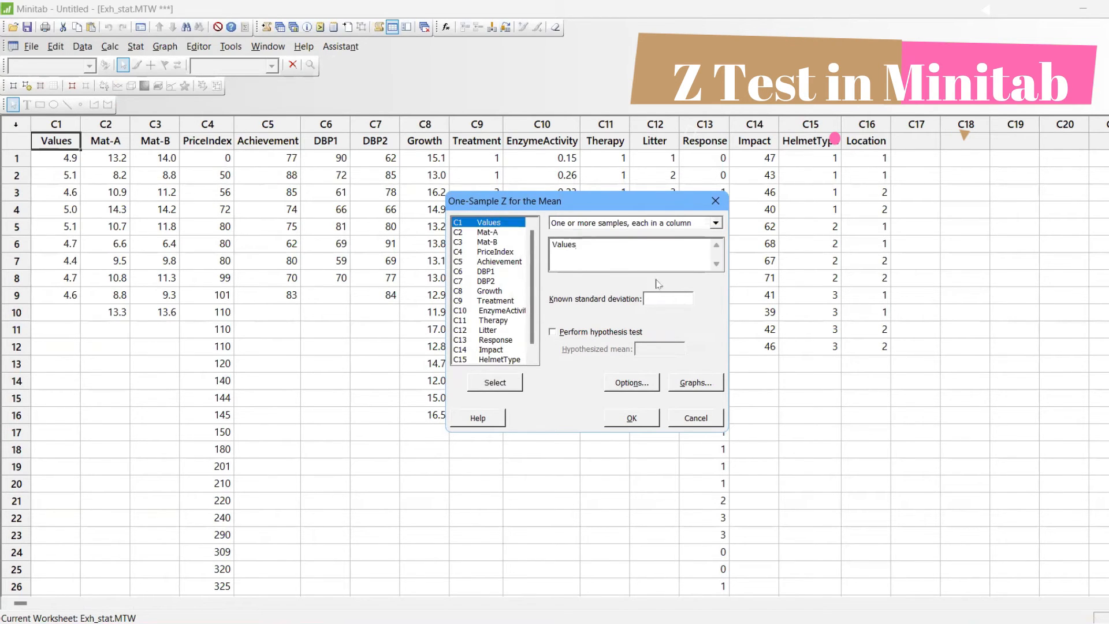
Set the known standard deviation to .2 and the confidence level to 90, leaving the hypothesis test off
left_click(670, 297)
type(".2")
left_click(563, 333)
left_click(564, 332)
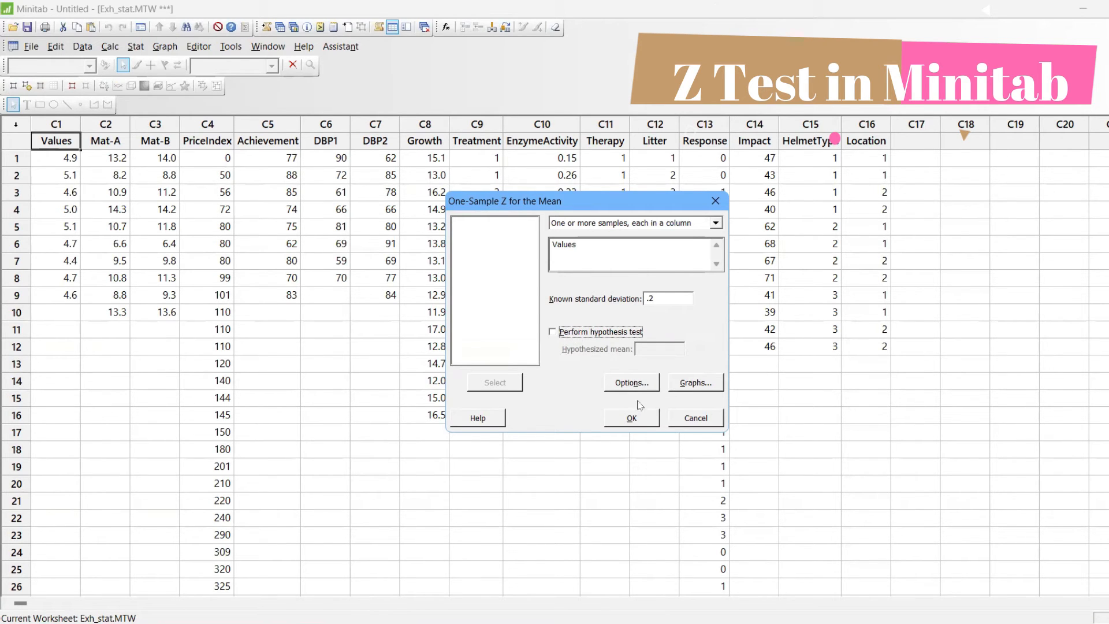
left_click(635, 384)
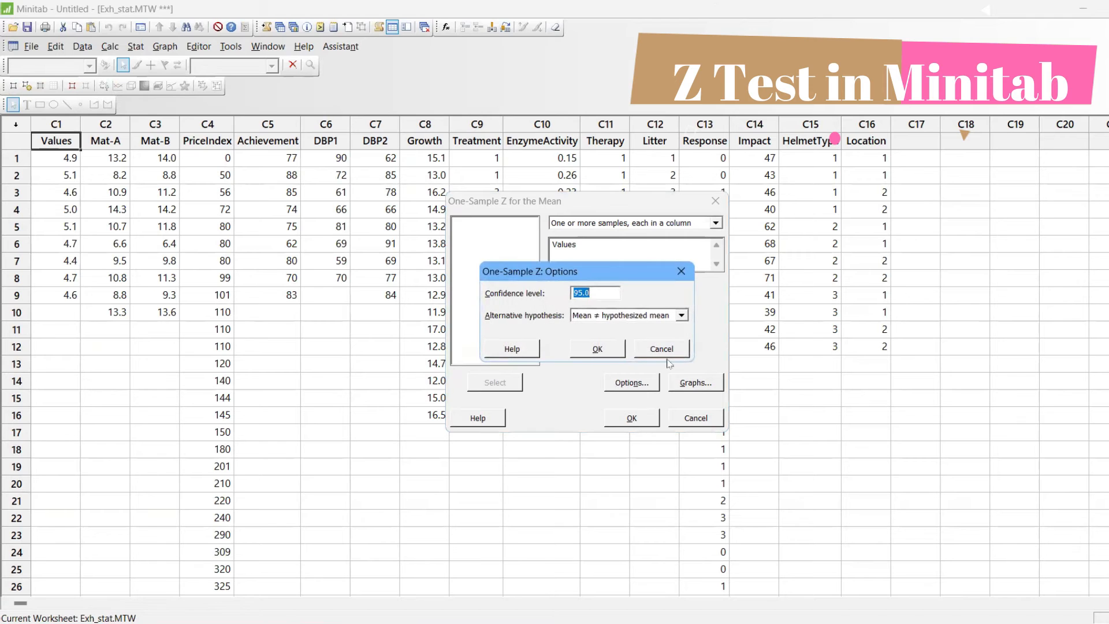
type("90")
left_click(614, 353)
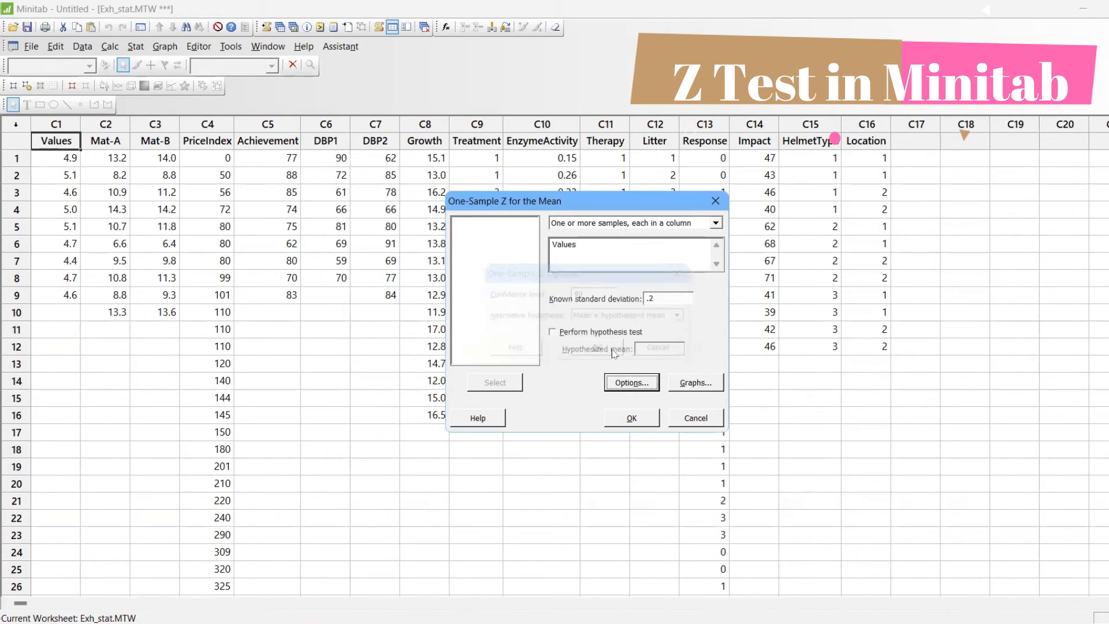
Include a histogram, an individual value plot and a boxplot of the data, and run the 1-Sample Z analysis
left_click(699, 382)
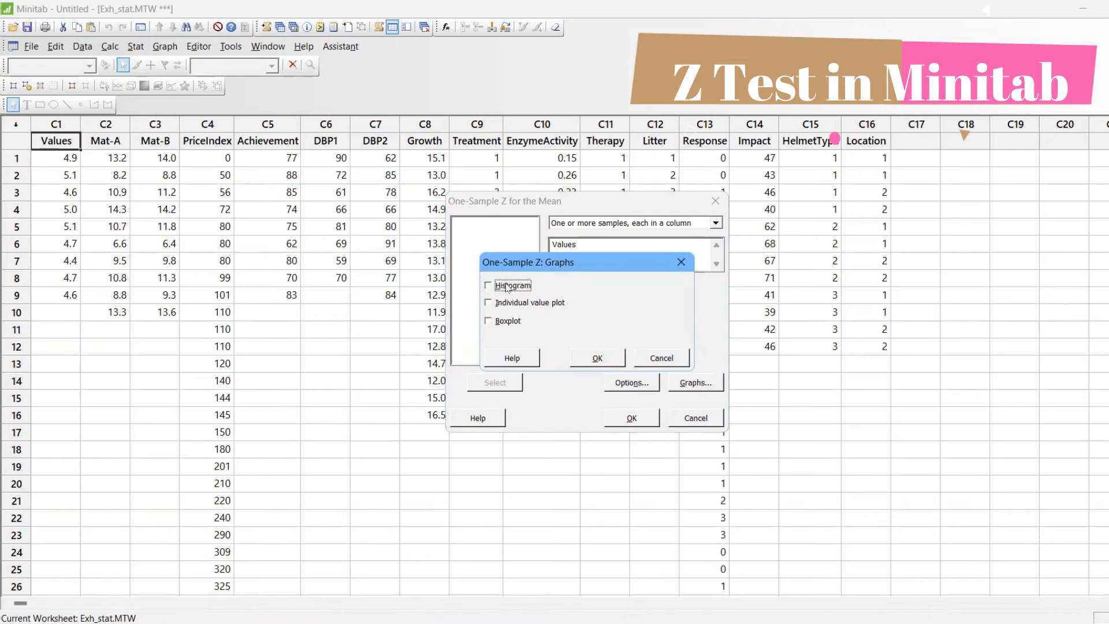
left_click(510, 303)
left_click(515, 322)
left_click(608, 357)
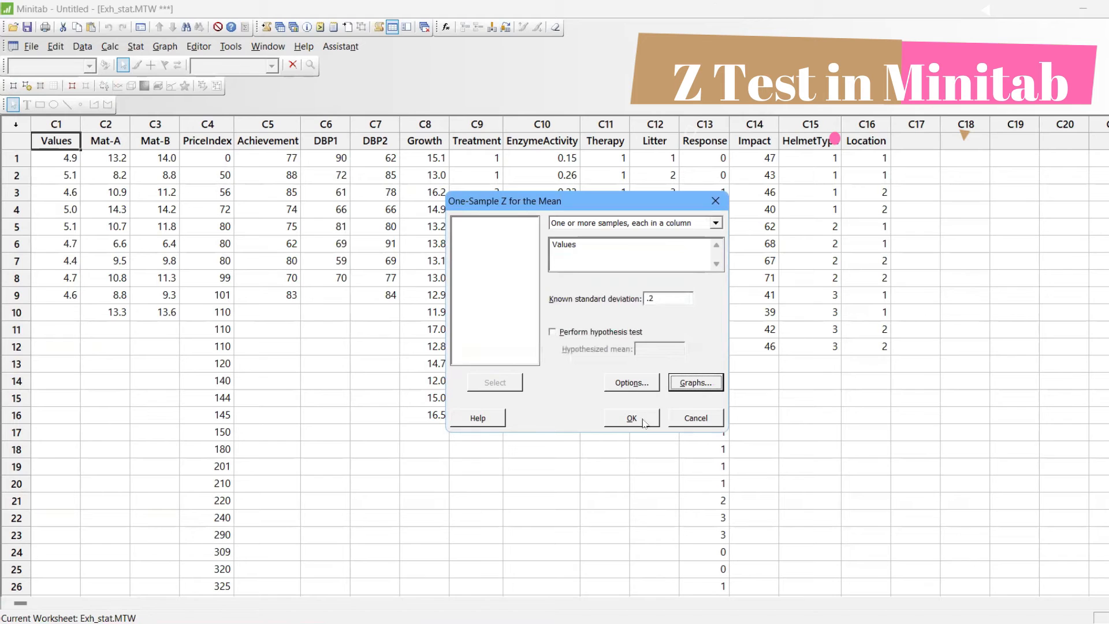
left_click(642, 418)
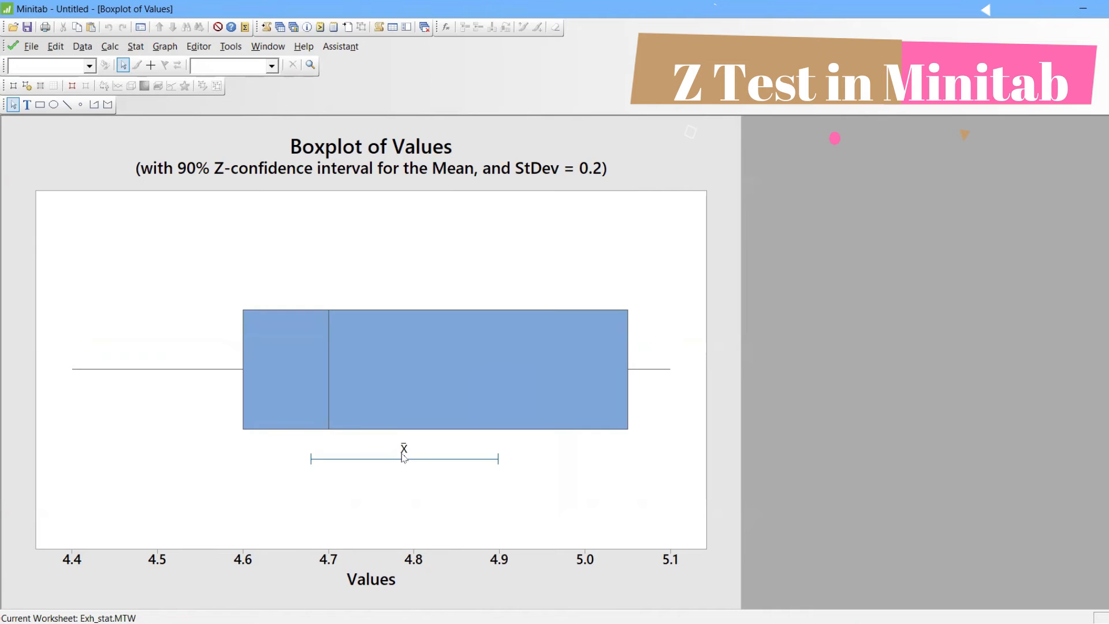
Inspect the boxplot of Values, minimize the graphs and review the One-Sample Z results in the maximized session output
mouse_move(326, 405)
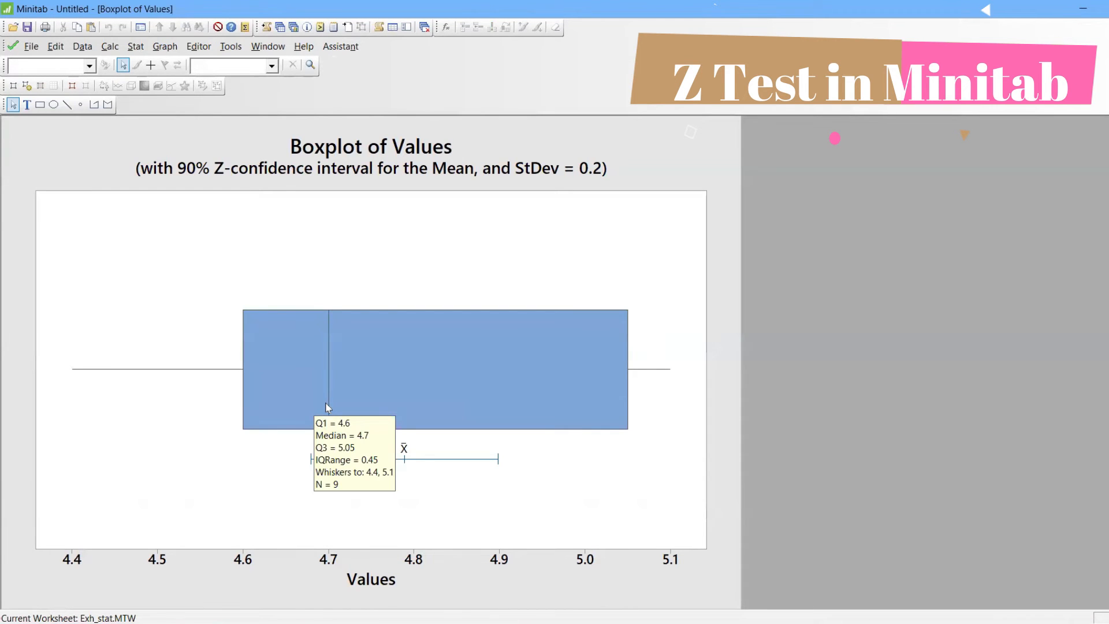
key("ctrl+F4")
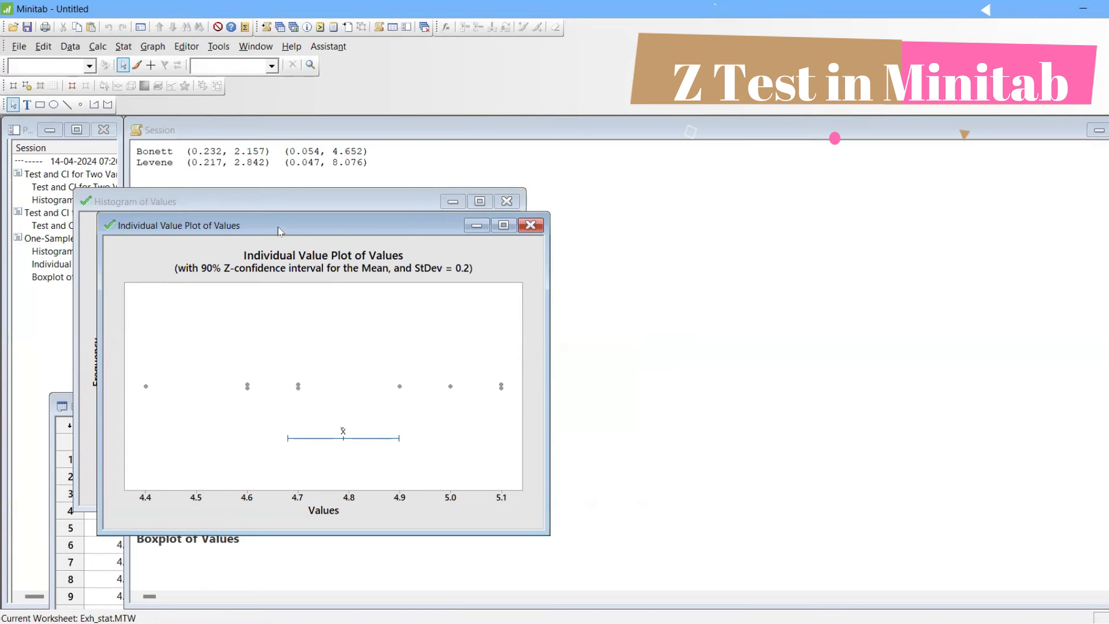
left_click(477, 225)
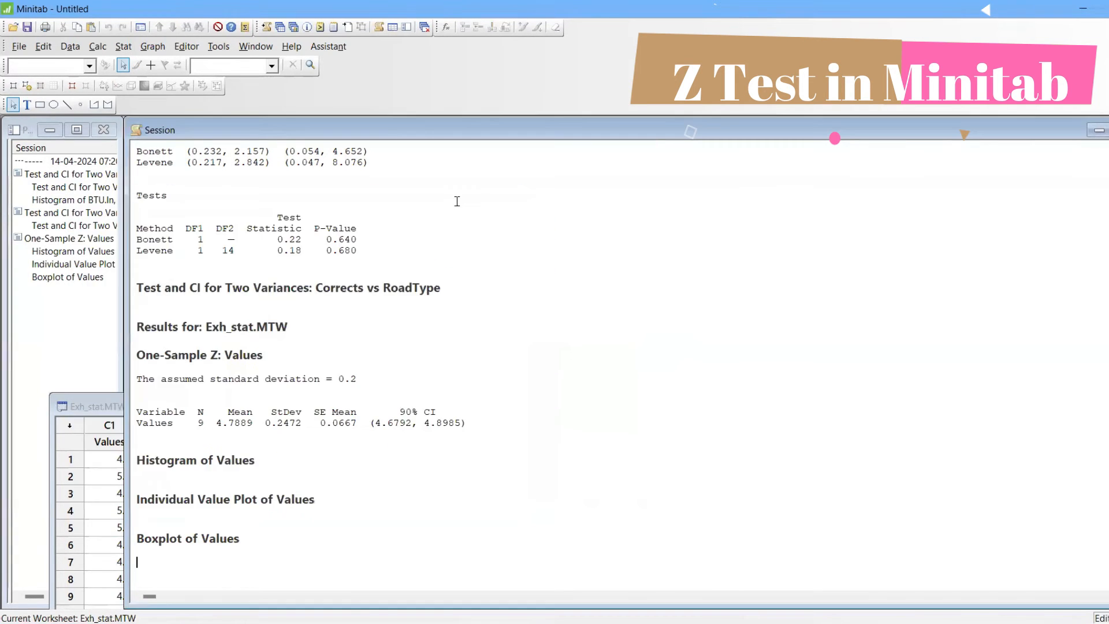
left_click(452, 201)
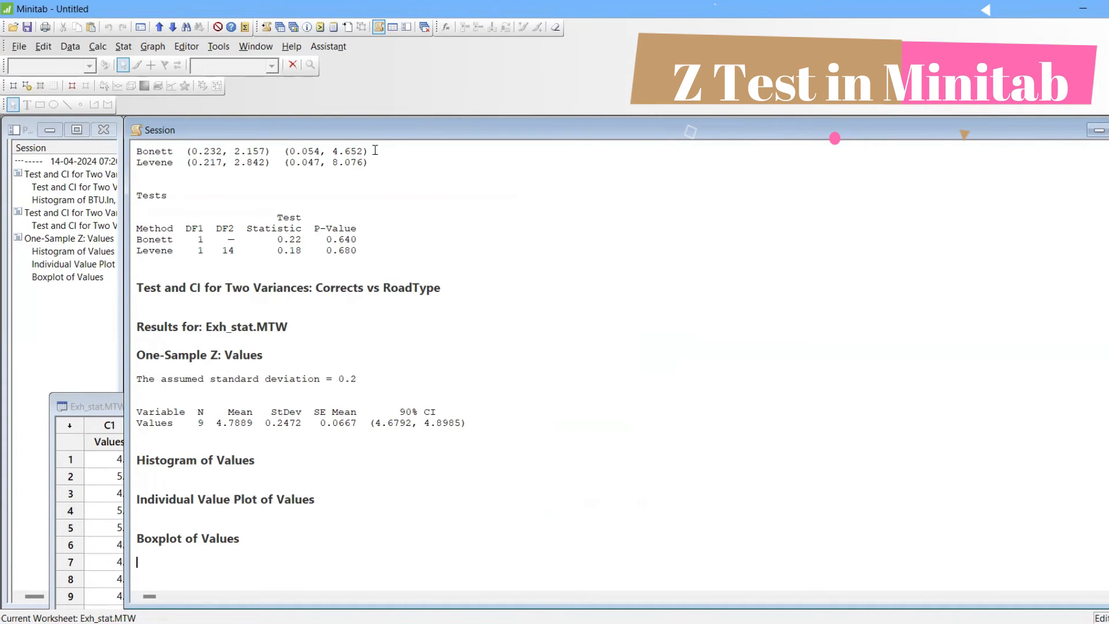
double_click(372, 129)
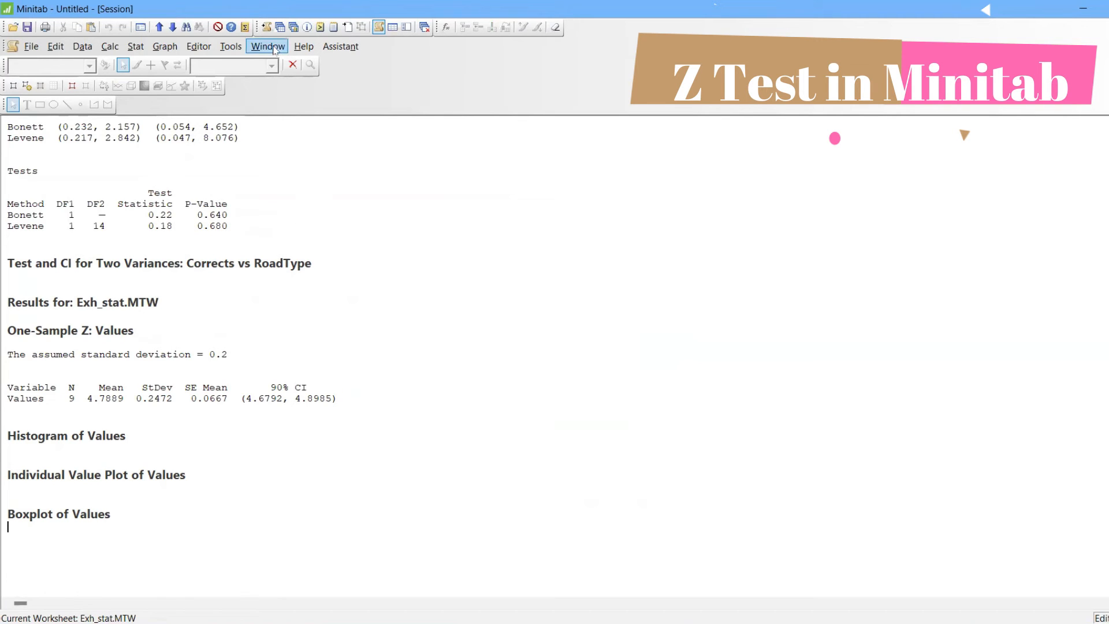
Show the project's graphs and examine the median and the mean's confidence interval on the boxplot of Values
left_click(293, 27)
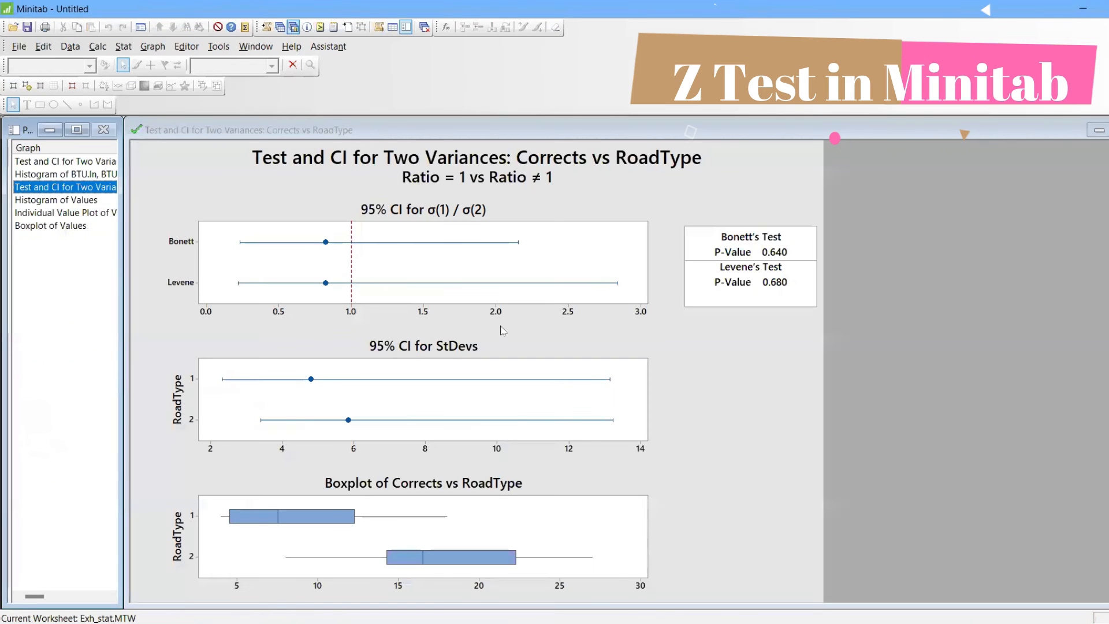
left_click(74, 226)
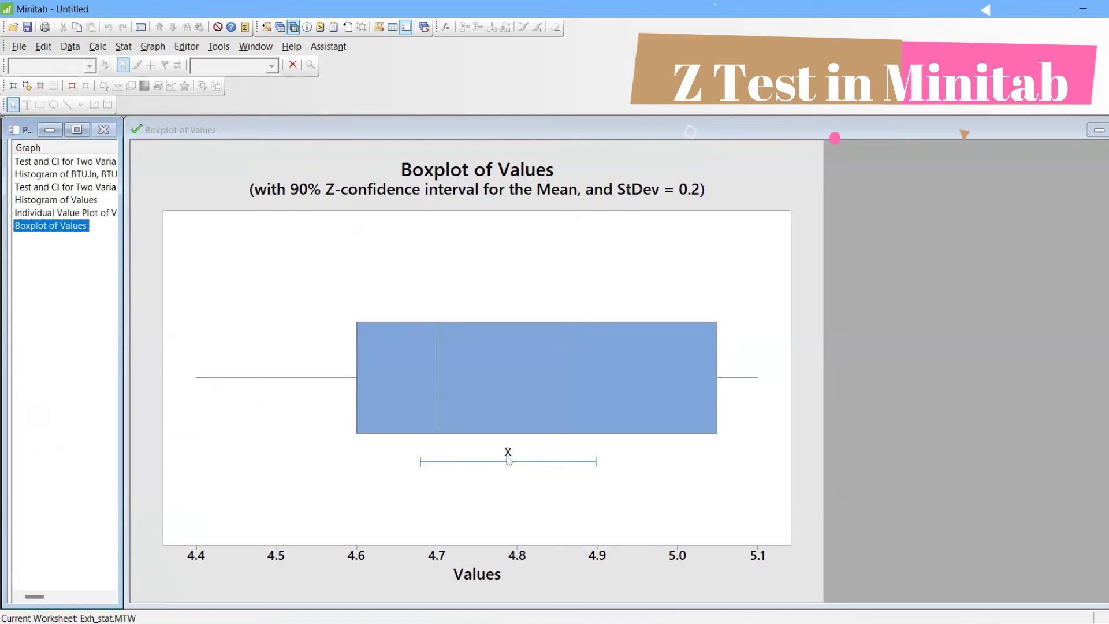
left_click(437, 383)
mouse_move(450, 384)
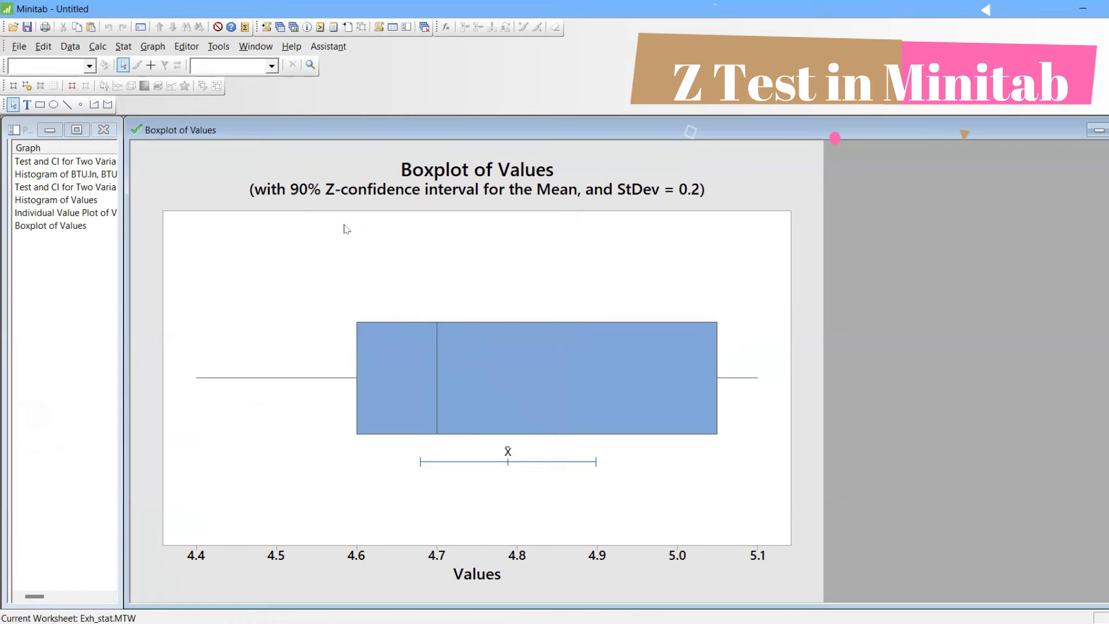
Open the StatGuide topic for the boxplot of Values, read its interpretation and data description, and close it
right_click(800, 169)
left_click(856, 460)
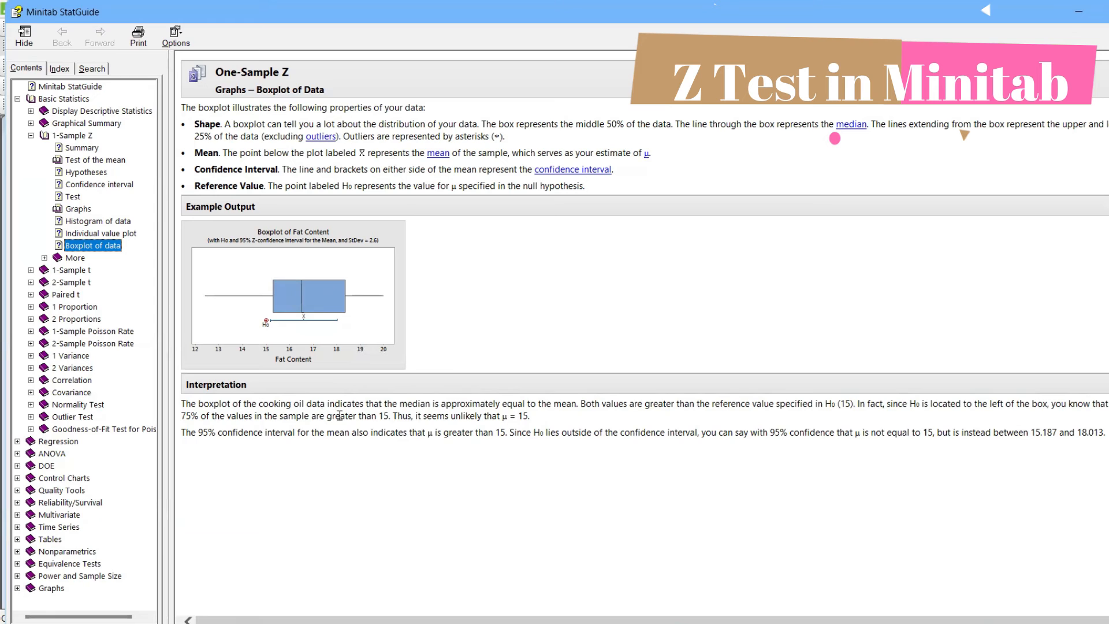
left_click(1107, 207)
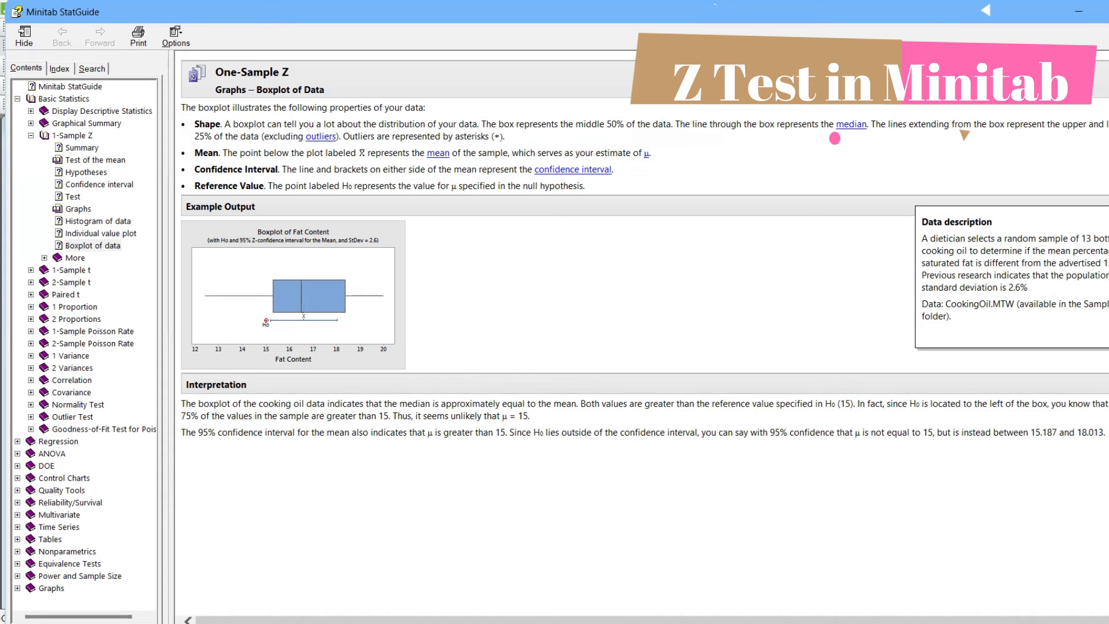
left_click(1107, 11)
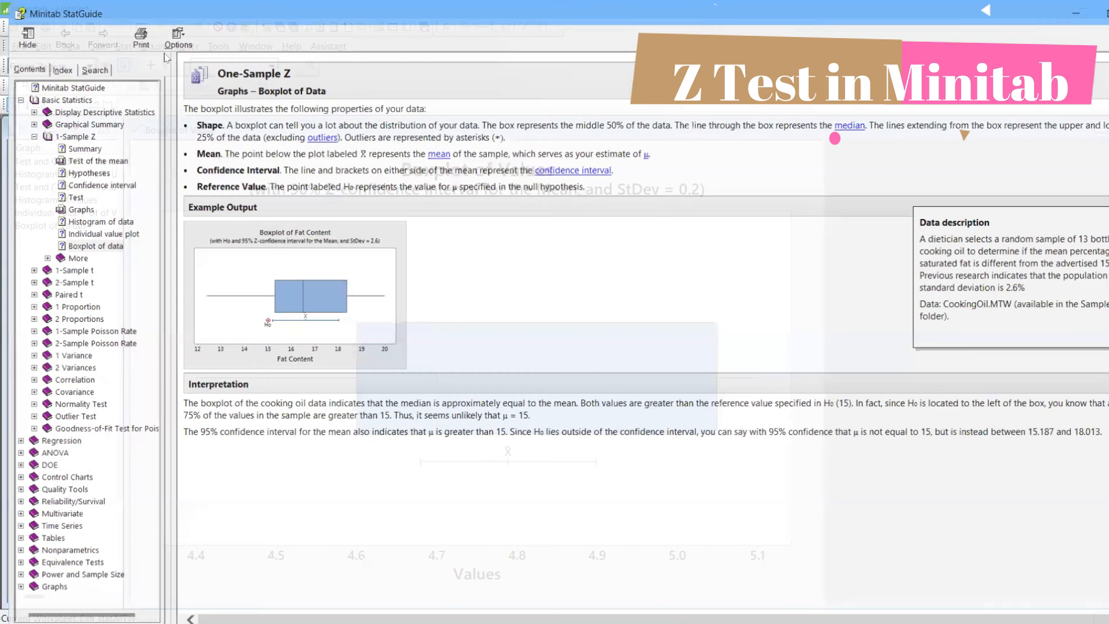
left_click(19, 49)
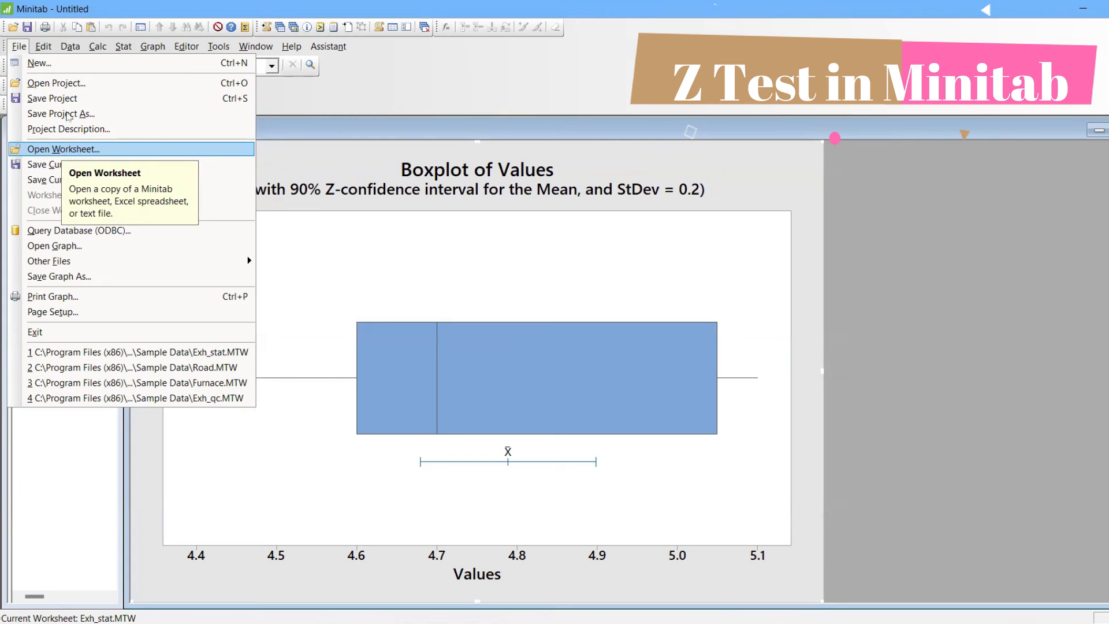
left_click(139, 47)
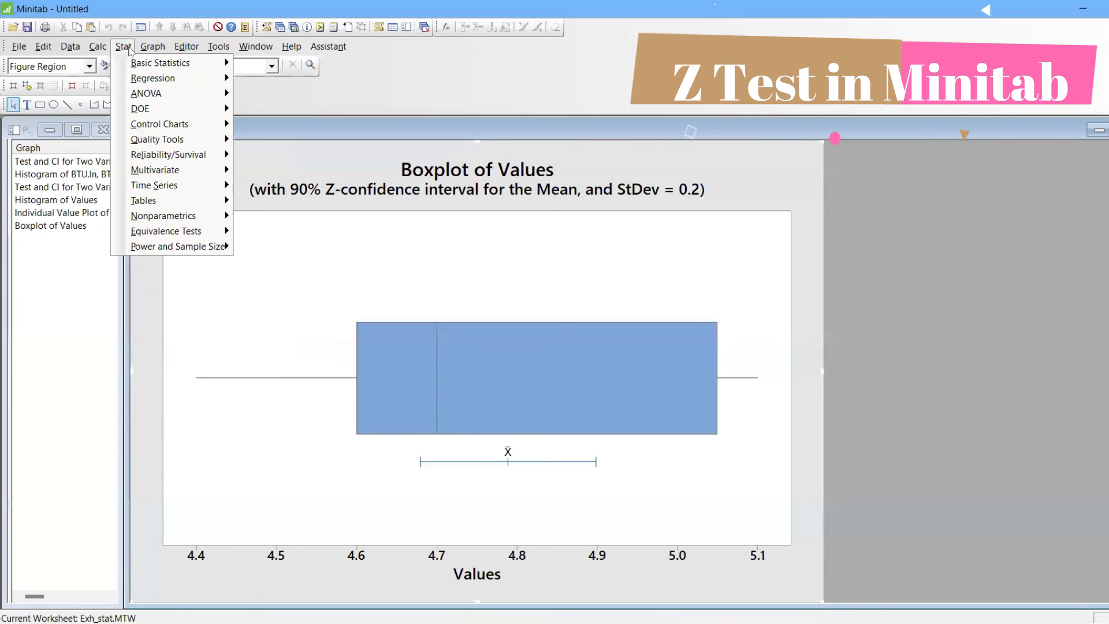
left_click(125, 49)
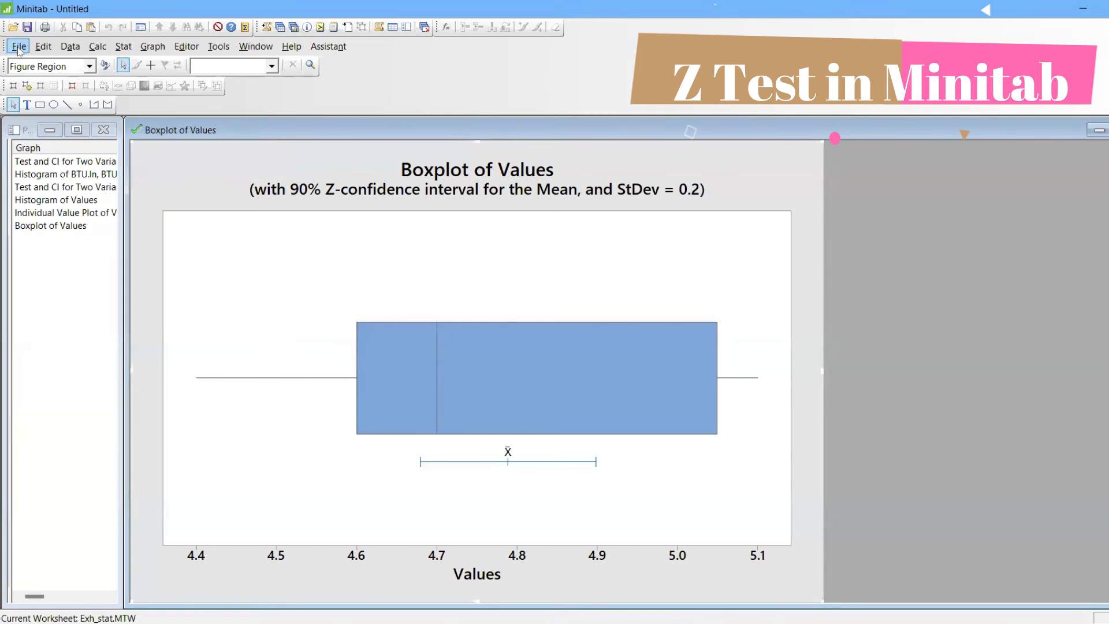
right_click(19, 50)
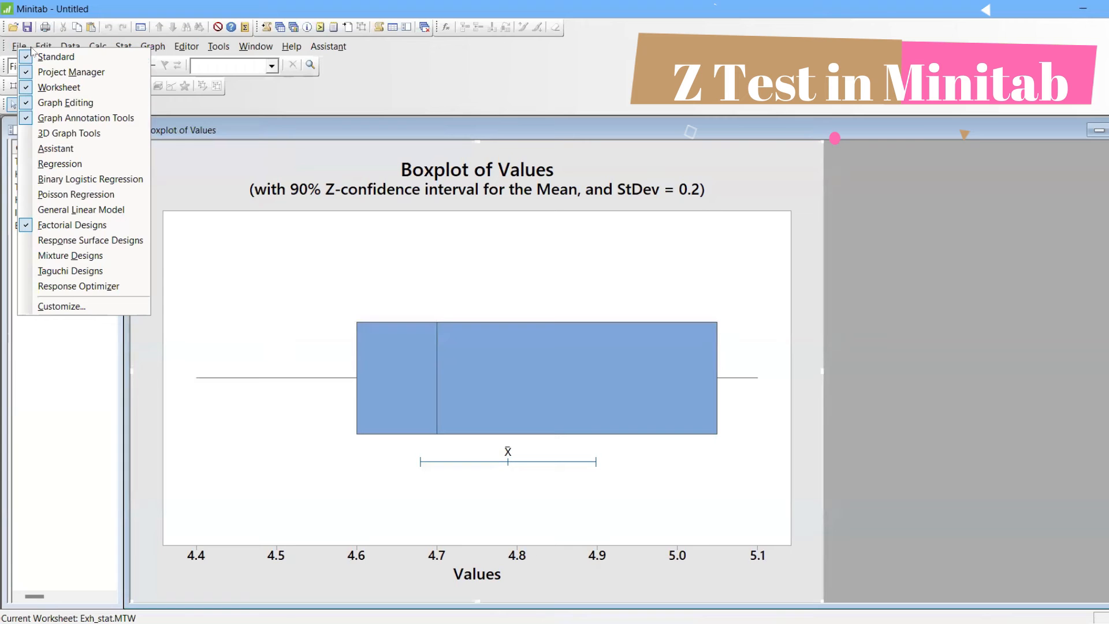
Open the sample data worksheet CookingOil.MTW and maximize its window
key("Escape")
left_click(19, 47)
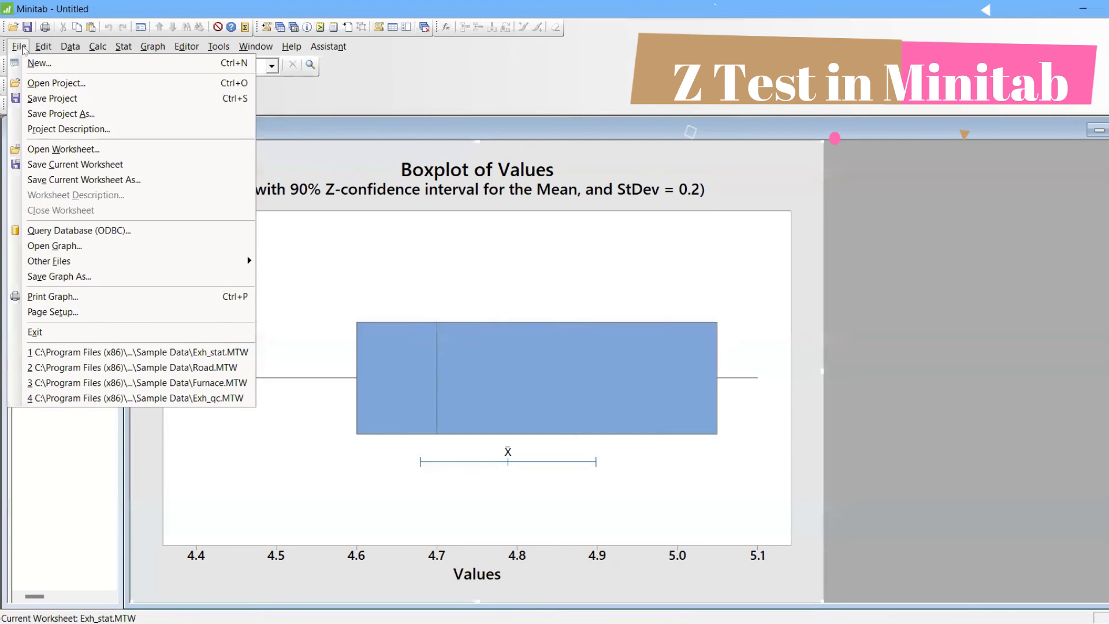
left_click(54, 149)
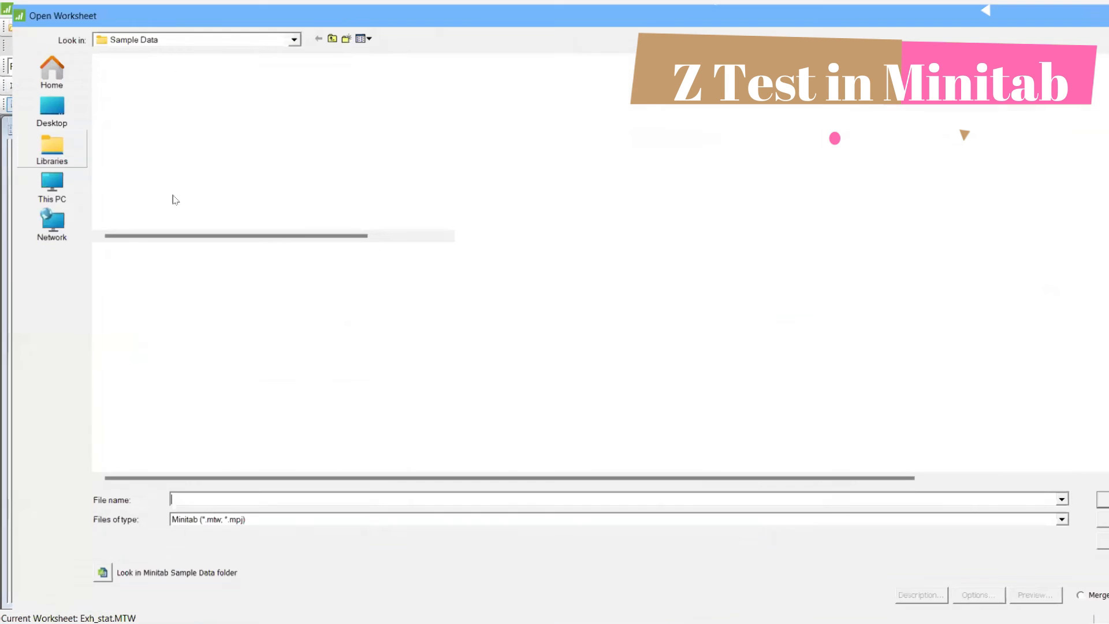
left_click(103, 578)
type("coo")
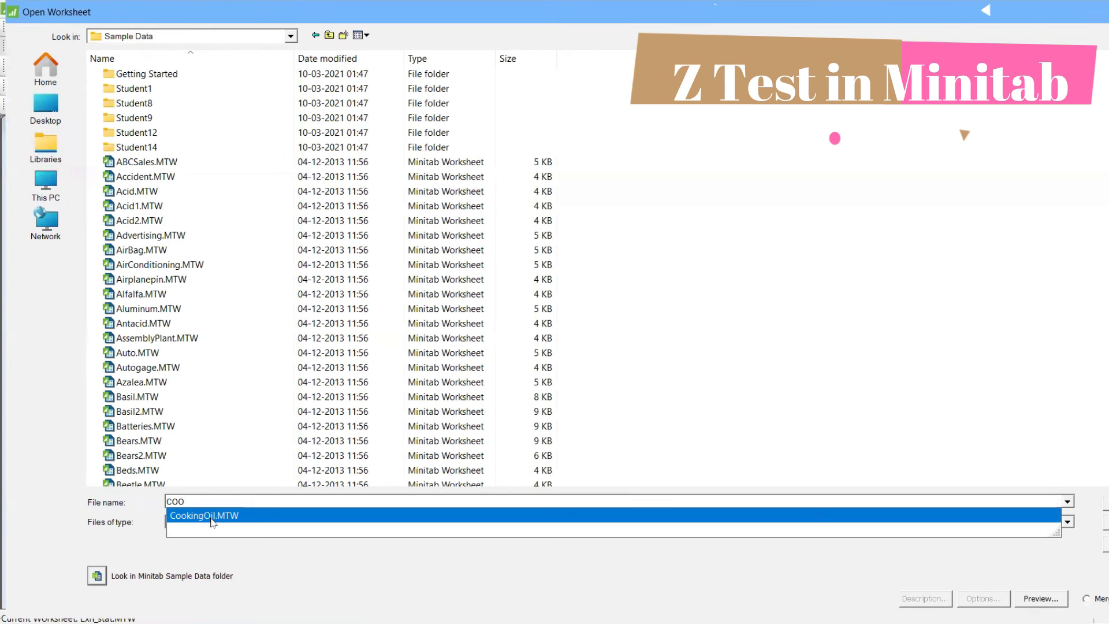
left_click(211, 518)
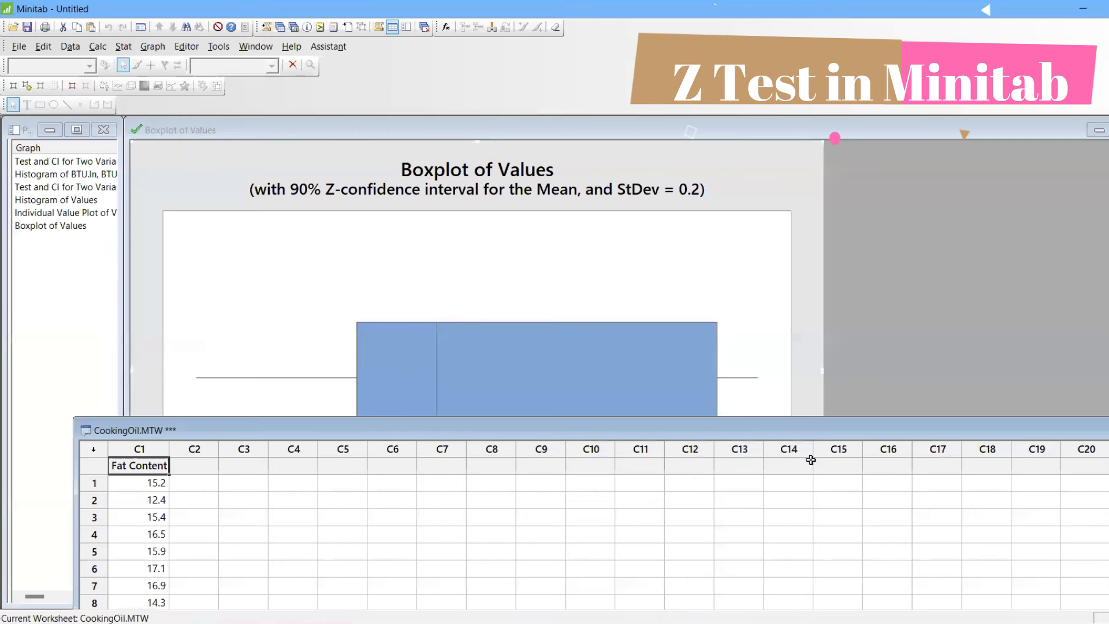
double_click(761, 432)
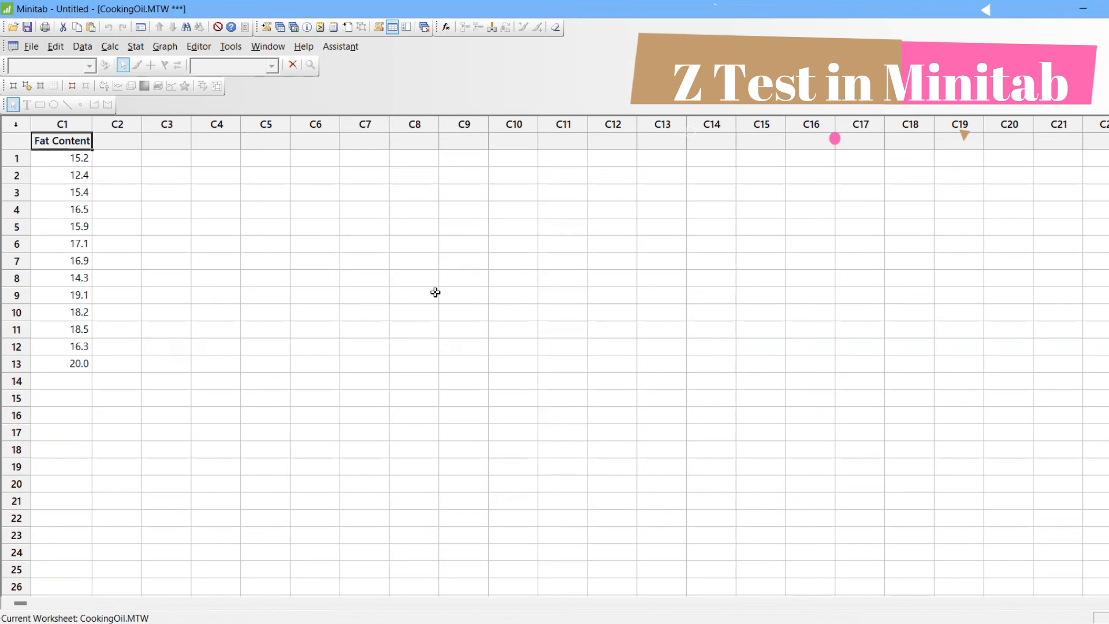
Start a 1-Sample Z analysis for one or more samples in columns, using Fat Content as the sample
left_click(136, 47)
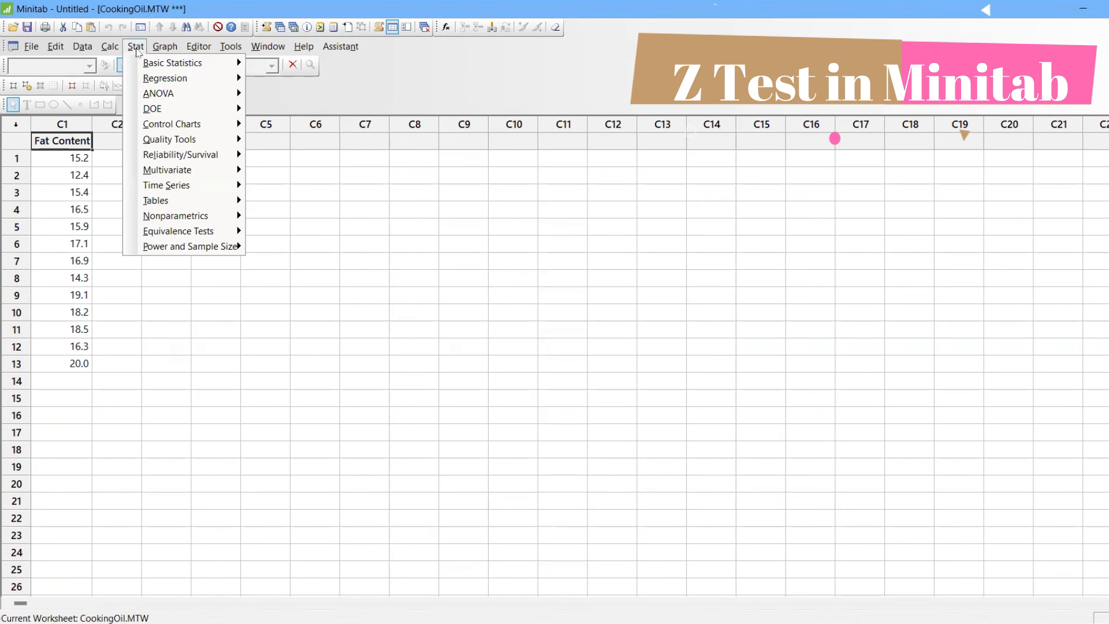
mouse_move(162, 64)
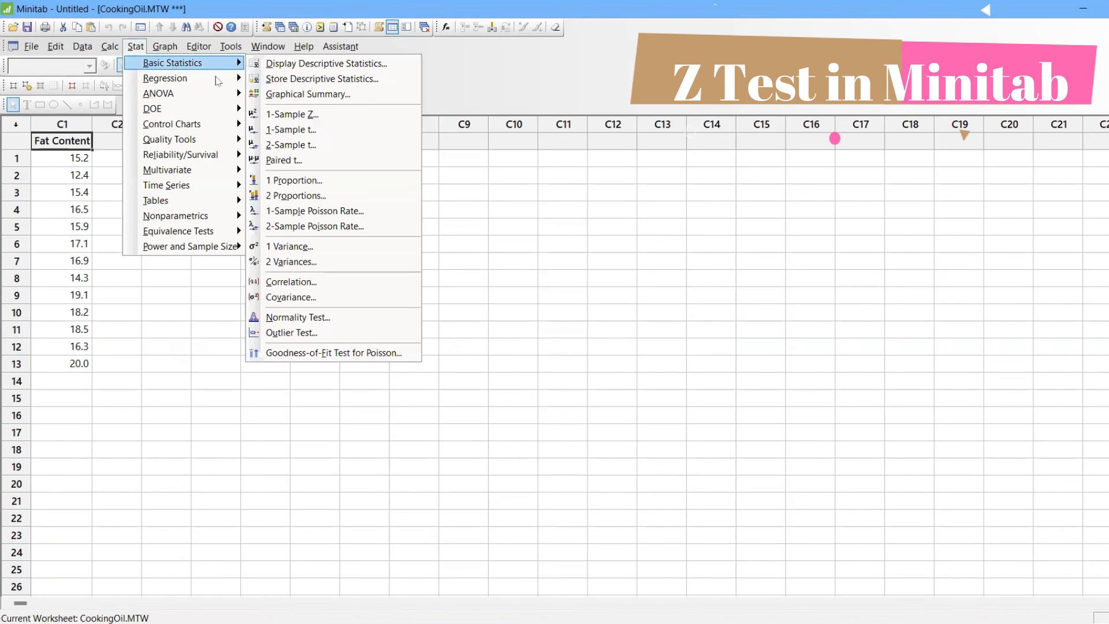
left_click(299, 115)
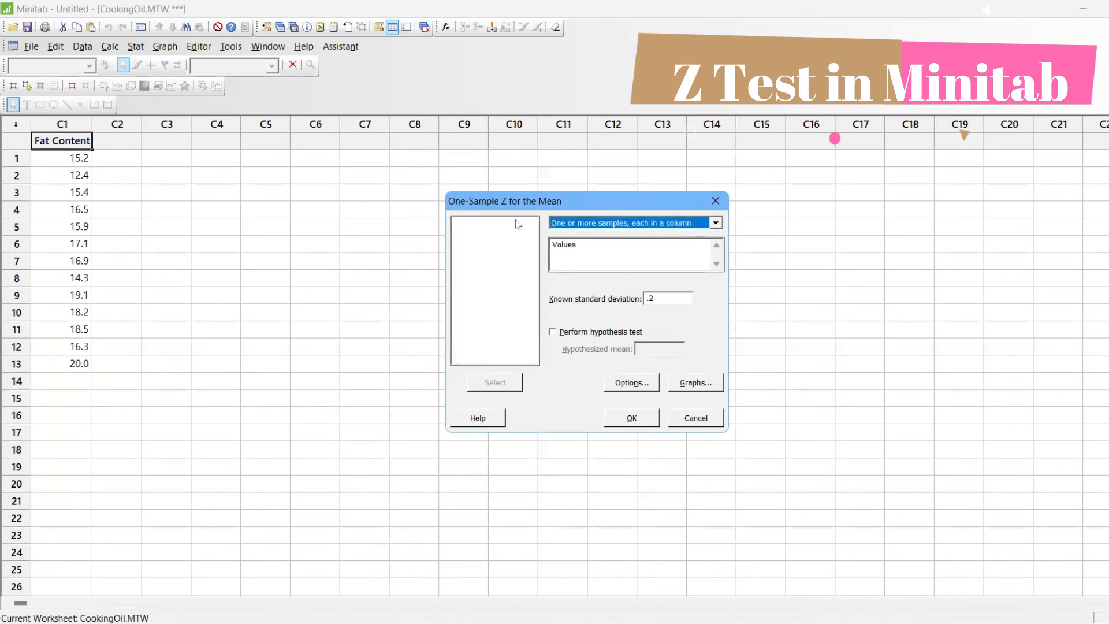
left_click(596, 249)
left_click(513, 223)
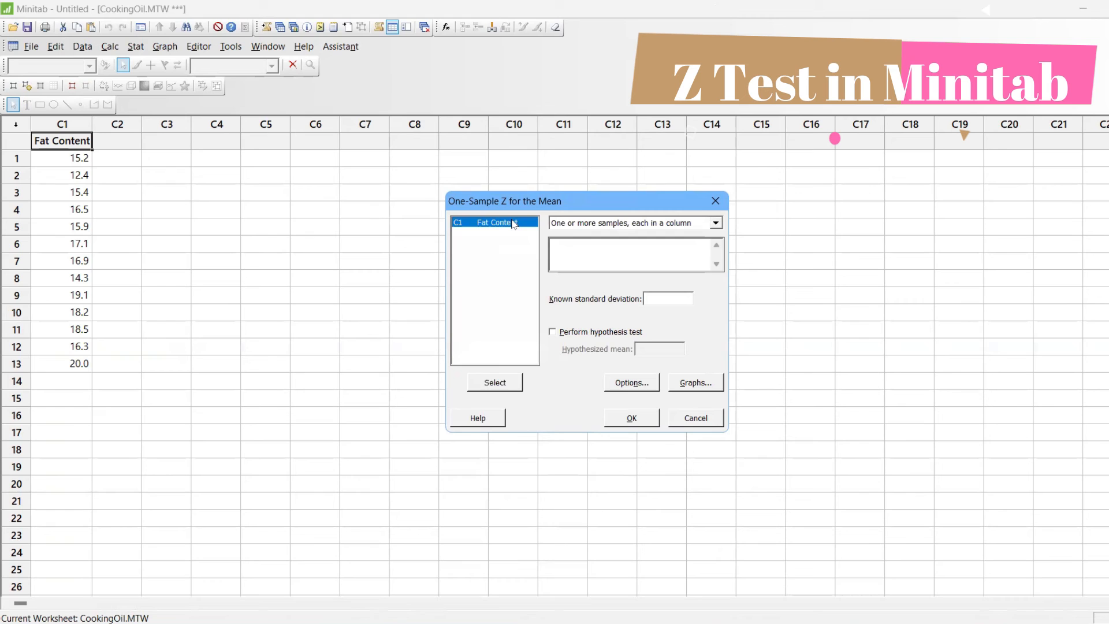
double_click(513, 223)
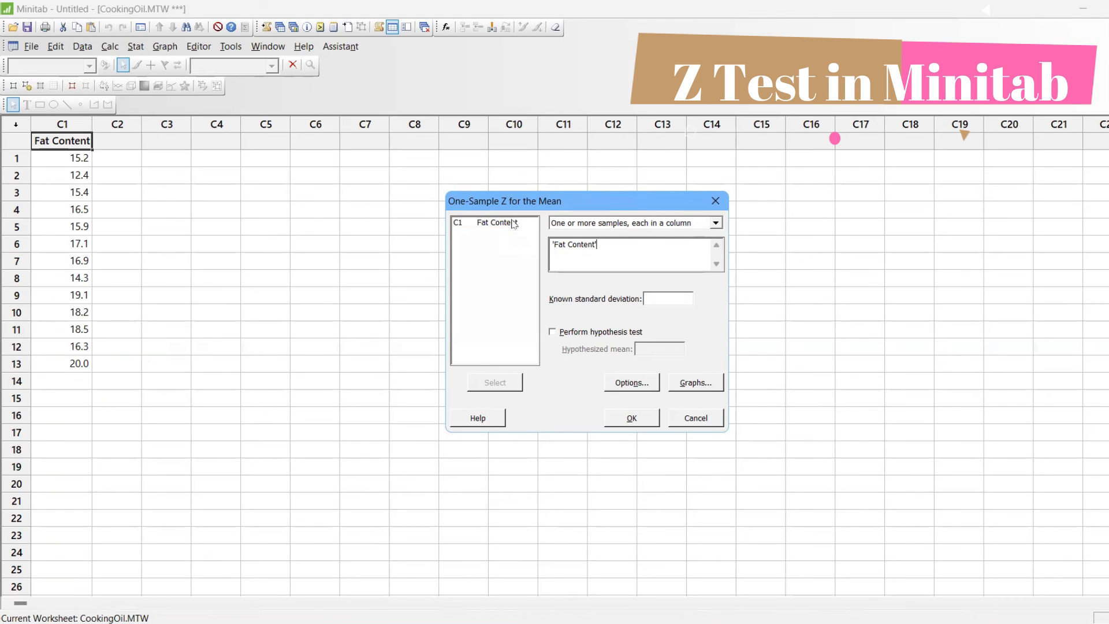
Set the known standard deviation to 2.6 and run the 1-Sample Z analysis on Fat Content
left_click(680, 295)
type("2/")
key("BackSpace")
type(".6")
left_click(629, 418)
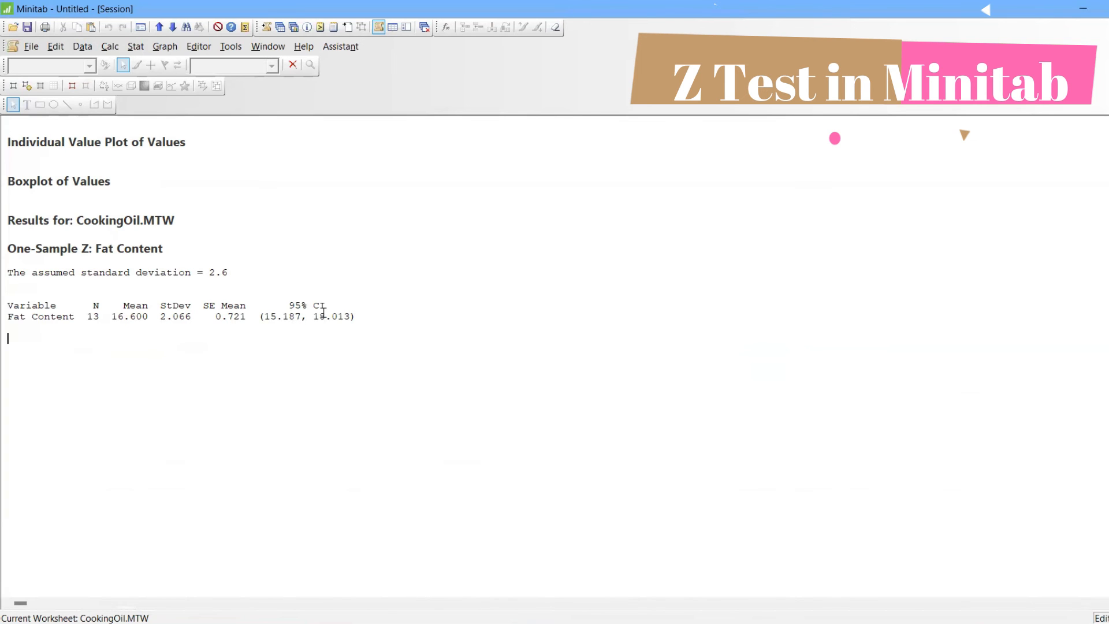
Consult the StatGuide for the One-Sample Z results of Fat Content, and show the project's worksheets
right_click(345, 217)
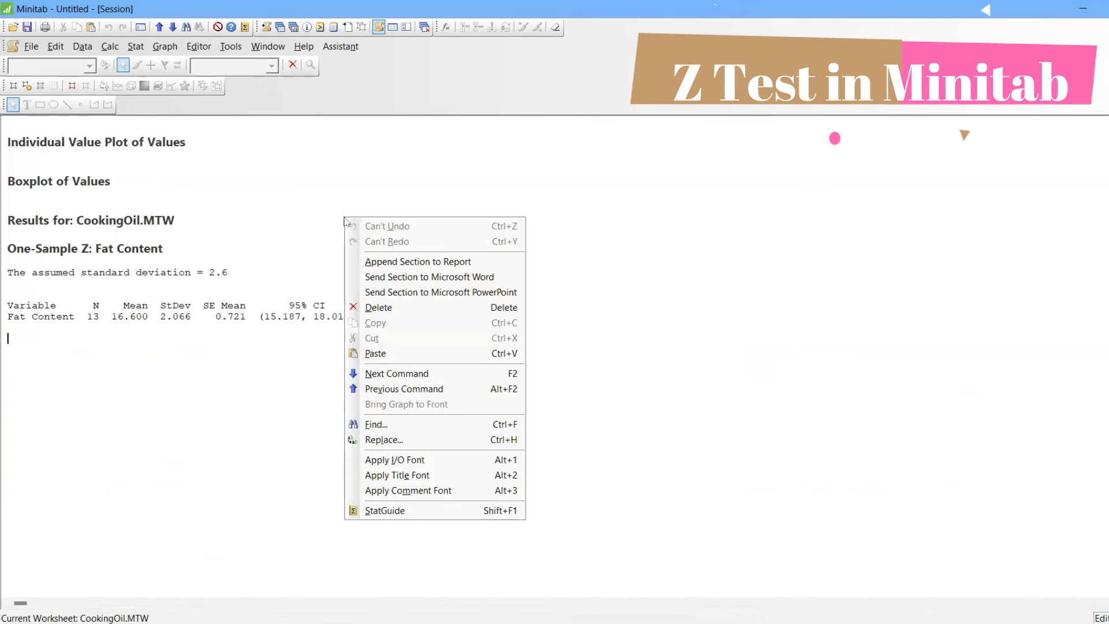
left_click(417, 511)
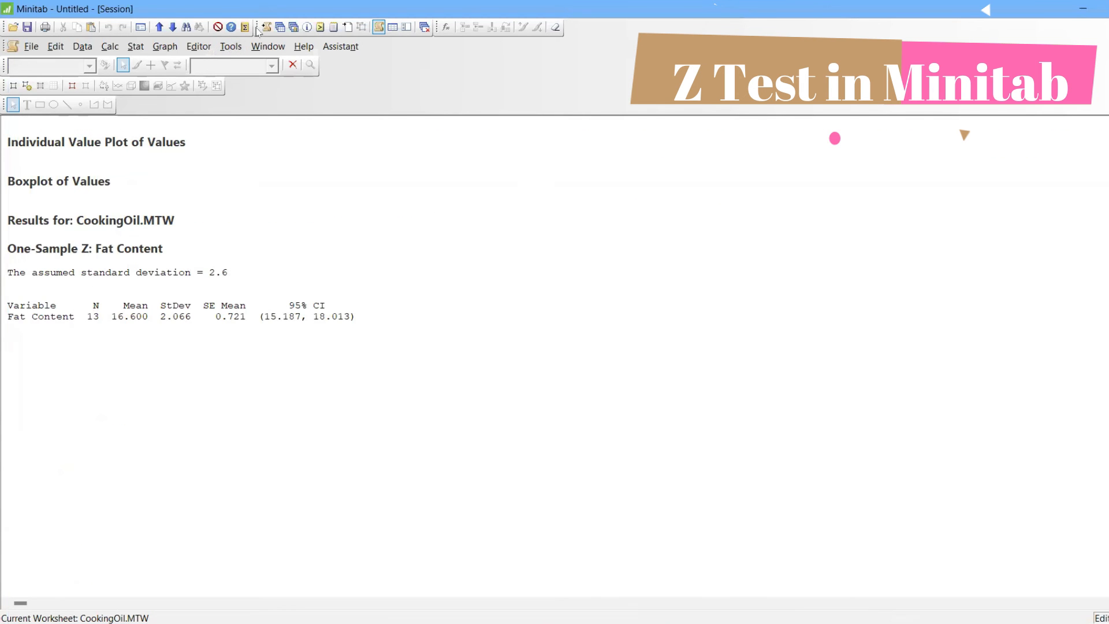
left_click(280, 28)
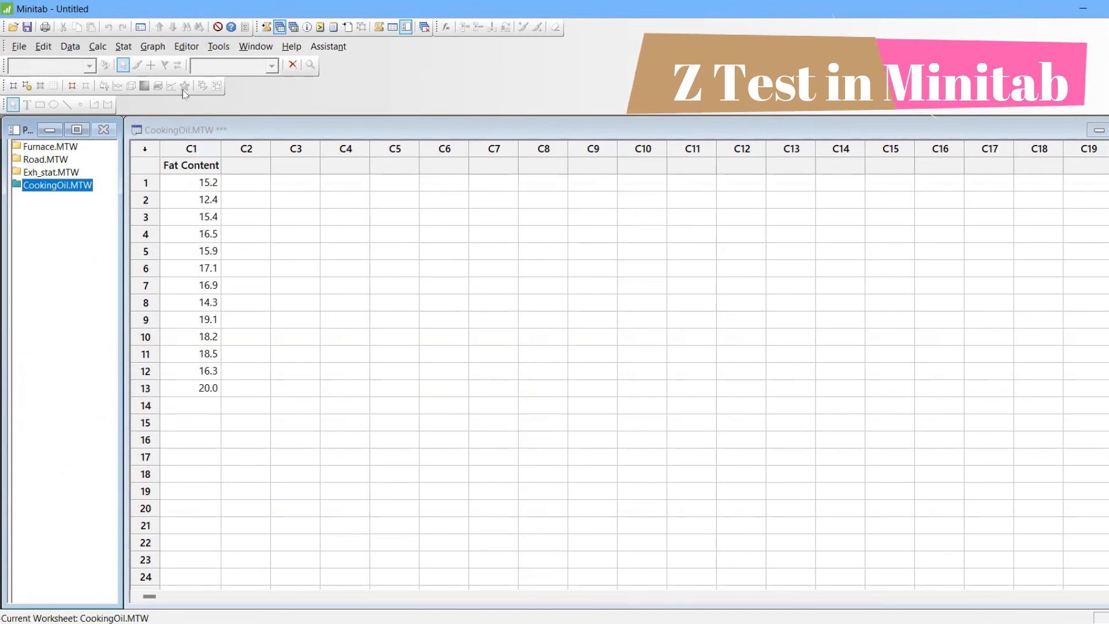
Look up the worked example in the 2-Sample t Help topic, and close the 2-Sample t setup without running it
left_click(123, 47)
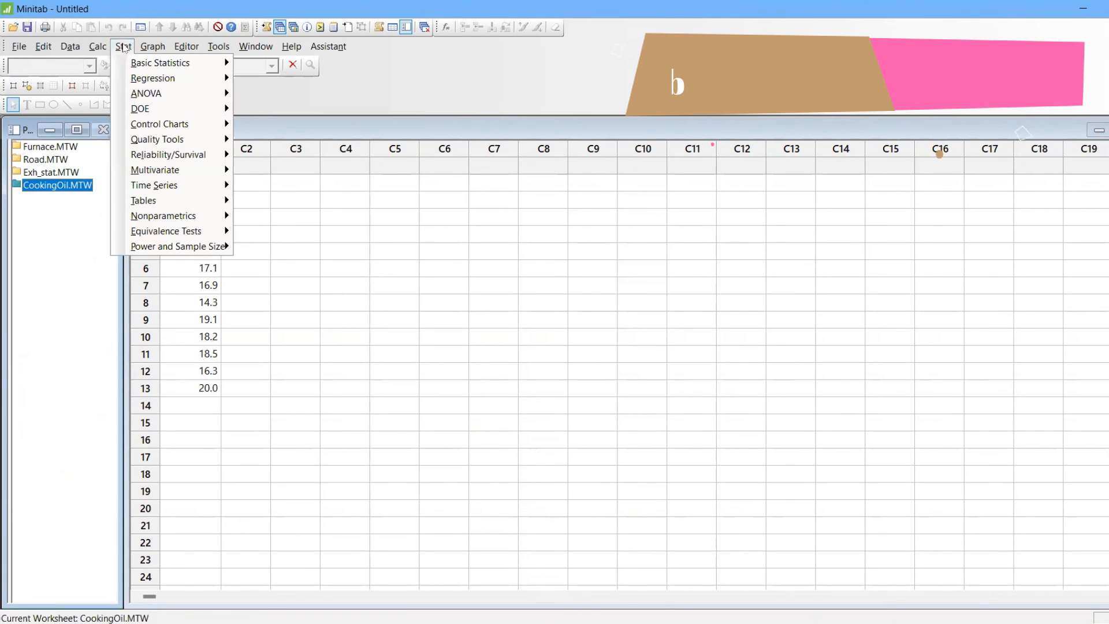
mouse_move(132, 62)
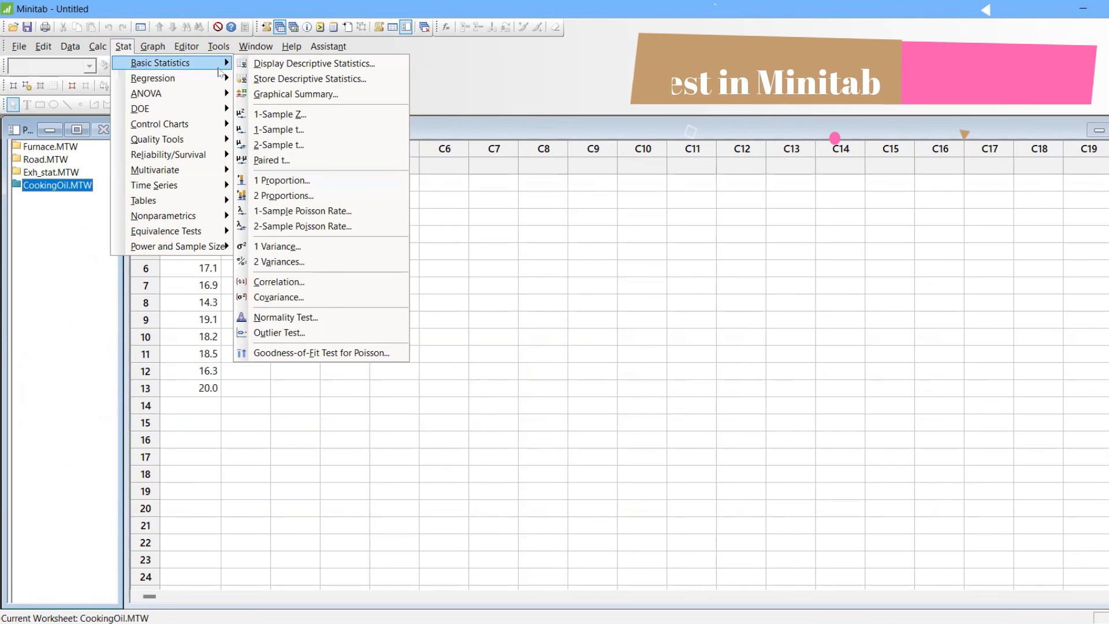
left_click(279, 145)
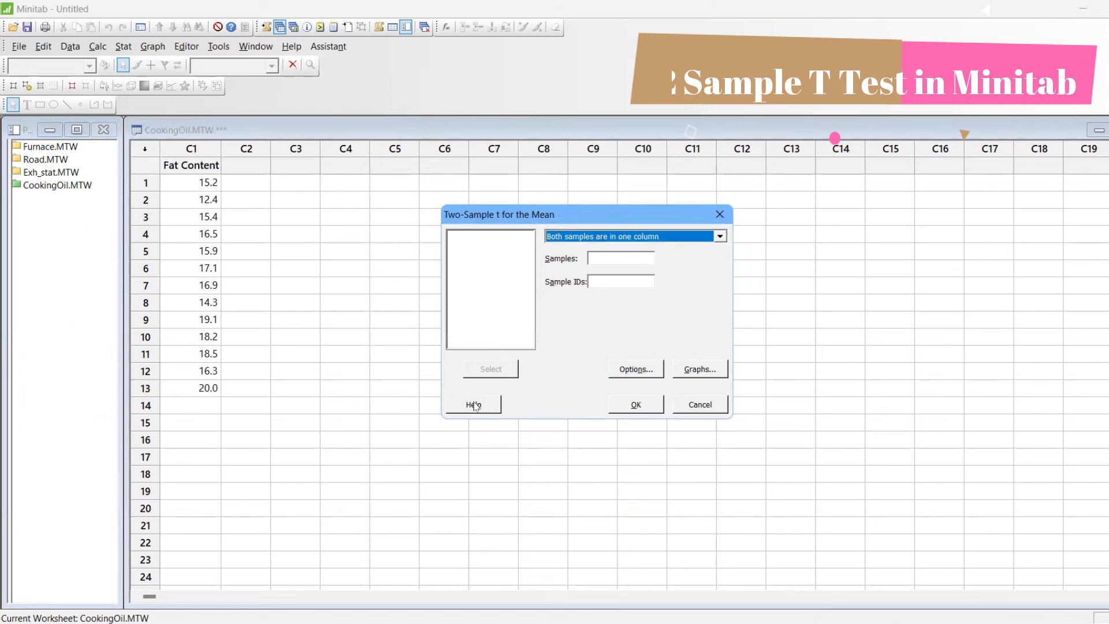
left_click(474, 405)
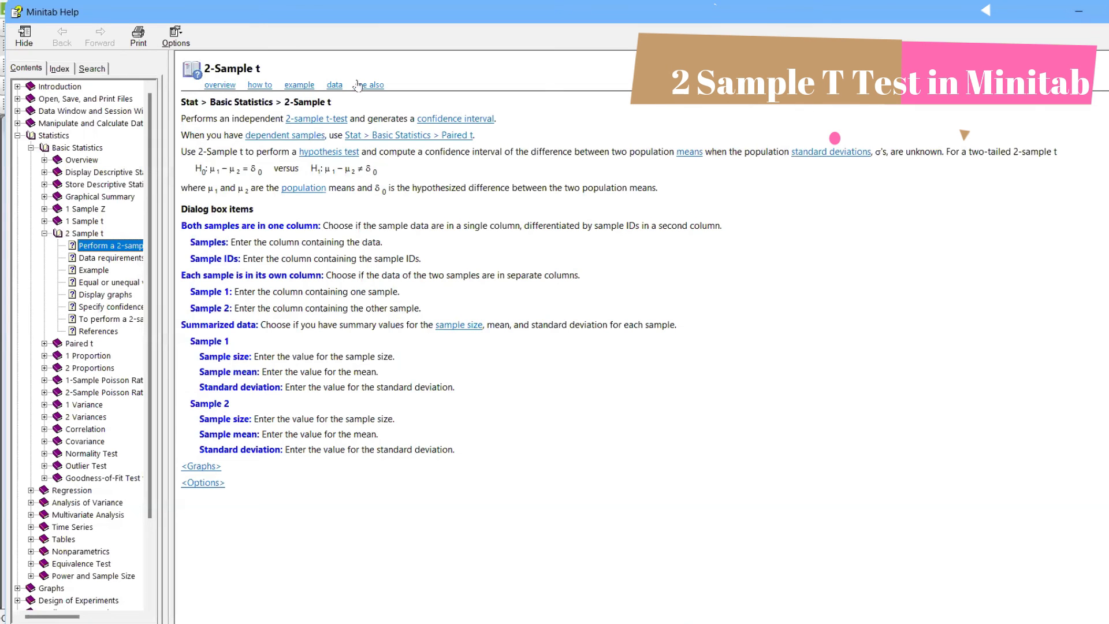
left_click(304, 86)
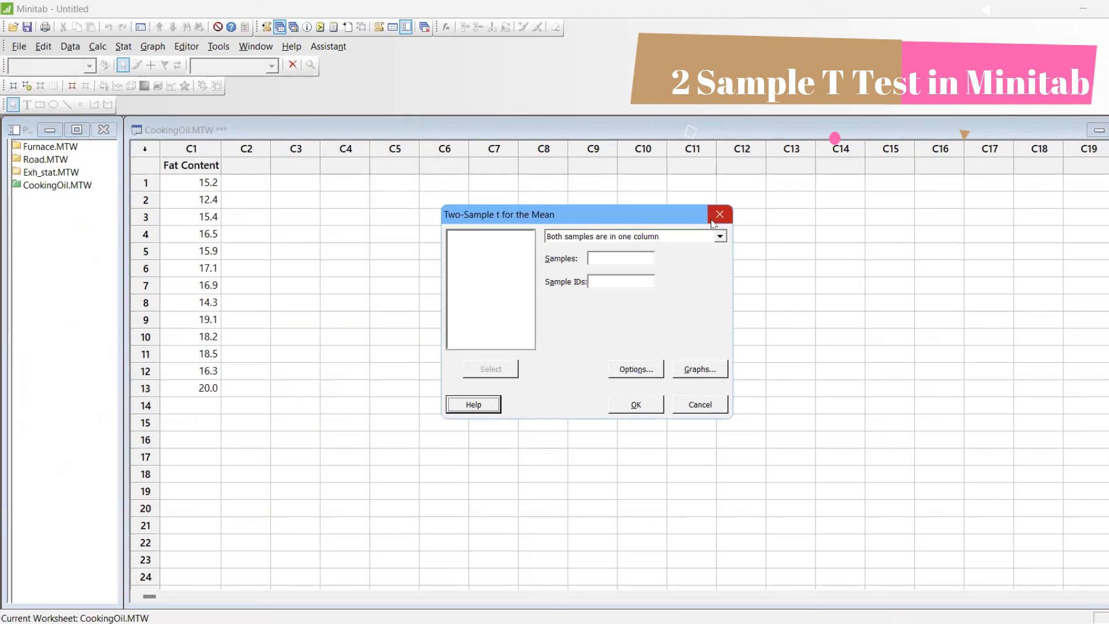
left_click(712, 221)
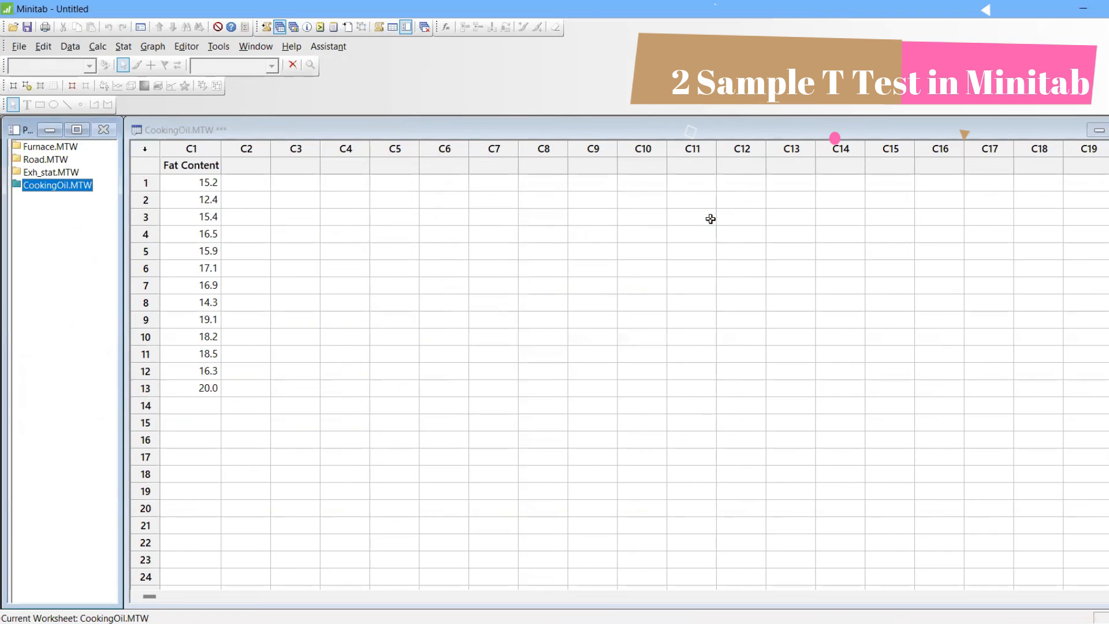
Make Furnace.MTW the current worksheet and read the 2-Sample t Help example from the test's setup
left_click(50, 146)
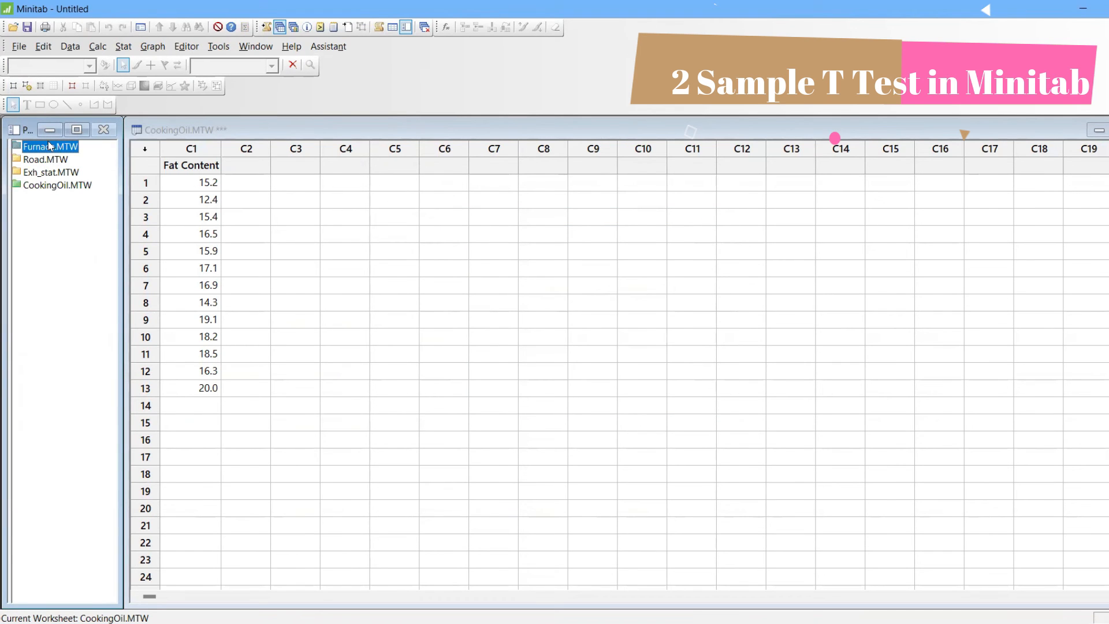
double_click(51, 146)
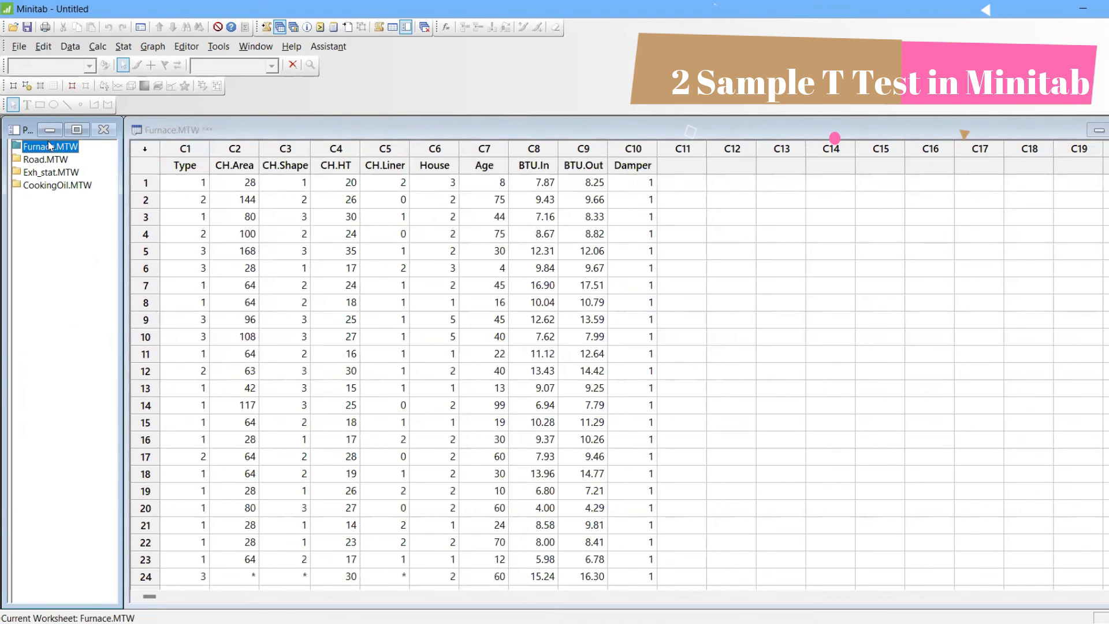
left_click(123, 46)
mouse_move(148, 65)
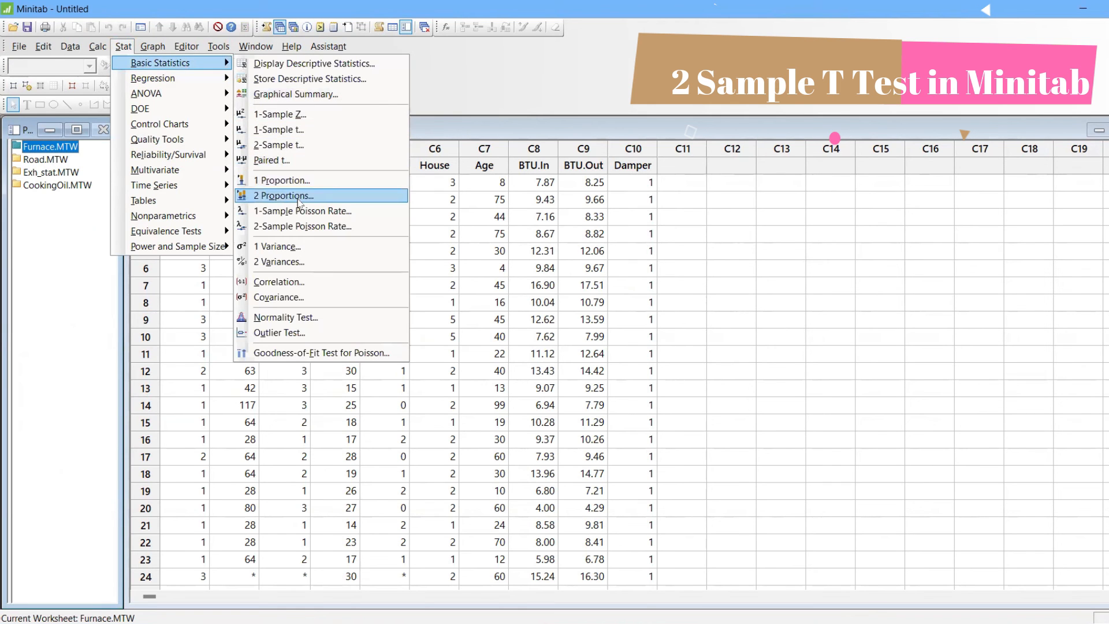
left_click(298, 147)
left_click(485, 404)
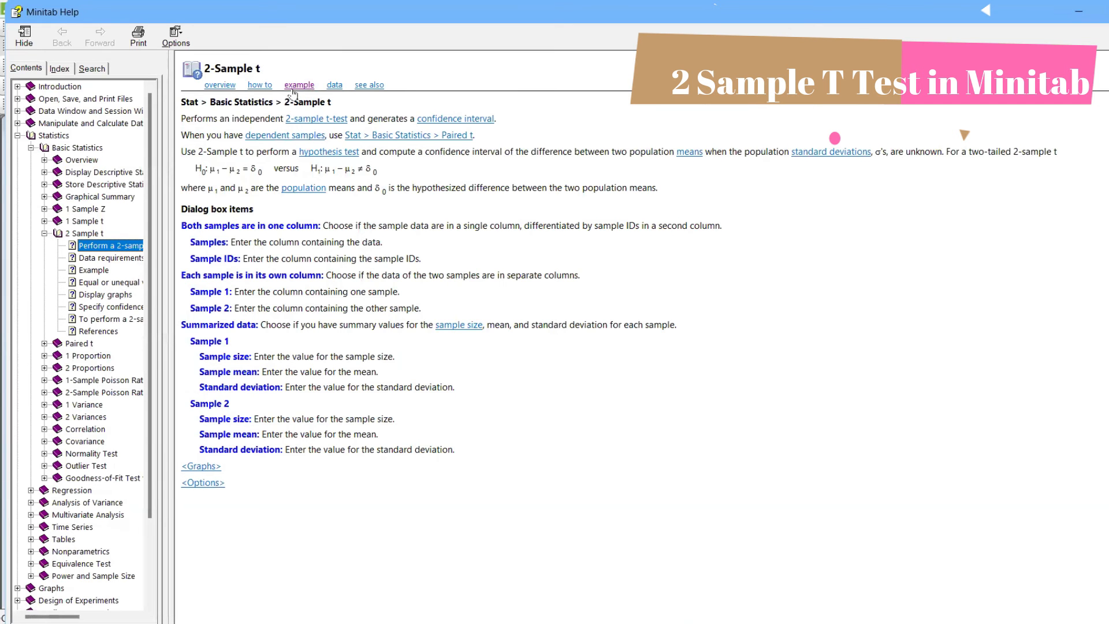
left_click(294, 86)
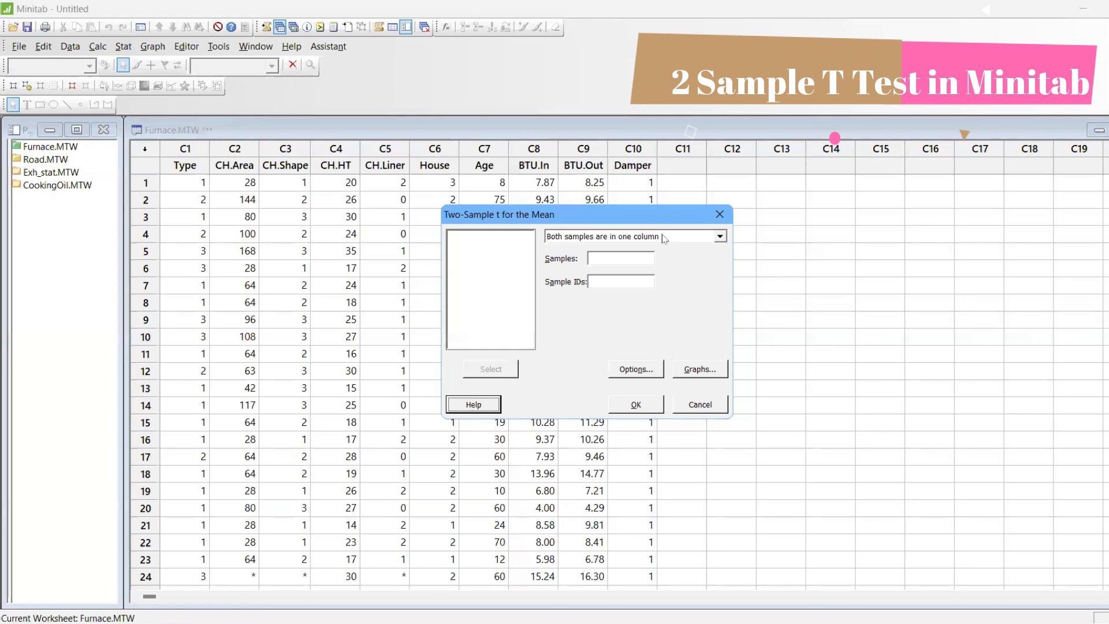
Run the 2-Sample t test with both samples in one column, using BTU.In as samples and Damper as sample IDs
left_click(663, 238)
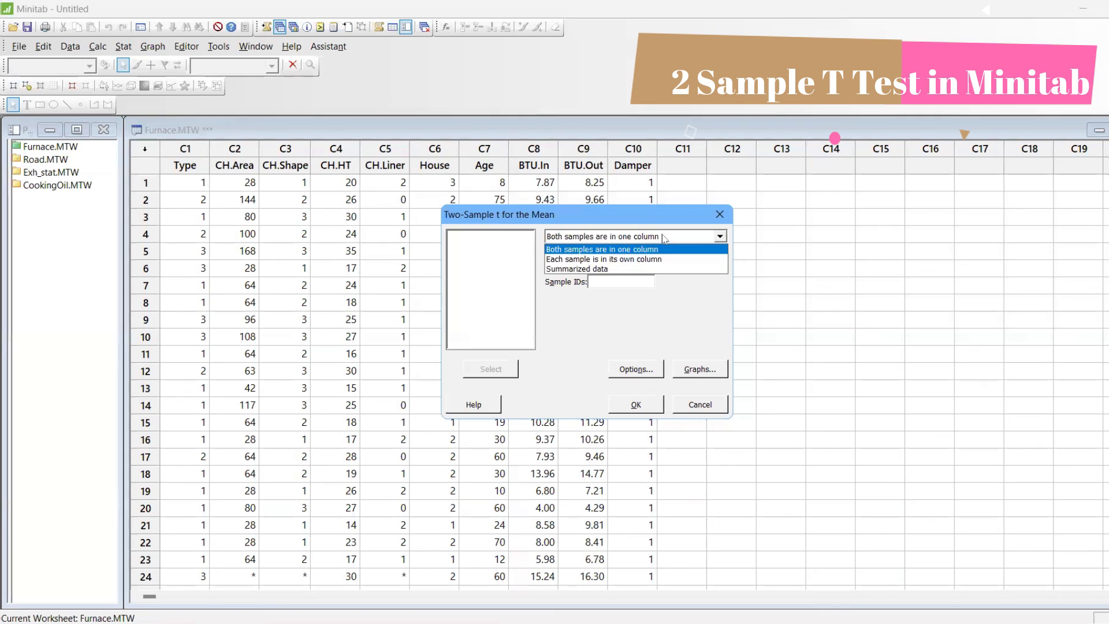
left_click(661, 253)
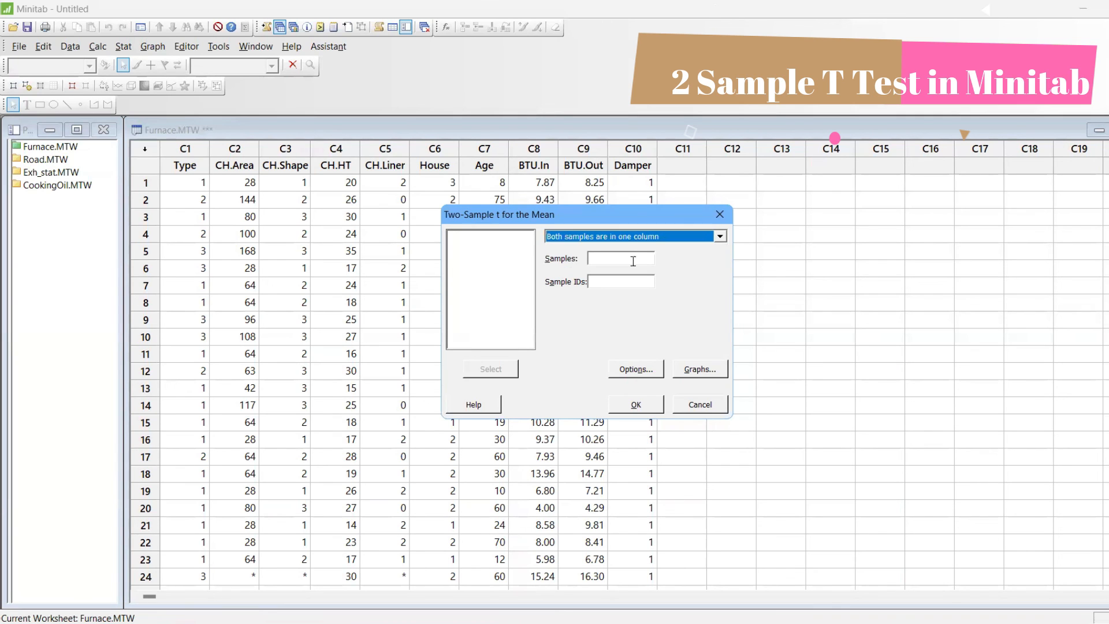
left_click(631, 260)
double_click(484, 304)
double_click(488, 324)
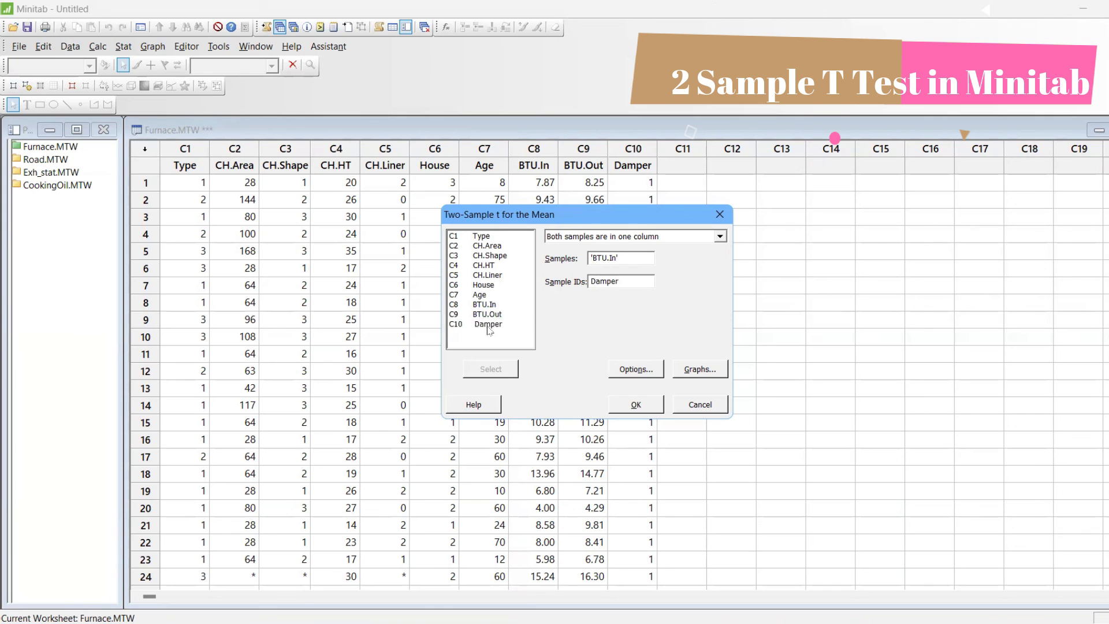
left_click(656, 400)
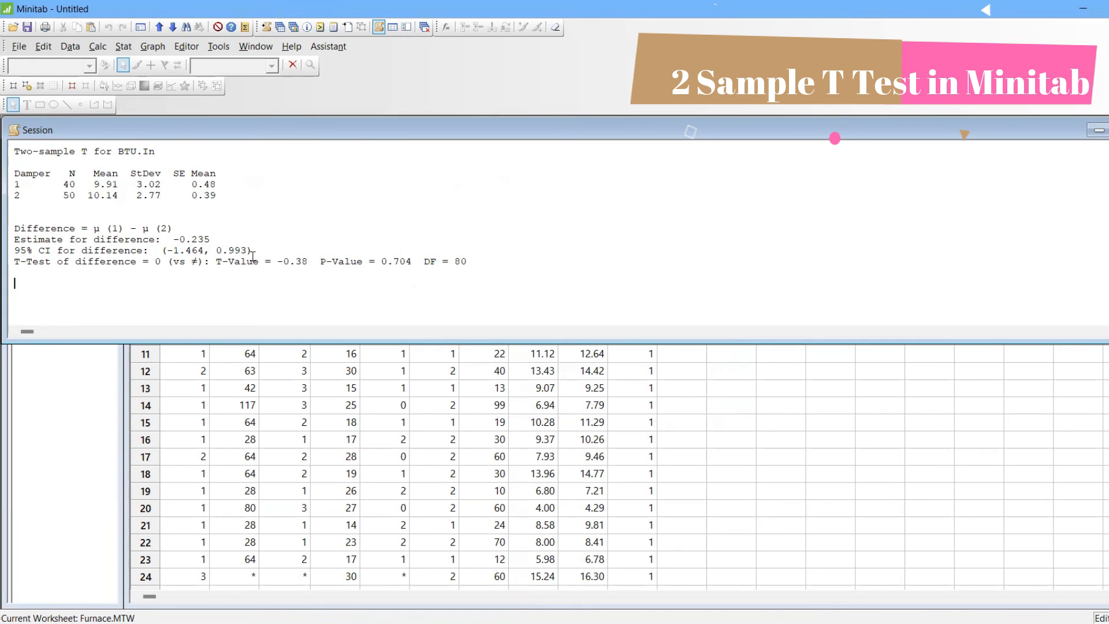
Highlight the P-value in the two-sample T output for BTU.In, and minimize the session output
double_click(404, 262)
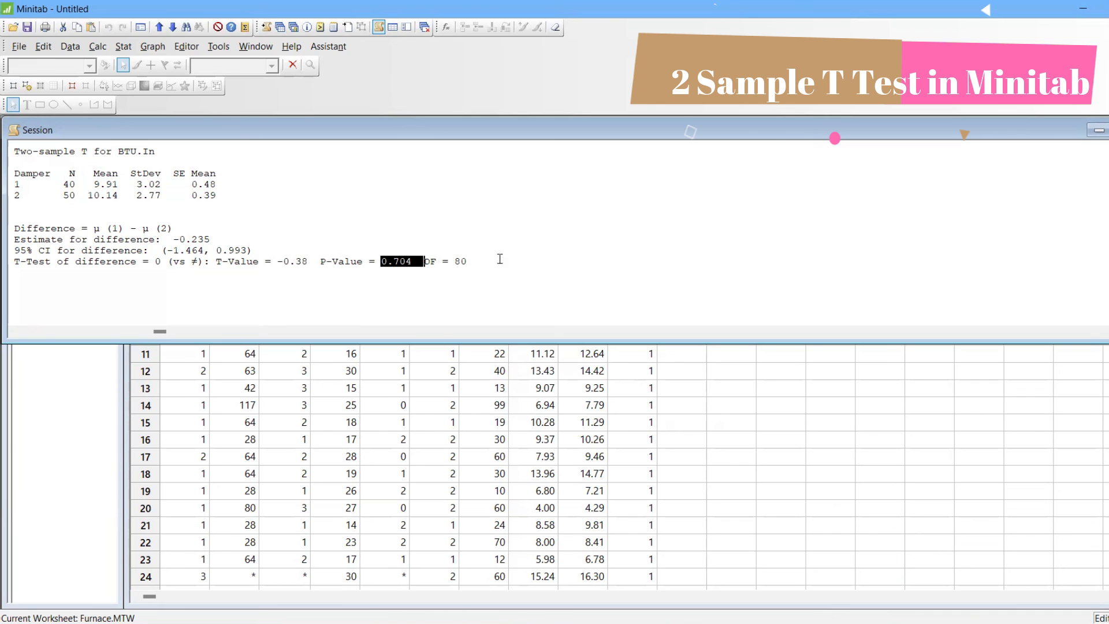
left_click(1098, 131)
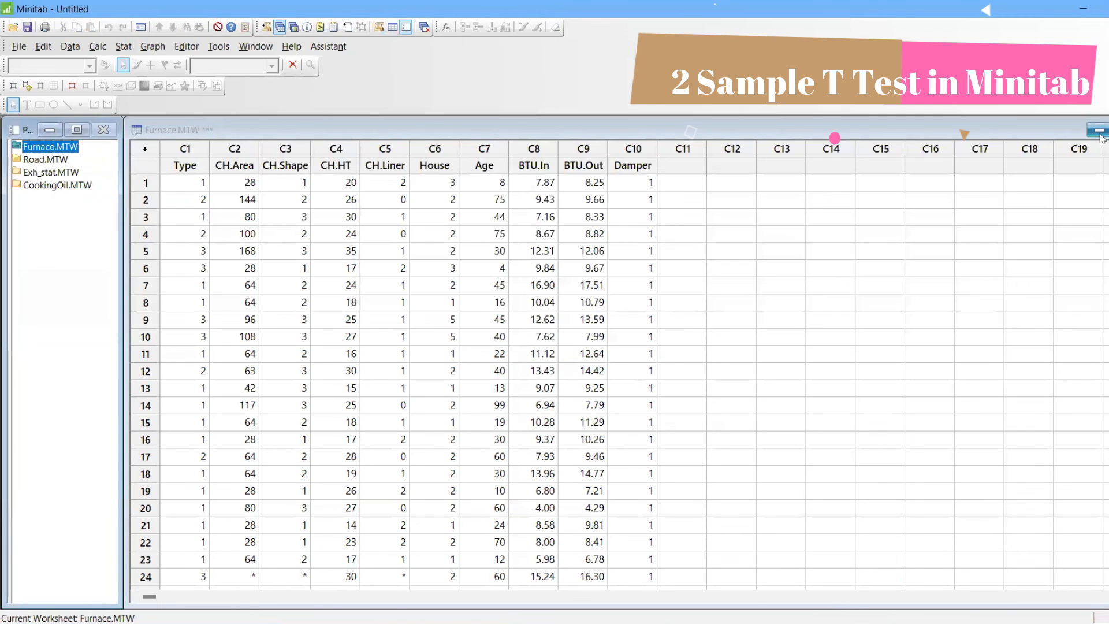